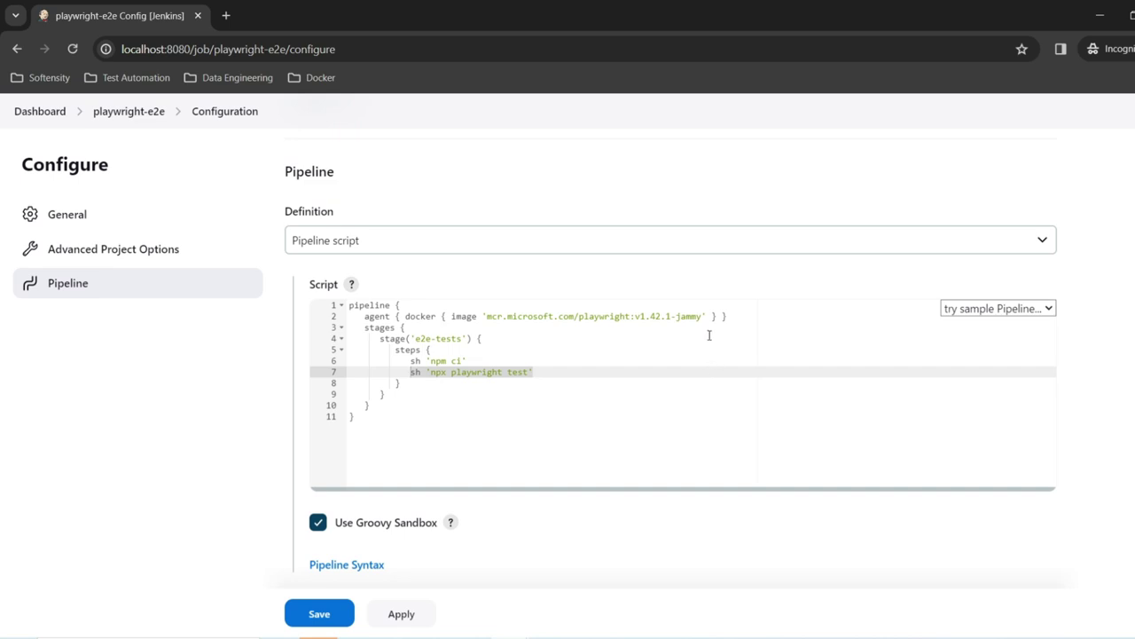
Step: Apply the playwright-e2e script running npm ci and npx playwright test in mcr.microsoft.com/playwright:v1.42.1-jammy
{"action": "left_click_drag", "start_coordinate": [710, 323], "coordinate": [484, 313]}
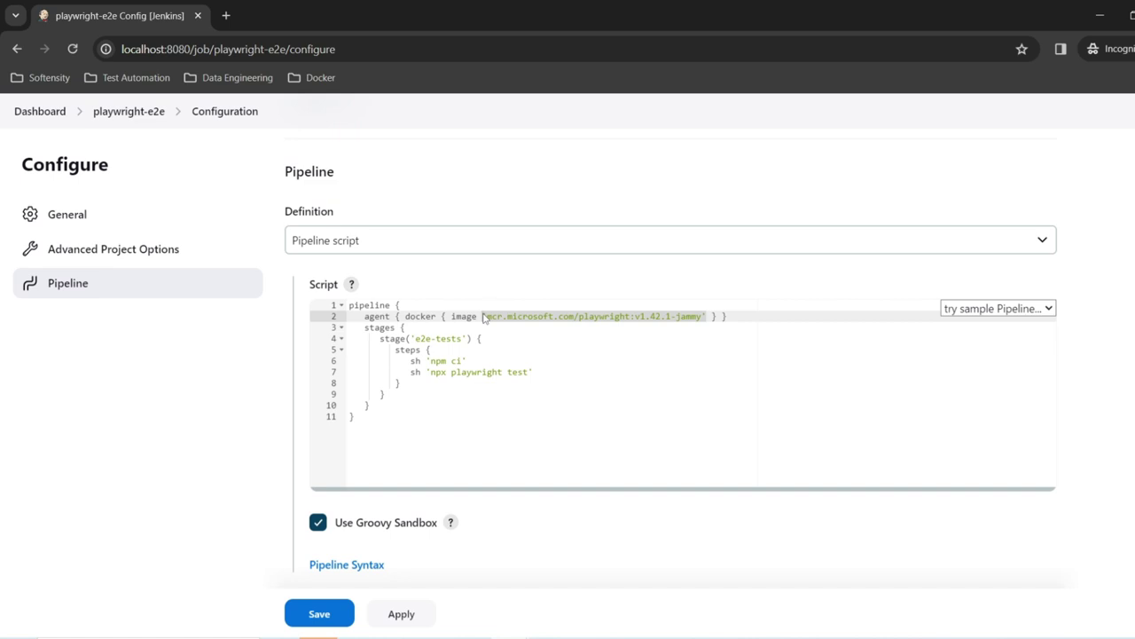
{"action": "left_click", "coordinate": [425, 396]}
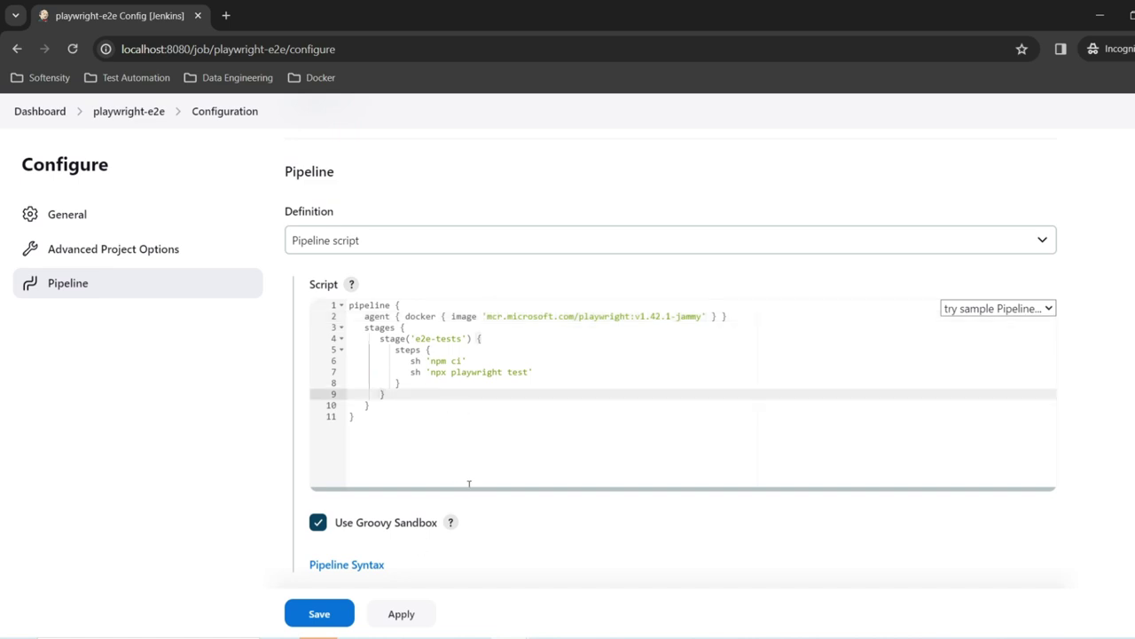
{"action": "scroll", "coordinate": [463, 481], "scroll_direction": "down", "scroll_amount": 1}
{"action": "left_click", "coordinate": [397, 542]}
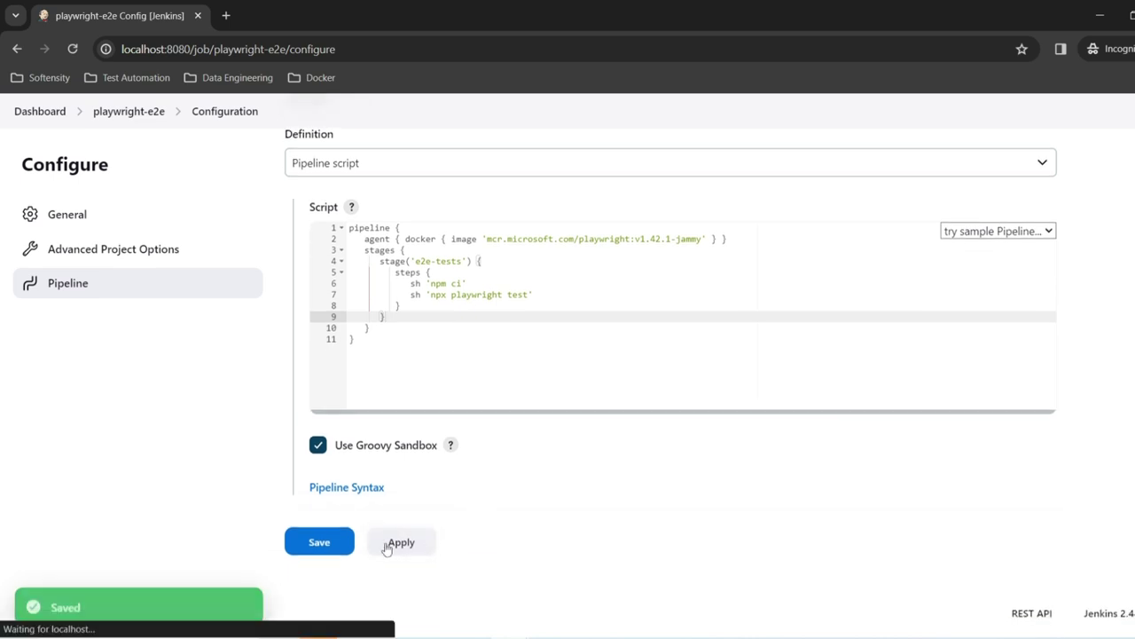
Step: Save the job, run build #1 and see it fail on the invalid 'docker' agent type
{"action": "left_click", "coordinate": [344, 541]}
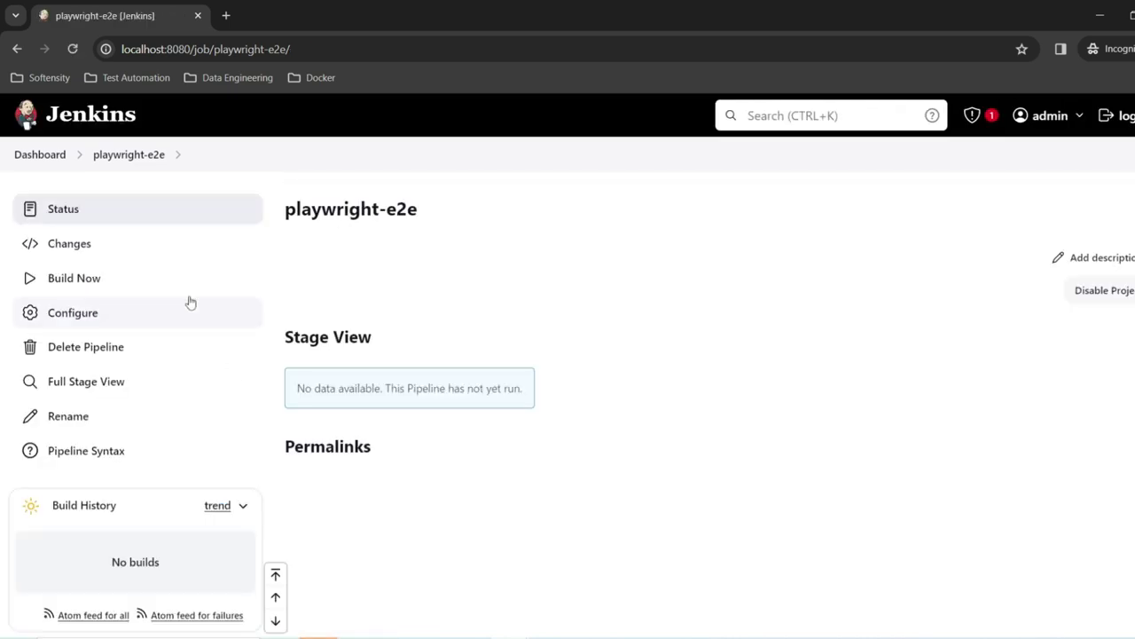
{"action": "left_click", "coordinate": [132, 284]}
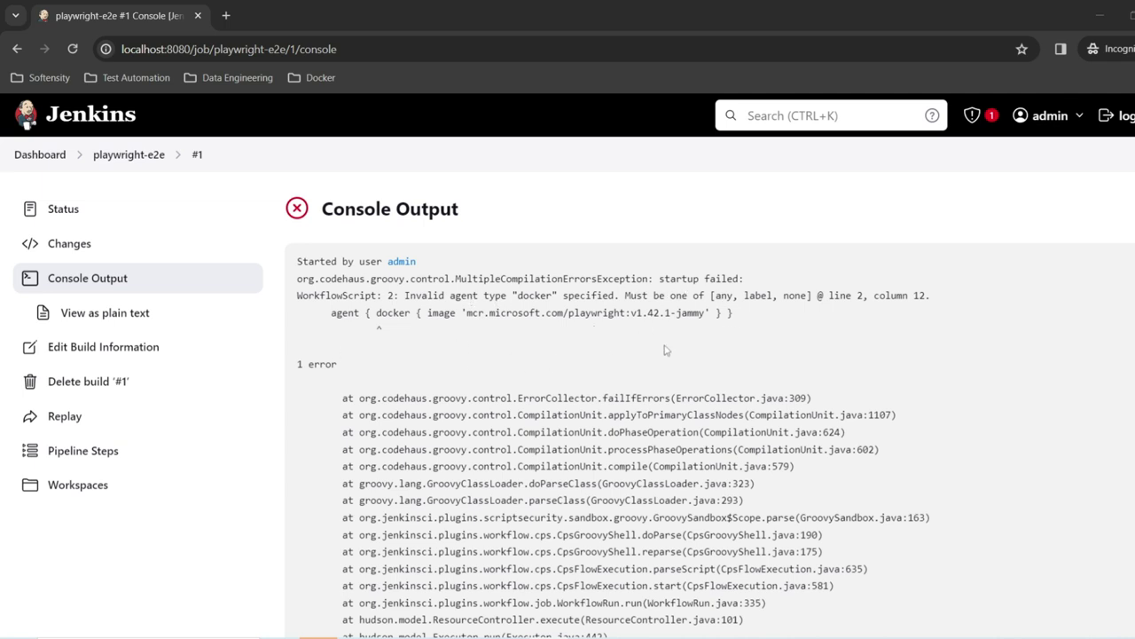
{"action": "scroll", "coordinate": [666, 348], "scroll_direction": "down", "scroll_amount": 1}
{"action": "scroll", "coordinate": [626, 335], "scroll_direction": "up", "scroll_amount": 1}
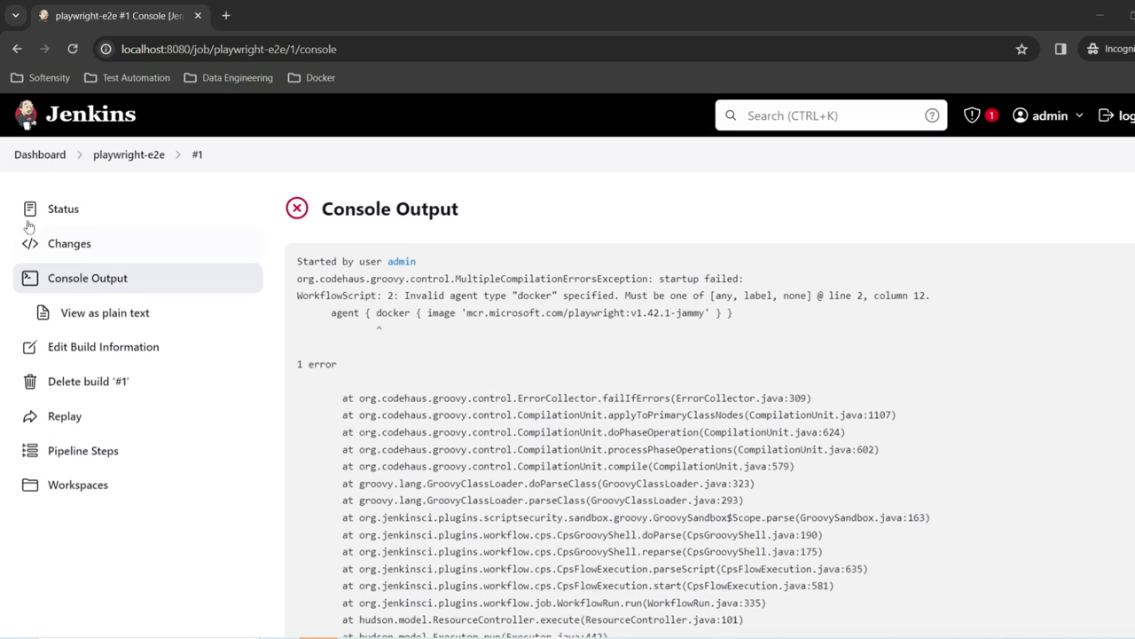
{"action": "left_click", "coordinate": [37, 155]}
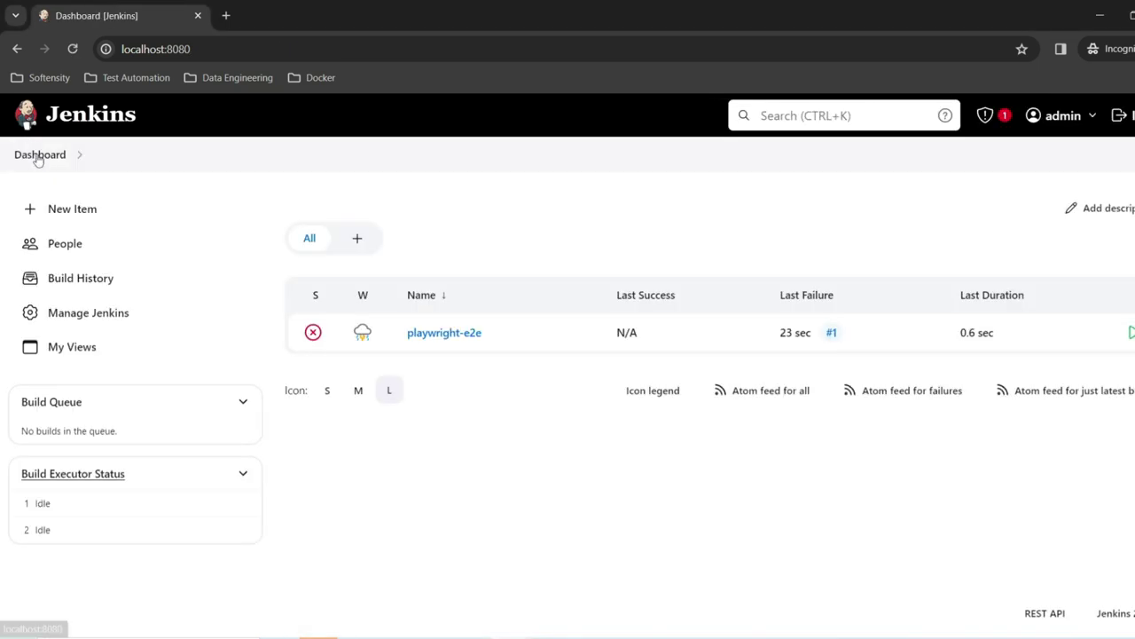
Step: Search Manage Jenkins' available plugins for 'docker'
{"action": "left_click", "coordinate": [91, 323]}
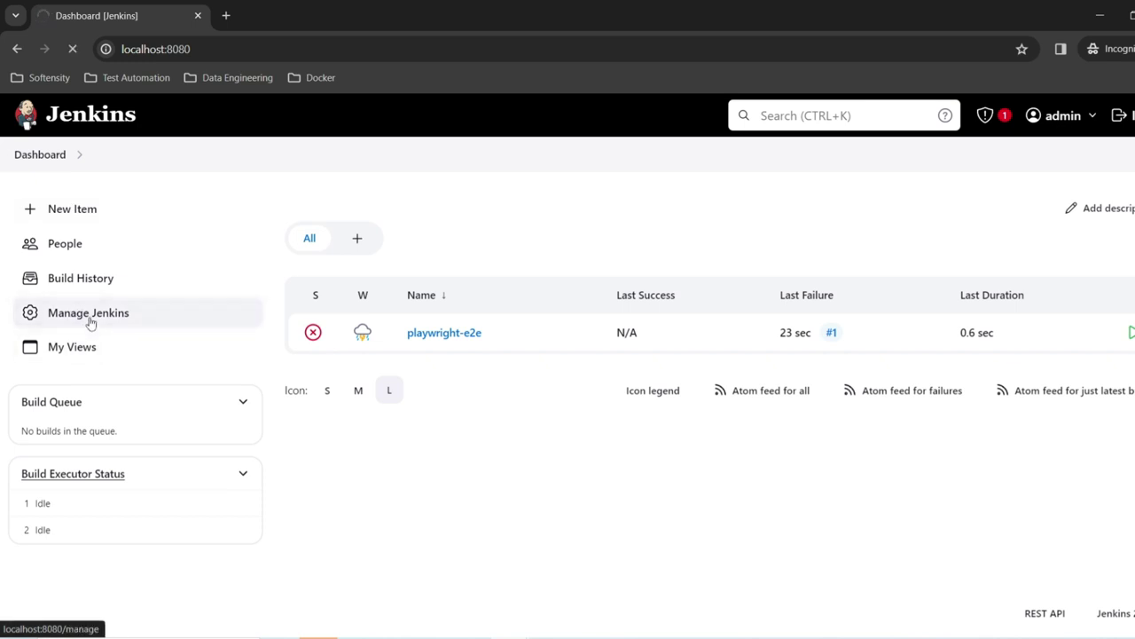
{"action": "scroll", "coordinate": [888, 337], "scroll_direction": "down", "scroll_amount": 1}
{"action": "left_click", "coordinate": [974, 302]}
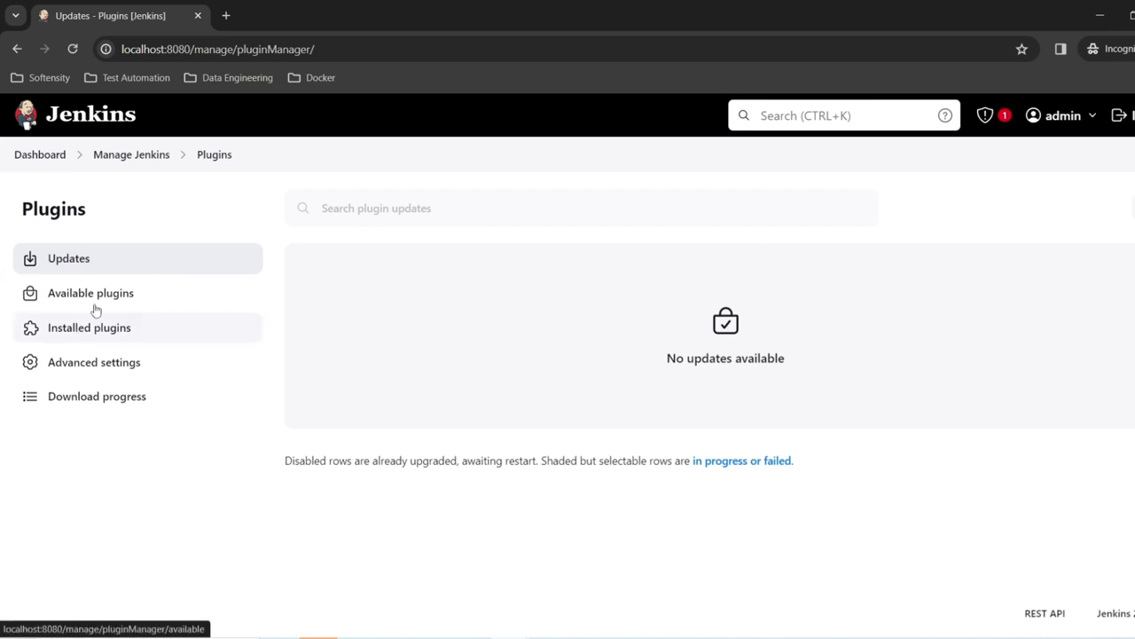
{"action": "left_click", "coordinate": [97, 302]}
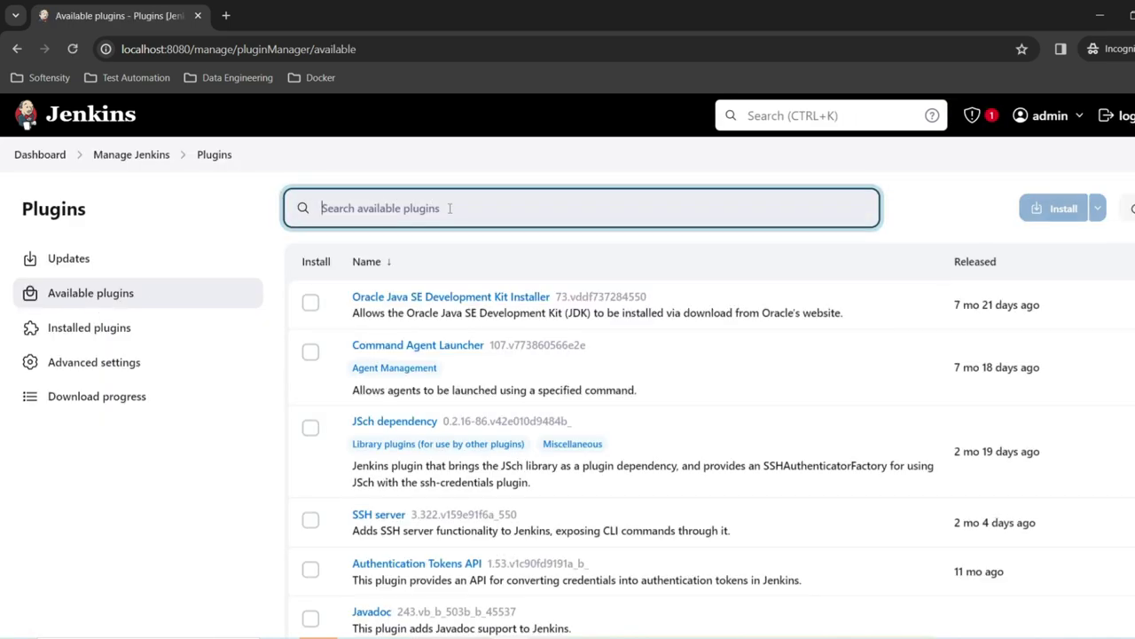
{"action": "type", "text": "docker"}
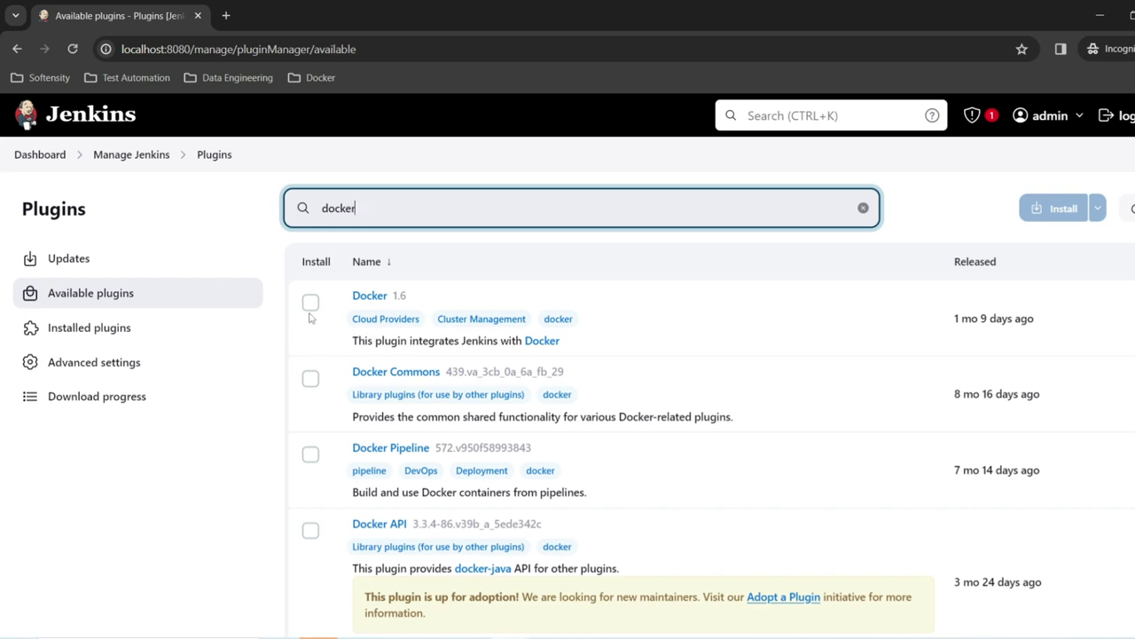
Step: Install the Docker and Docker Pipeline plugins with a restart once installation completes
{"action": "left_click", "coordinate": [311, 303]}
{"action": "left_click", "coordinate": [311, 454]}
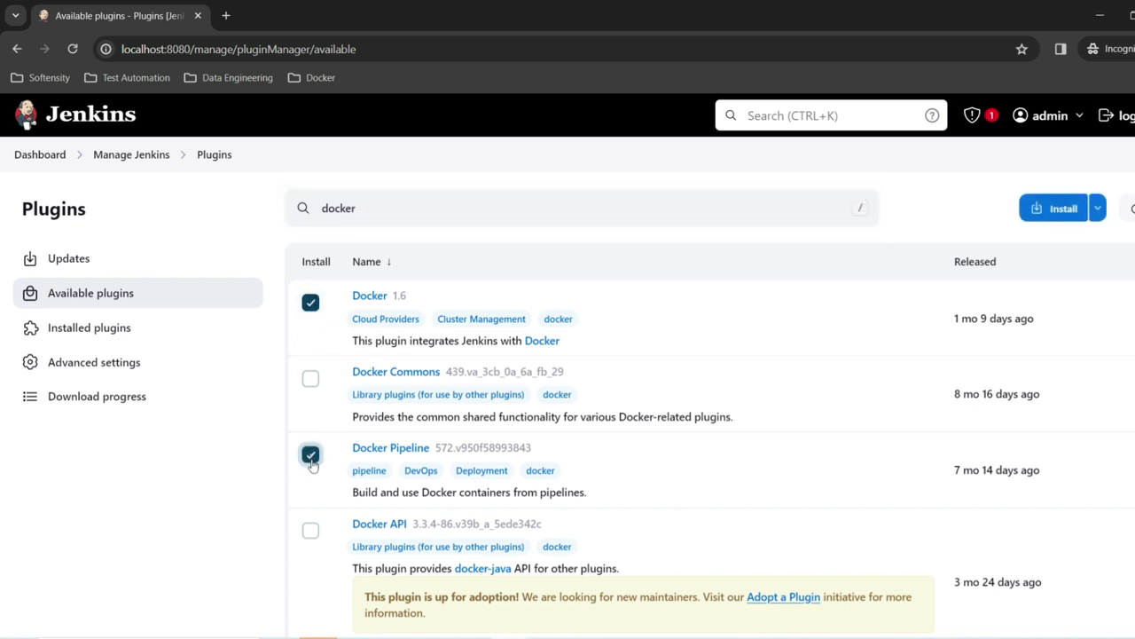
{"action": "left_click", "coordinate": [1063, 209]}
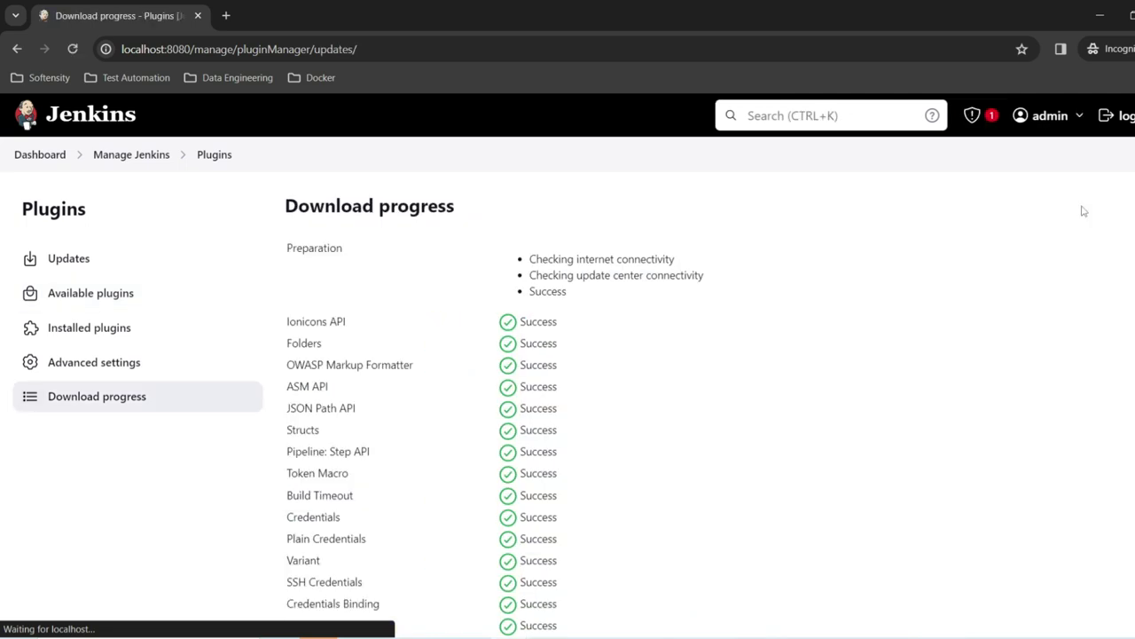
{"action": "scroll", "coordinate": [854, 357], "scroll_direction": "down", "scroll_amount": 8}
{"action": "scroll", "coordinate": [854, 357], "scroll_direction": "down", "scroll_amount": 15}
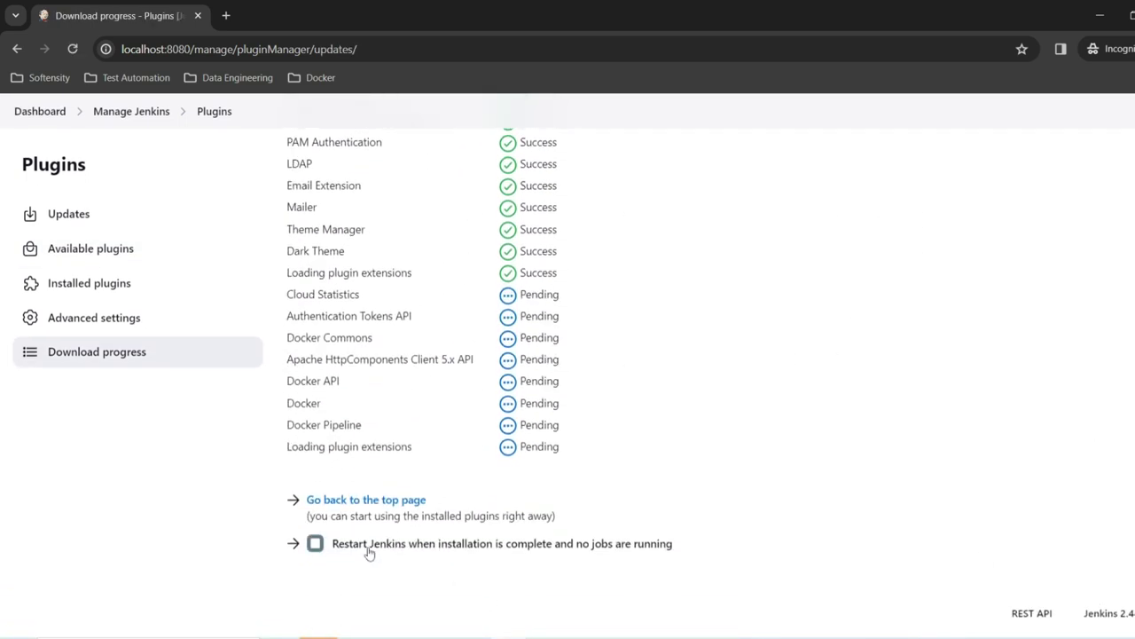
{"action": "left_click", "coordinate": [315, 544]}
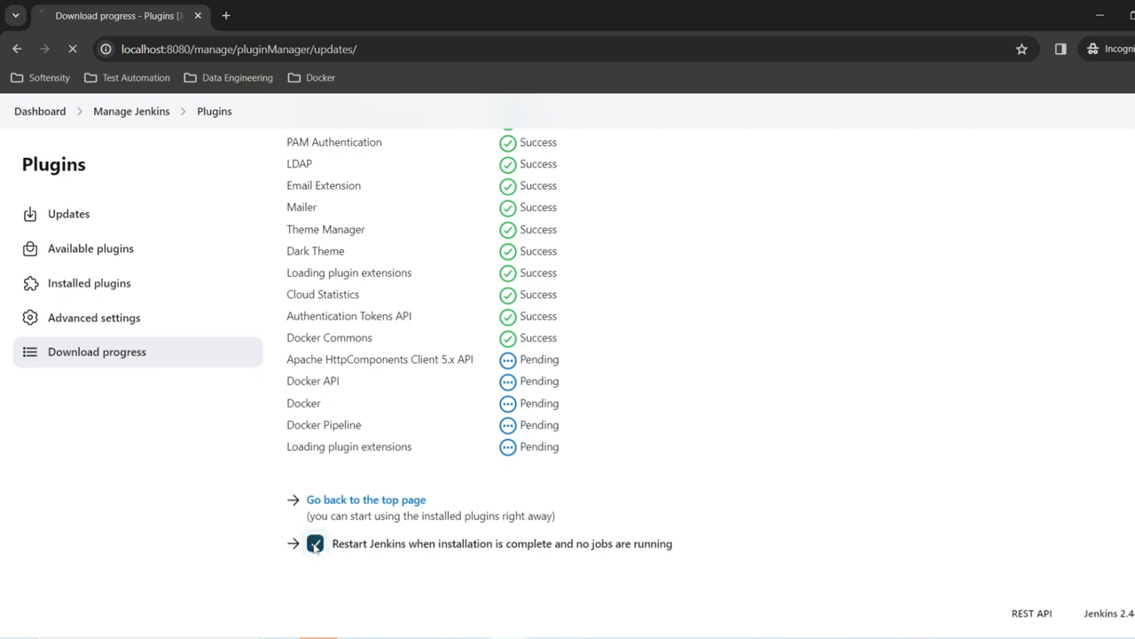
Step: Note localhost refusing connections during the restart and switch to Docker Desktop's jenkins_home volume
{"action": "scroll", "coordinate": [986, 512], "scroll_direction": "down", "scroll_amount": 15}
{"action": "scroll", "coordinate": [985, 512], "scroll_direction": "down", "scroll_amount": 10}
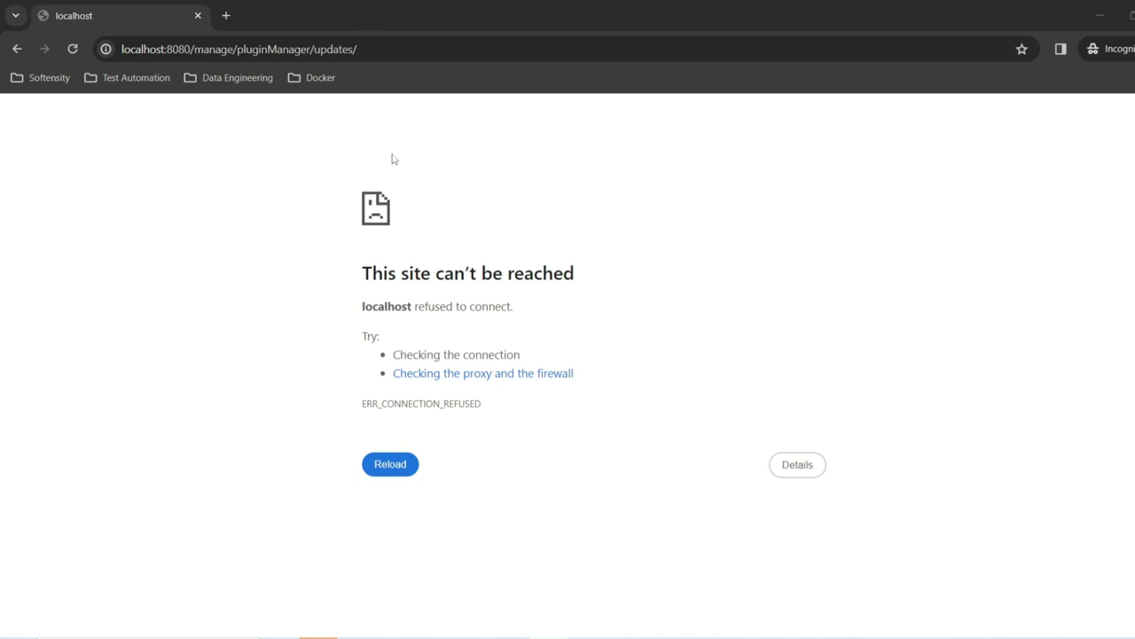
{"action": "left_click", "coordinate": [621, 637]}
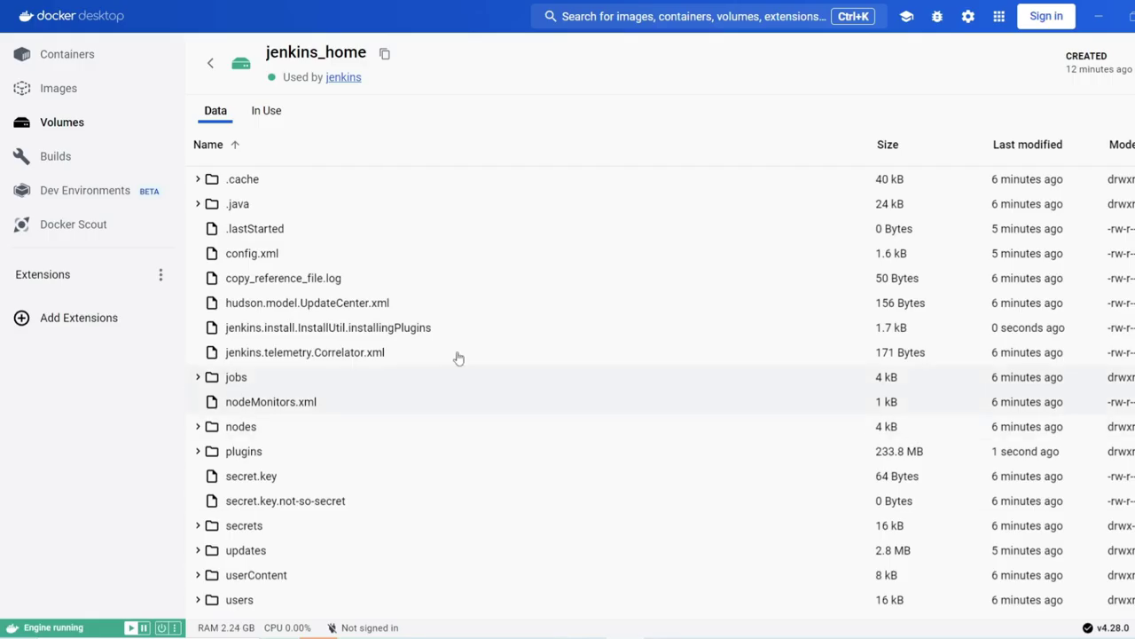
Step: Start the exited jenkins container from the Containers list and minimize Docker Desktop
{"action": "left_click", "coordinate": [76, 62]}
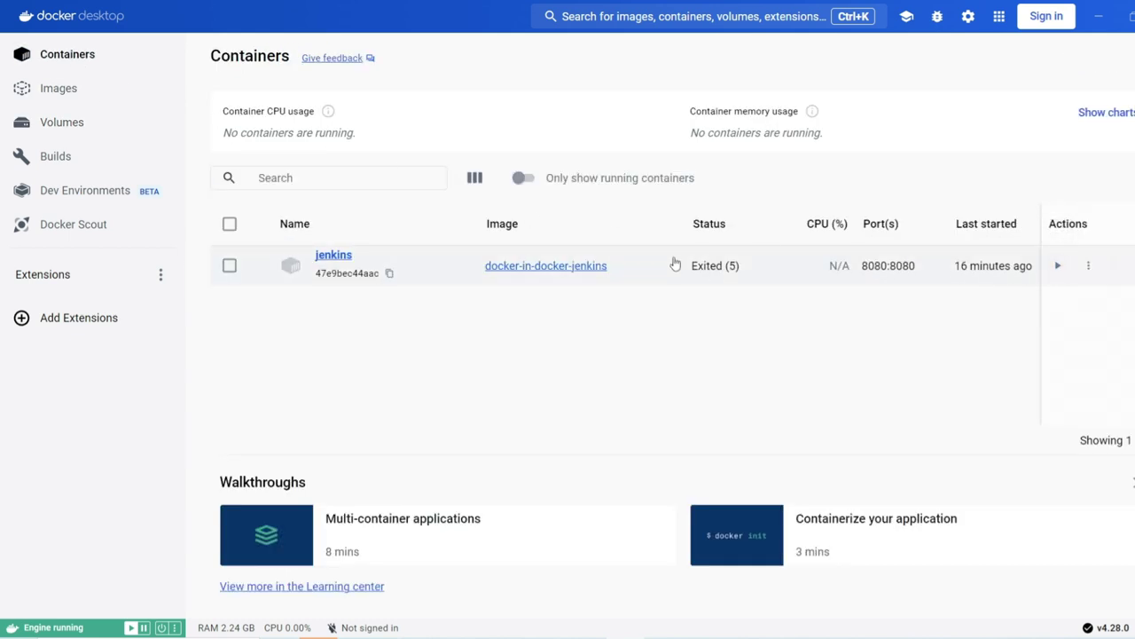
{"action": "left_click", "coordinate": [1059, 267]}
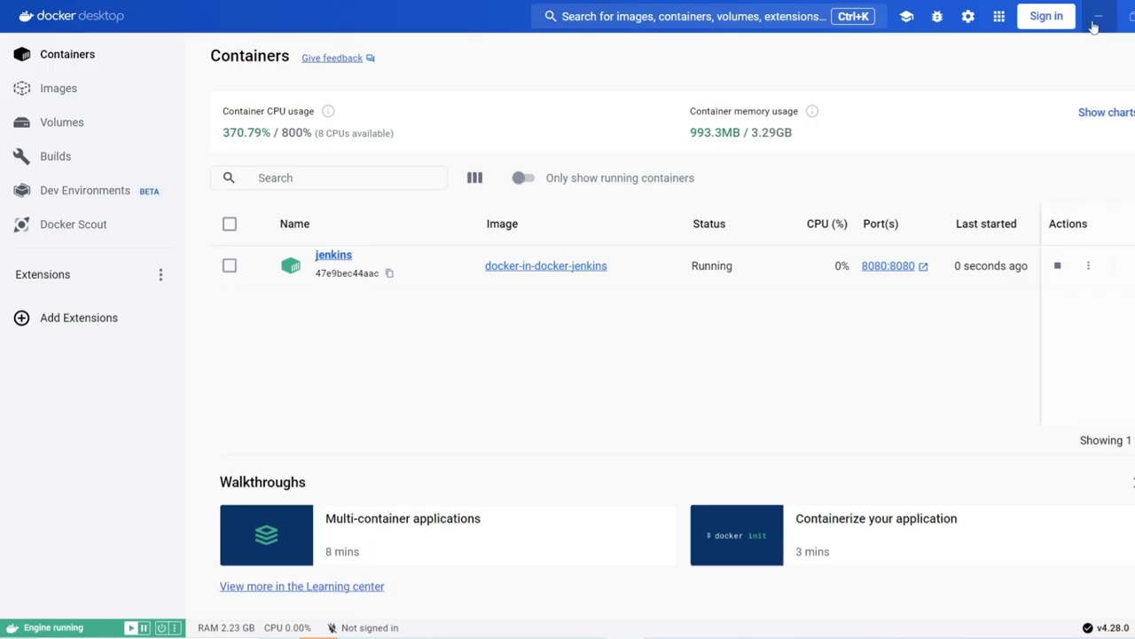
{"action": "left_click", "coordinate": [1091, 15]}
Step: Reload Jenkins, fill in the username on the sign-in form, and return to Docker Desktop
{"action": "left_click", "coordinate": [536, 45]}
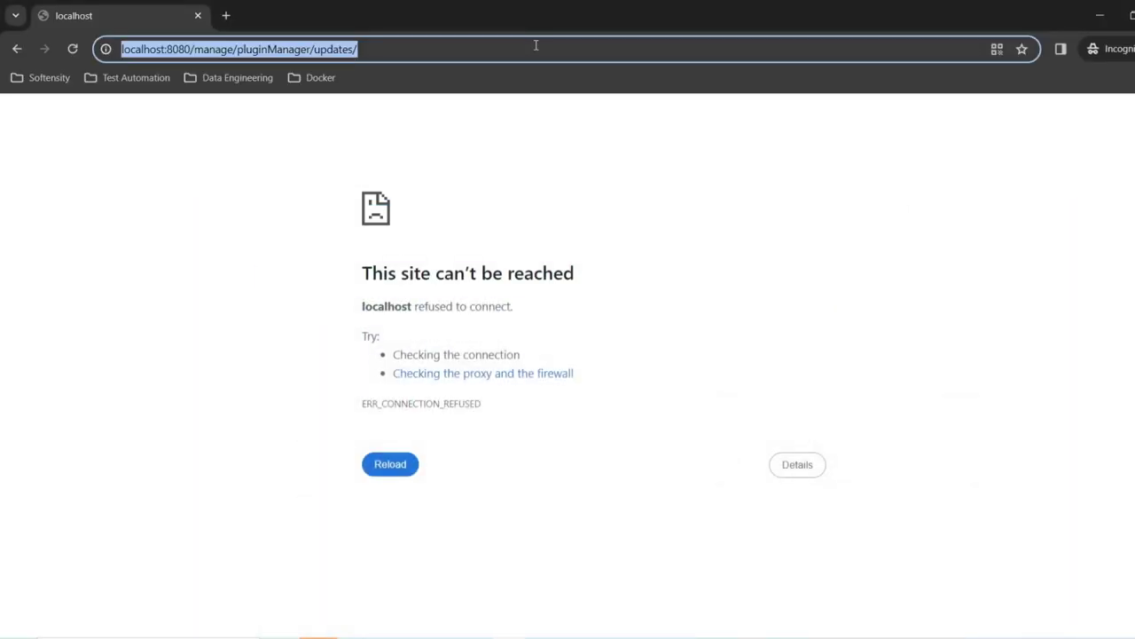
{"action": "key", "text": "Return"}
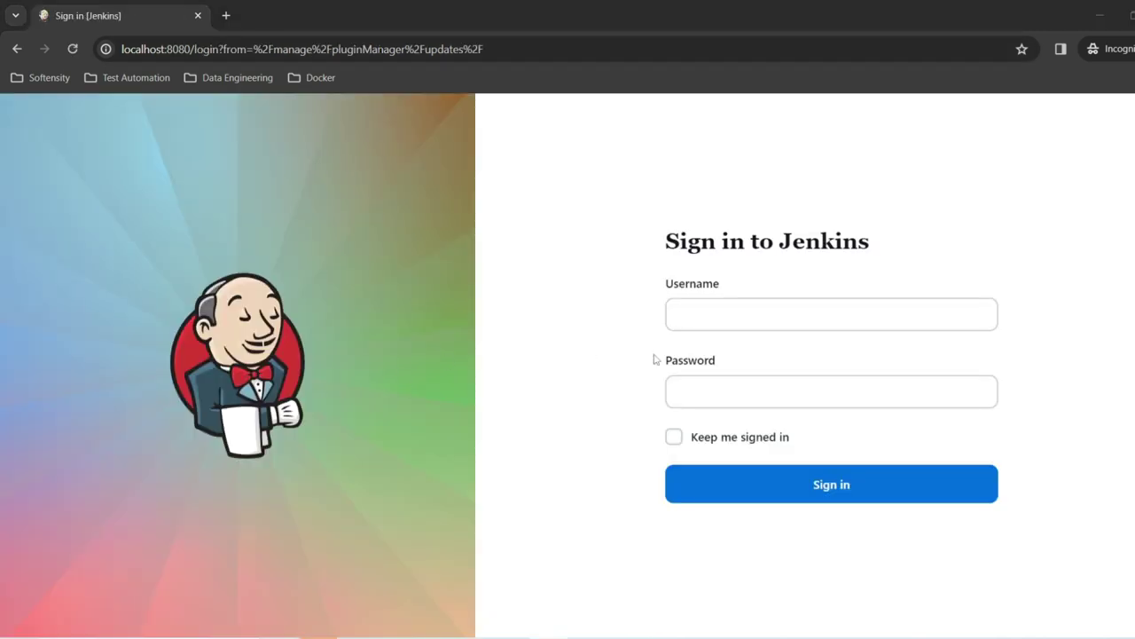
{"action": "left_click", "coordinate": [700, 327]}
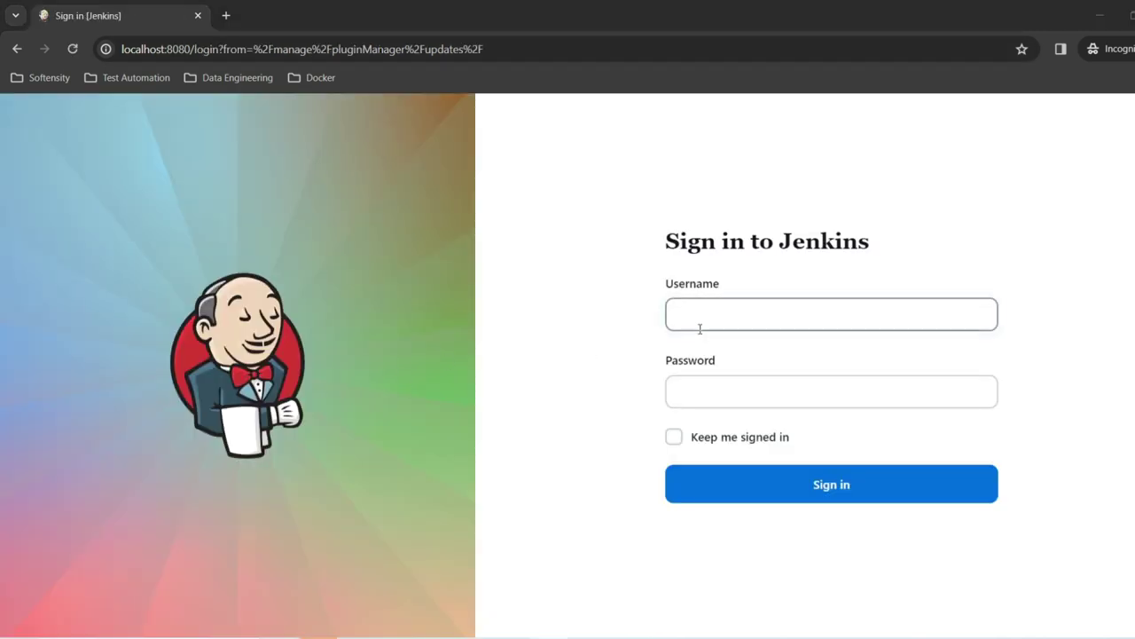
{"action": "type", "text": "admin"}
{"action": "key", "text": "Tab"}
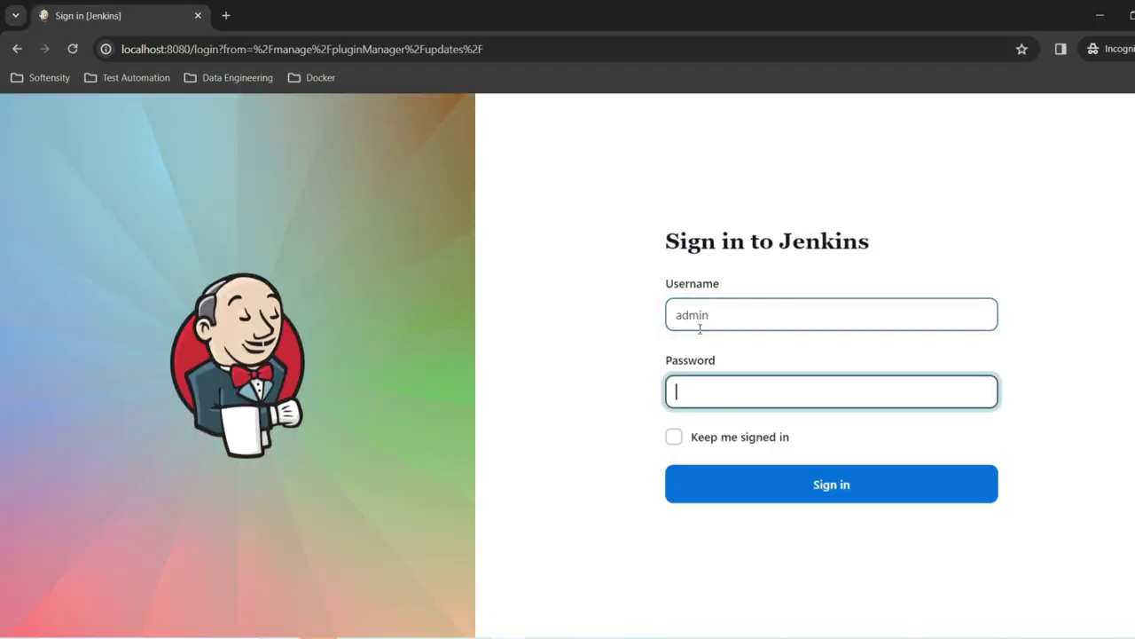
{"action": "left_click", "coordinate": [646, 631]}
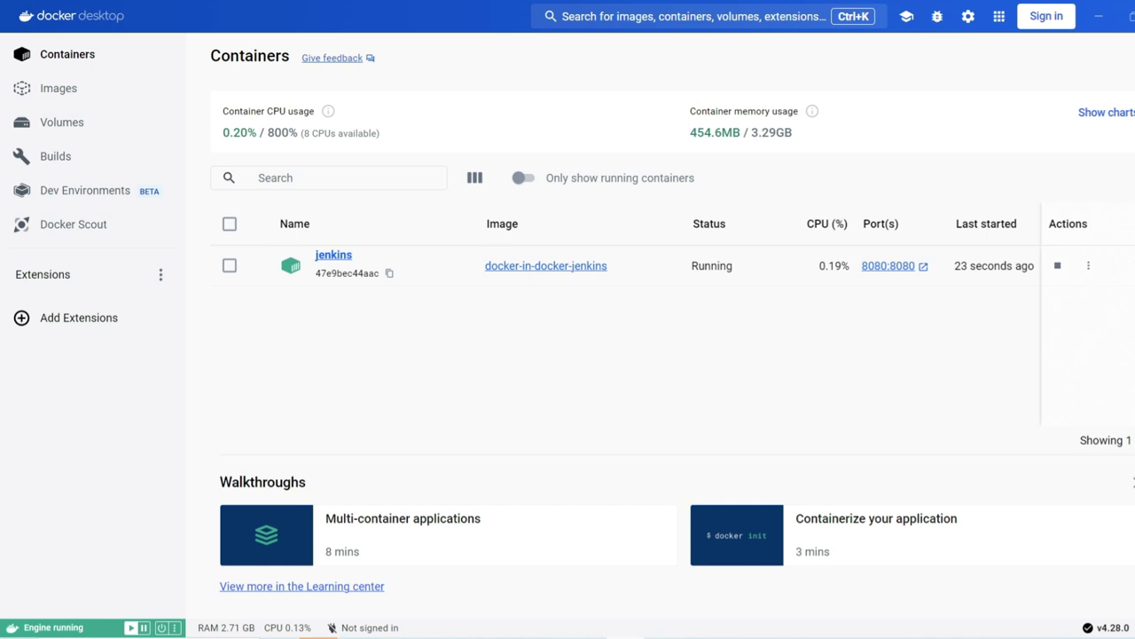
Step: Check the Jenkins log console window, then minimize it
{"action": "mouse_move", "coordinate": [624, 635]}
{"action": "key", "text": "alt+Tab"}
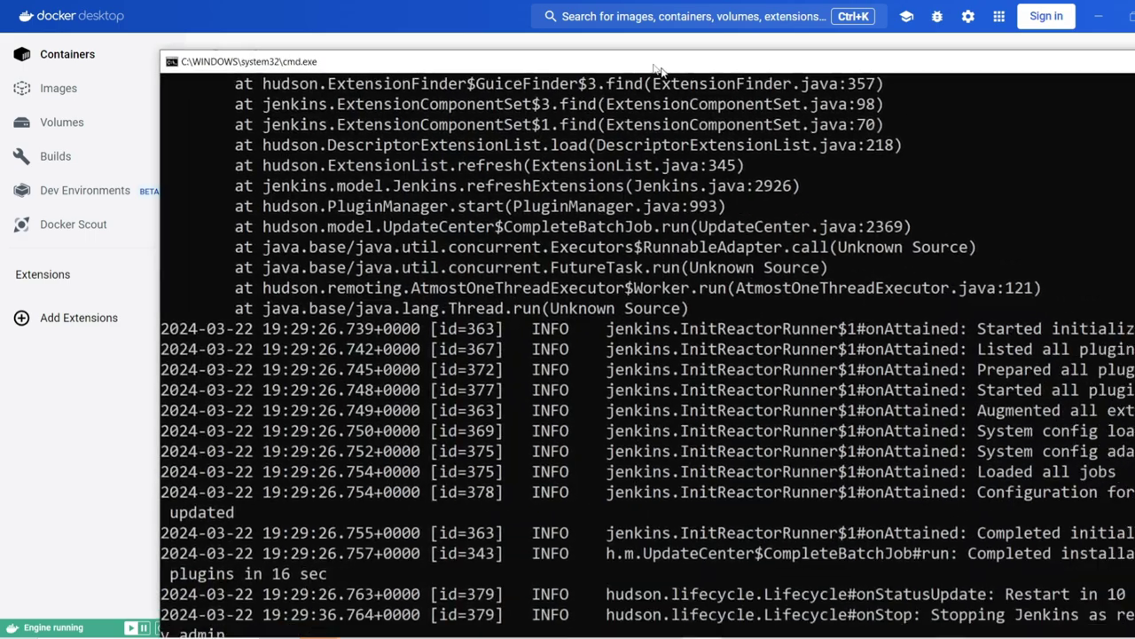
{"action": "scroll", "coordinate": [558, 396], "scroll_direction": "down", "scroll_amount": 3}
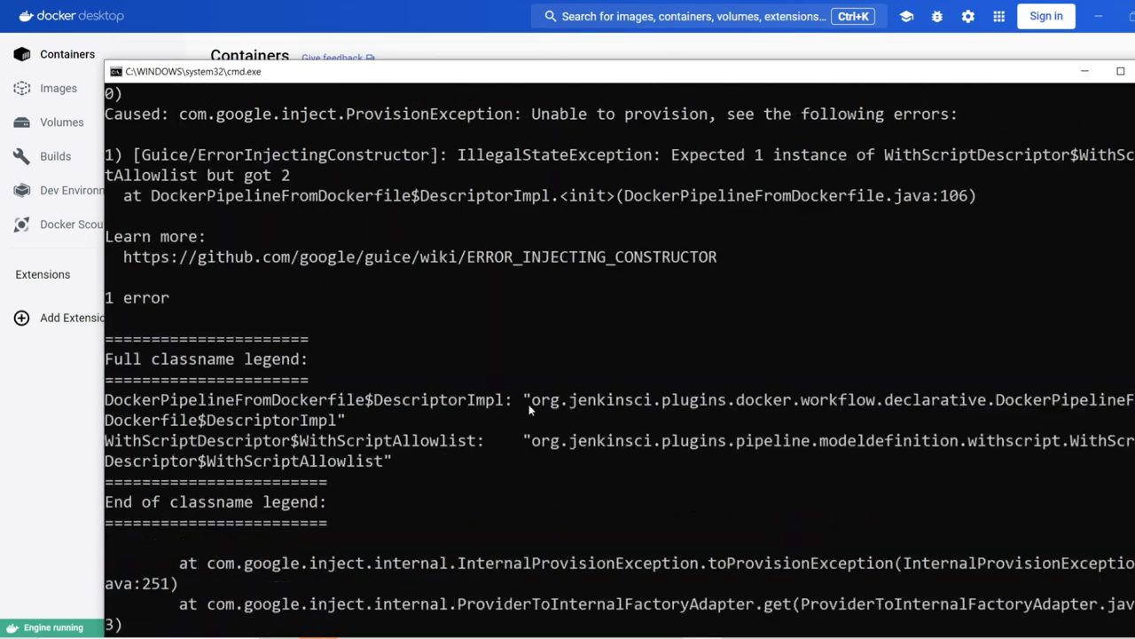
{"action": "scroll", "coordinate": [557, 395], "scroll_direction": "up", "scroll_amount": 5}
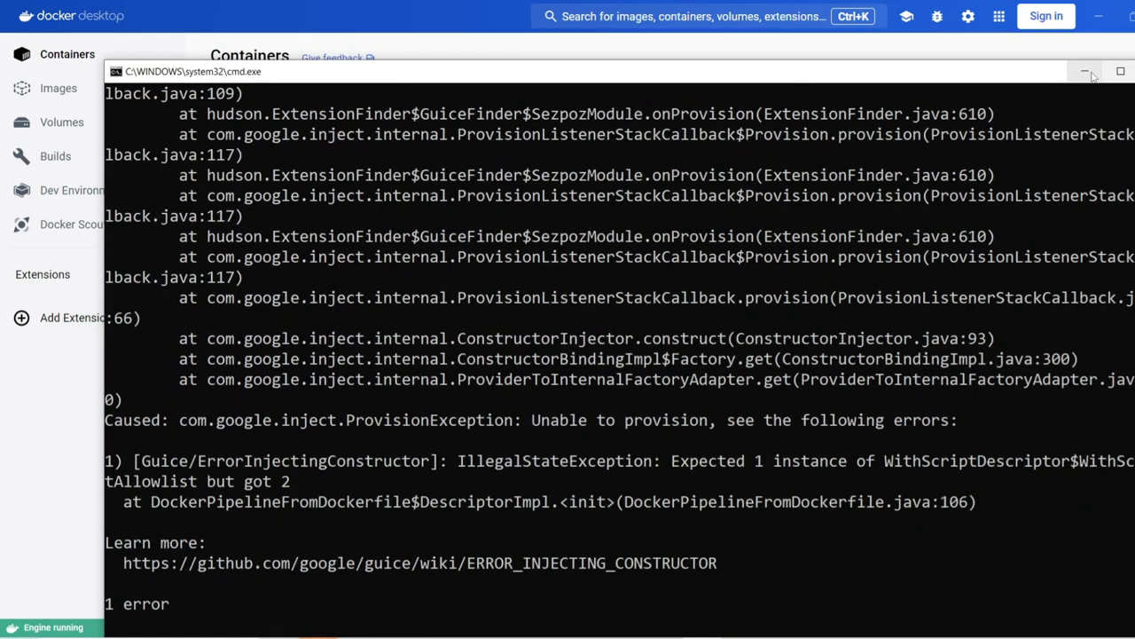
{"action": "left_click", "coordinate": [1084, 71]}
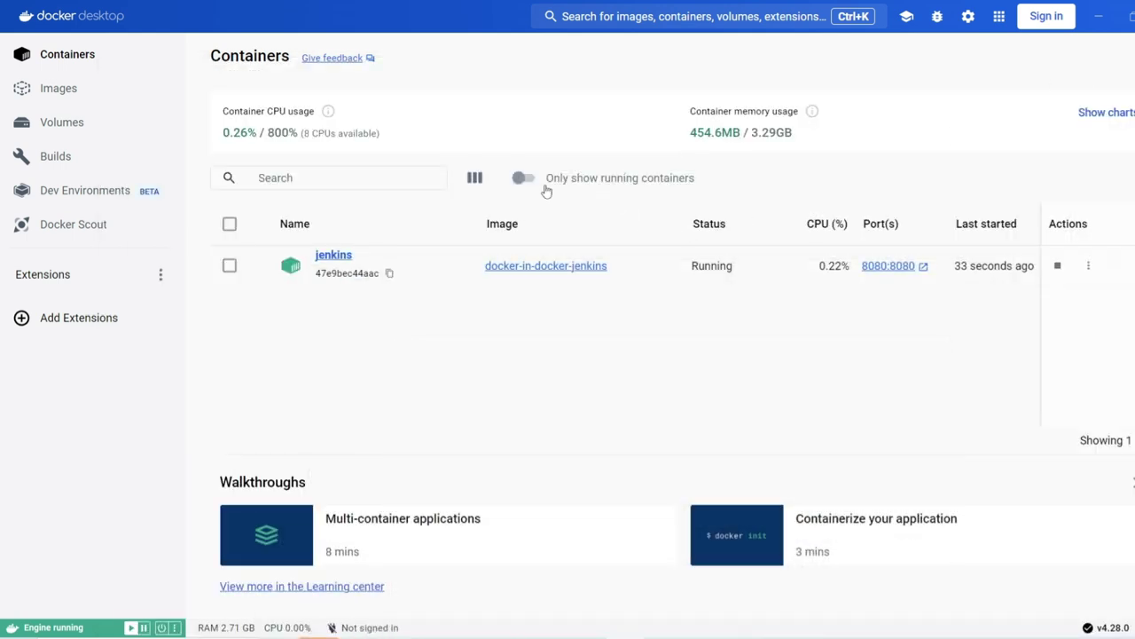
Step: Browse the jenkins_home volume's files and expand its secrets folder
{"action": "left_click", "coordinate": [91, 122]}
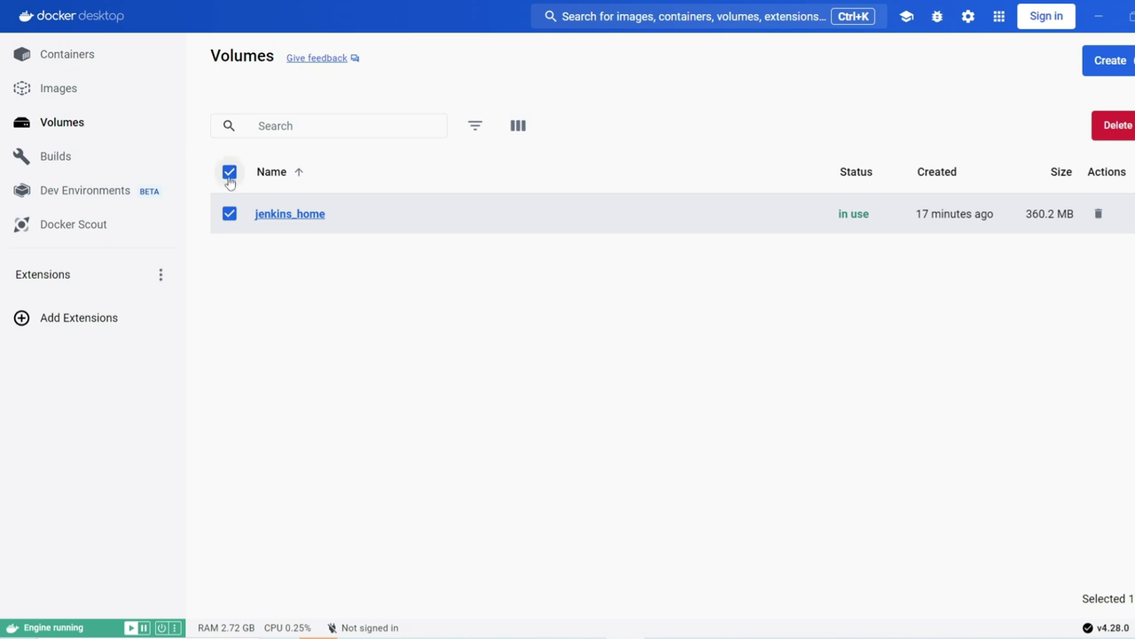
{"action": "left_click", "coordinate": [270, 217]}
{"action": "scroll", "coordinate": [446, 411], "scroll_direction": "down", "scroll_amount": 1}
{"action": "scroll", "coordinate": [446, 410], "scroll_direction": "down", "scroll_amount": 2}
{"action": "scroll", "coordinate": [446, 411], "scroll_direction": "up", "scroll_amount": 4}
{"action": "scroll", "coordinate": [418, 395], "scroll_direction": "down", "scroll_amount": 4}
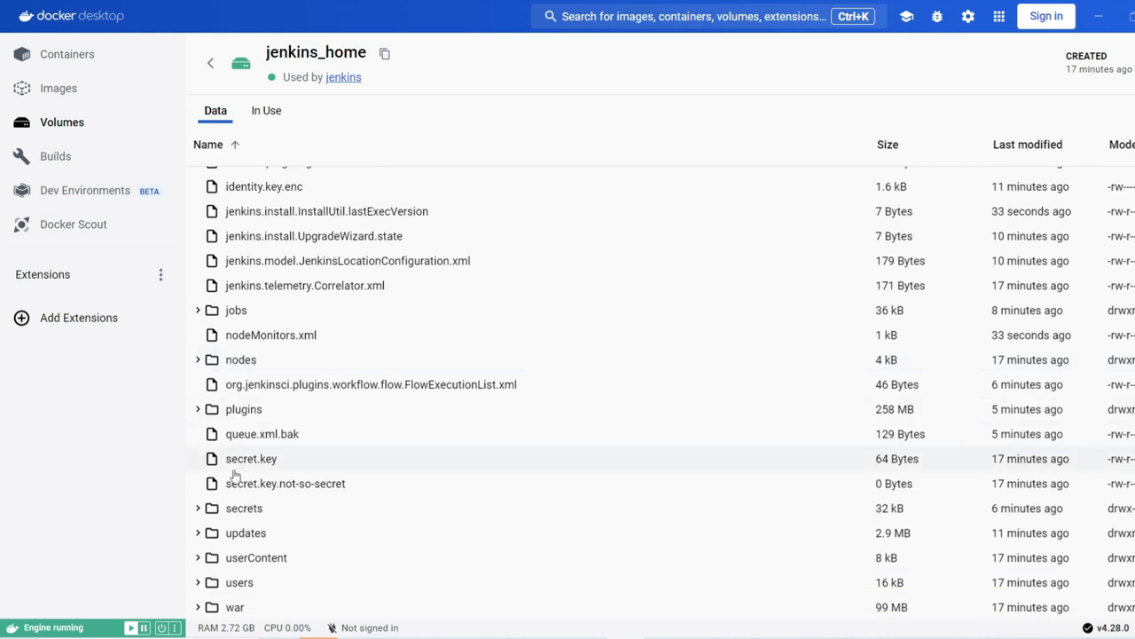
{"action": "left_click", "coordinate": [193, 509]}
{"action": "scroll", "coordinate": [344, 476], "scroll_direction": "down", "scroll_amount": 2}
{"action": "scroll", "coordinate": [344, 476], "scroll_direction": "down", "scroll_amount": 2}
Step: Open initialAdminPassword, select and copy its password, and return to the Jenkins sign-in page
{"action": "left_click", "coordinate": [298, 430]}
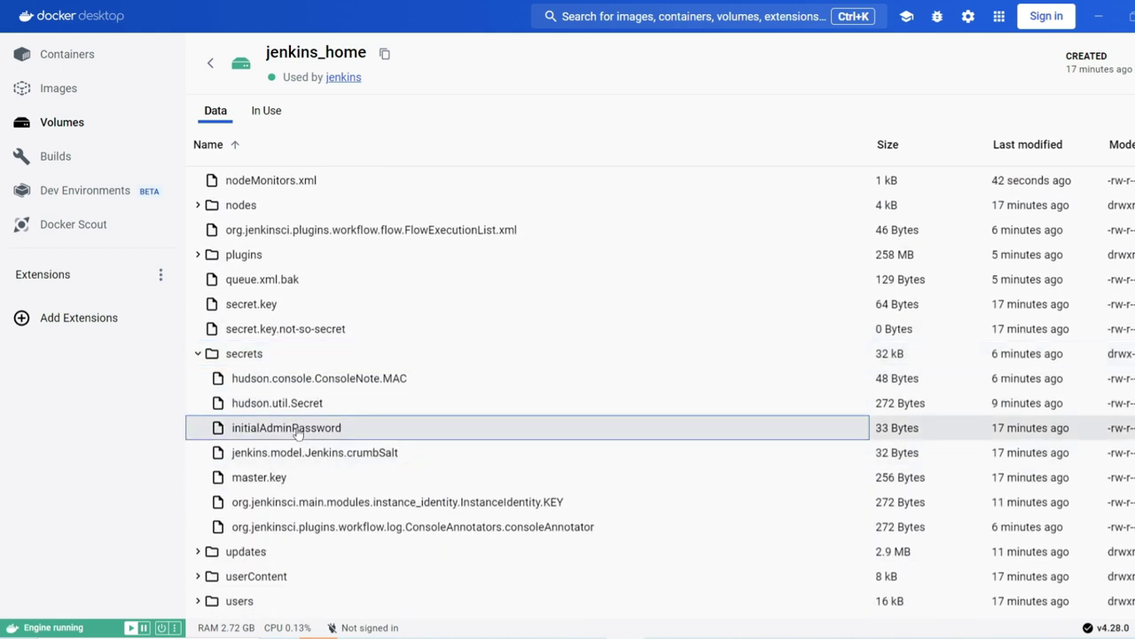
{"action": "double_click", "coordinate": [298, 429]}
{"action": "left_click_drag", "start_coordinate": [436, 428], "coordinate": [214, 428]}
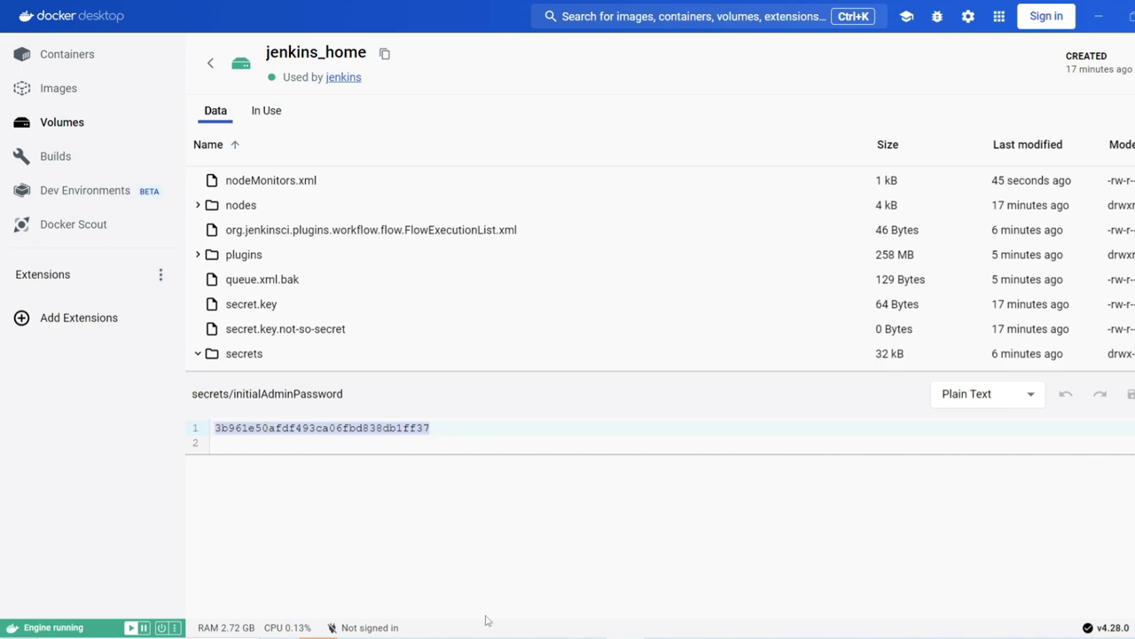
{"action": "left_click", "coordinate": [537, 609]}
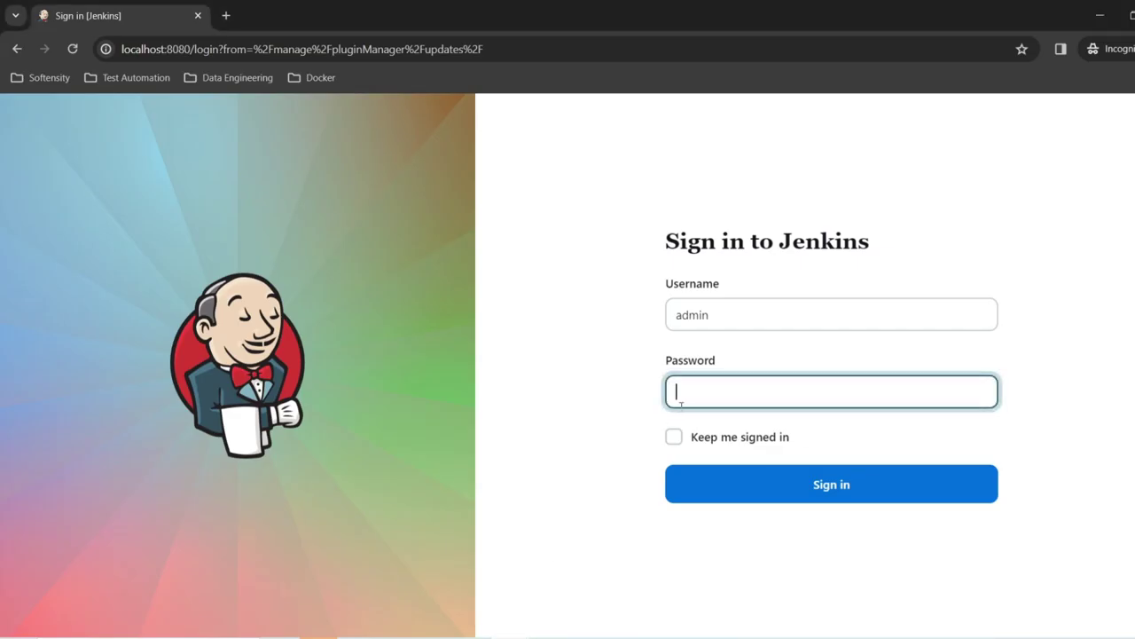
Step: Sign in with the copied admin password and open the playwright-e2e job
{"action": "key", "text": "ctrl+v"}
{"action": "key", "text": "Return"}
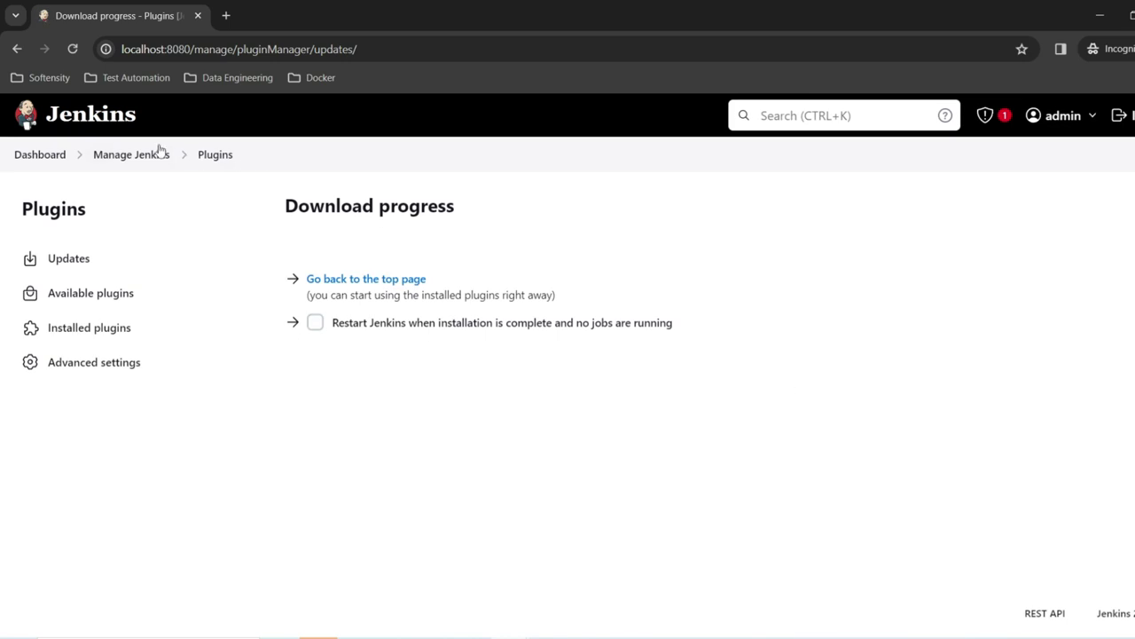
{"action": "left_click", "coordinate": [46, 163]}
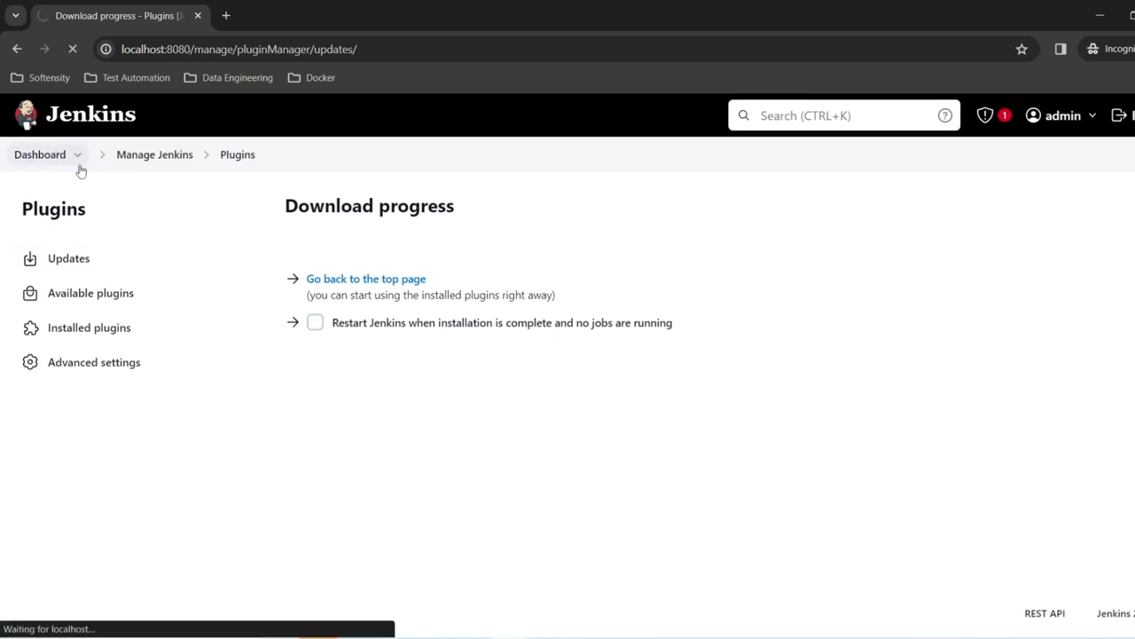
{"action": "left_click", "coordinate": [461, 343]}
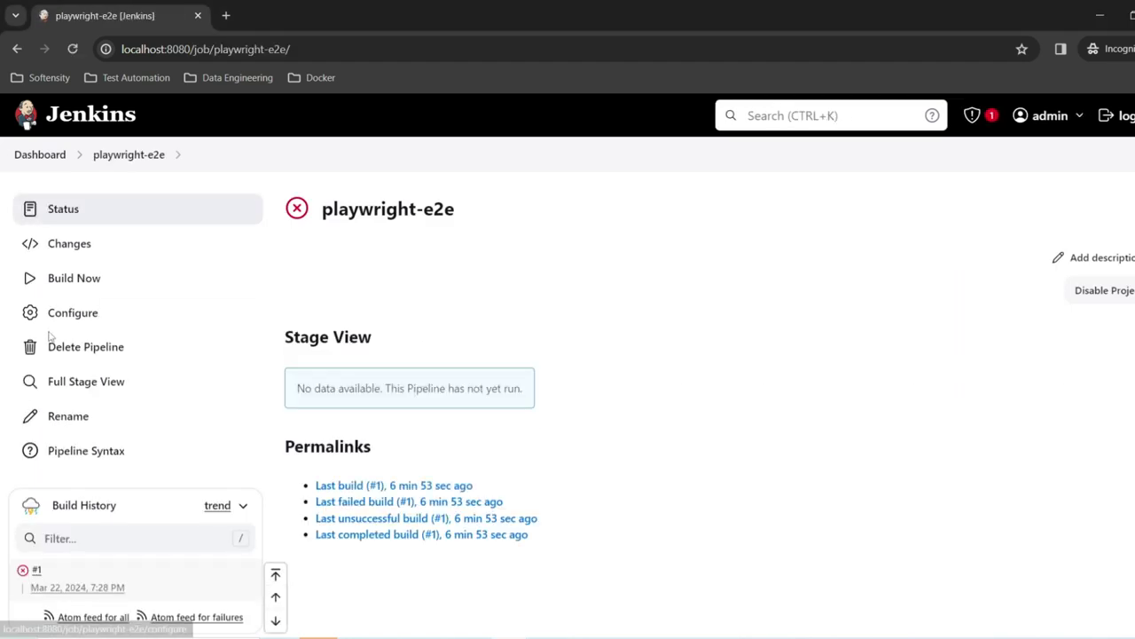
Step: Run build #2 and read its console output showing the Docker socket permission-denied error
{"action": "left_click", "coordinate": [85, 282]}
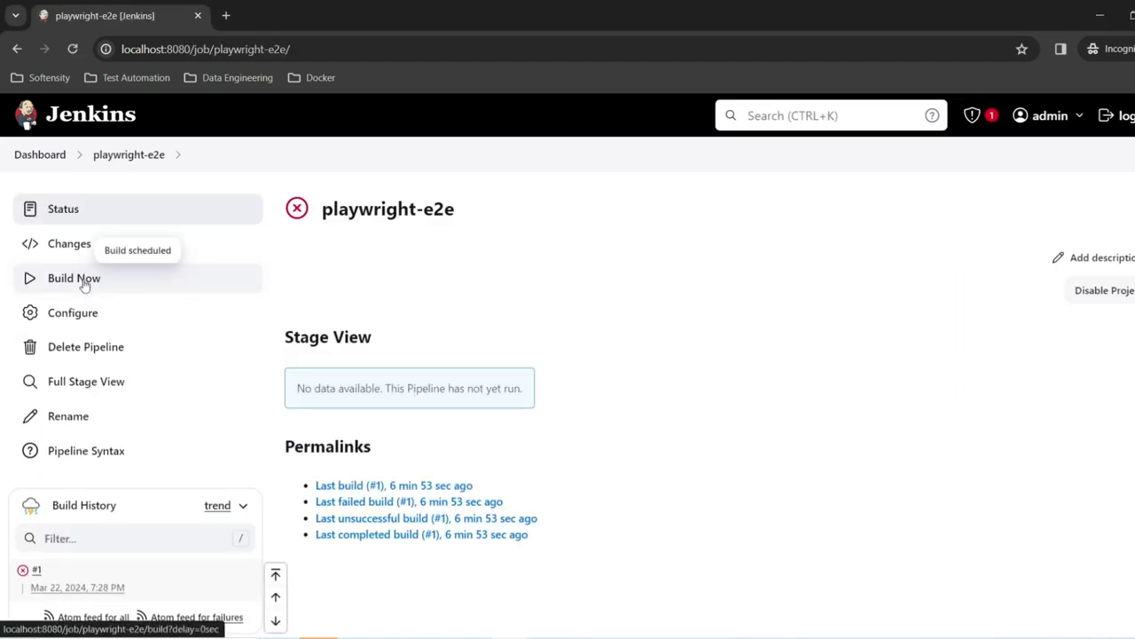
{"action": "left_click", "coordinate": [27, 572]}
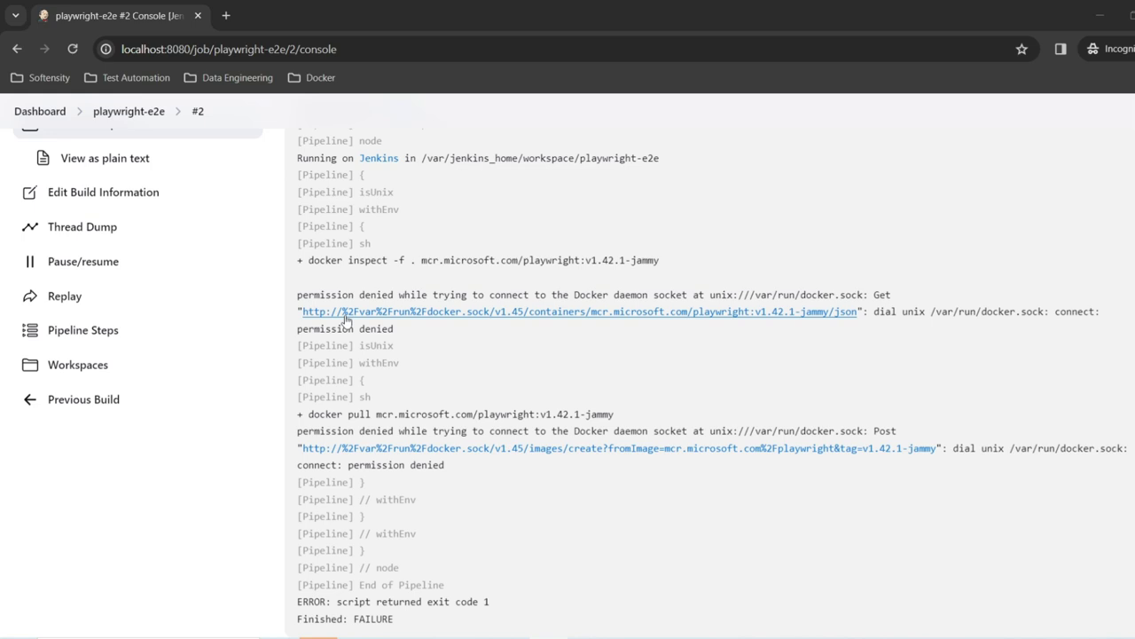
{"action": "scroll", "coordinate": [575, 406], "scroll_direction": "up", "scroll_amount": 2}
{"action": "scroll", "coordinate": [575, 406], "scroll_direction": "down", "scroll_amount": 2}
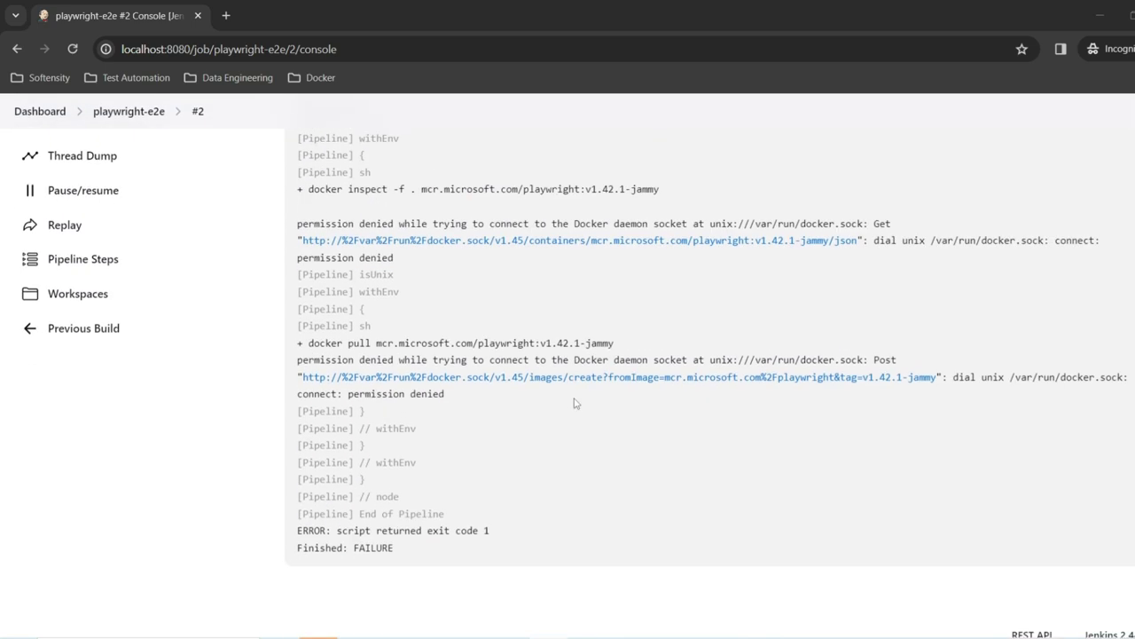
{"action": "scroll", "coordinate": [575, 406], "scroll_direction": "up", "scroll_amount": 2}
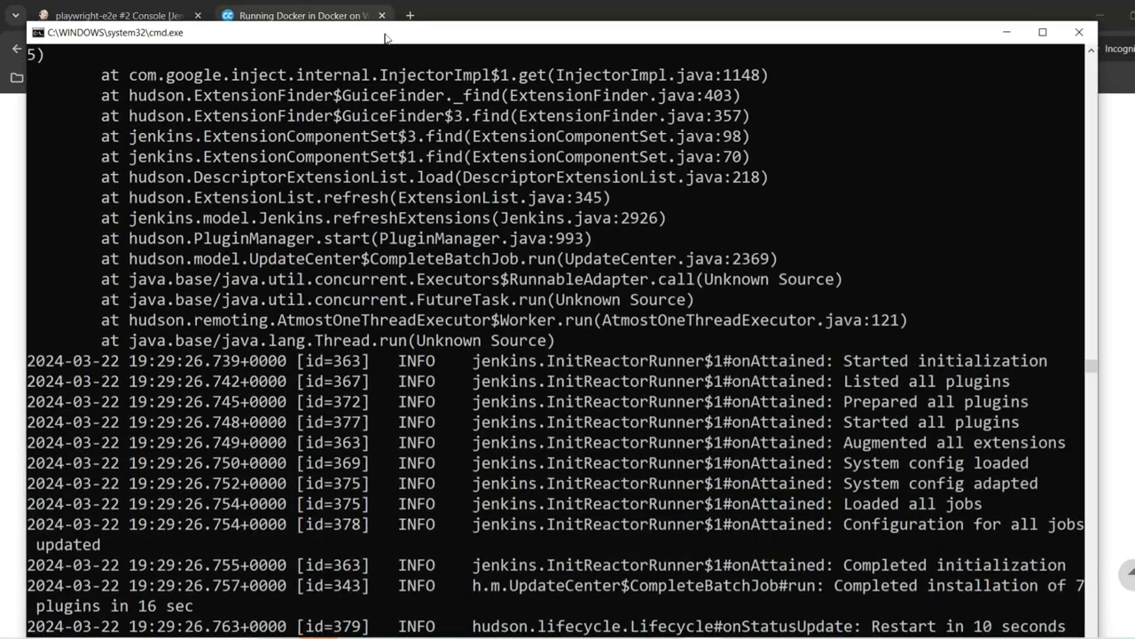
{"action": "left_click_drag", "start_coordinate": [386, 37], "coordinate": [425, 49]}
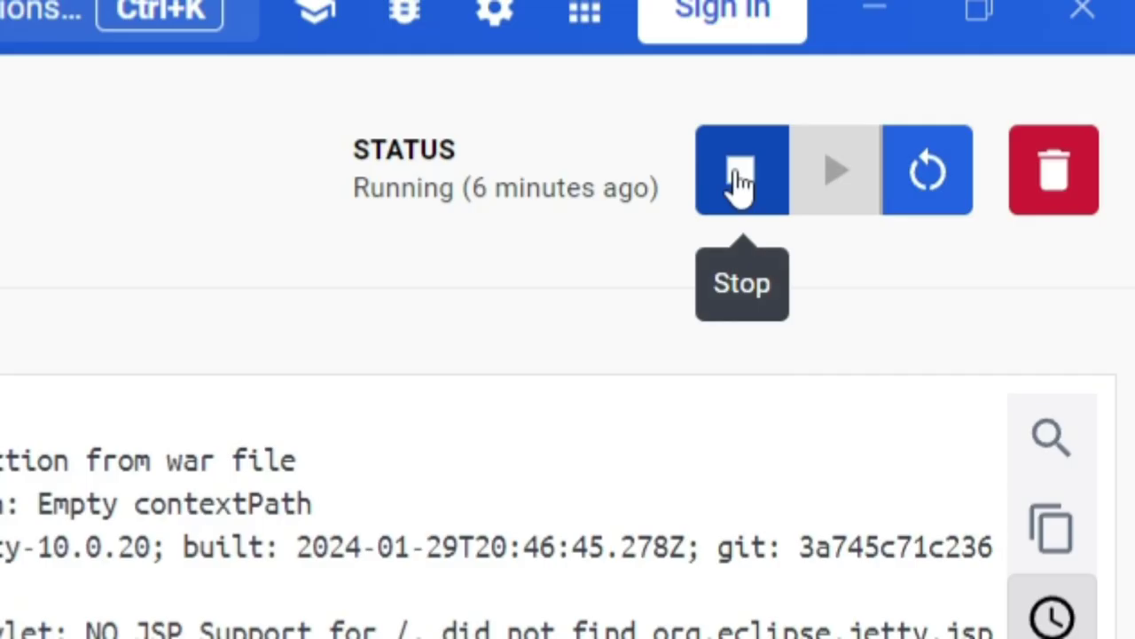
Step: Stop the jenkins container, then delete it forever from the Containers list
{"action": "left_click", "coordinate": [1051, 71]}
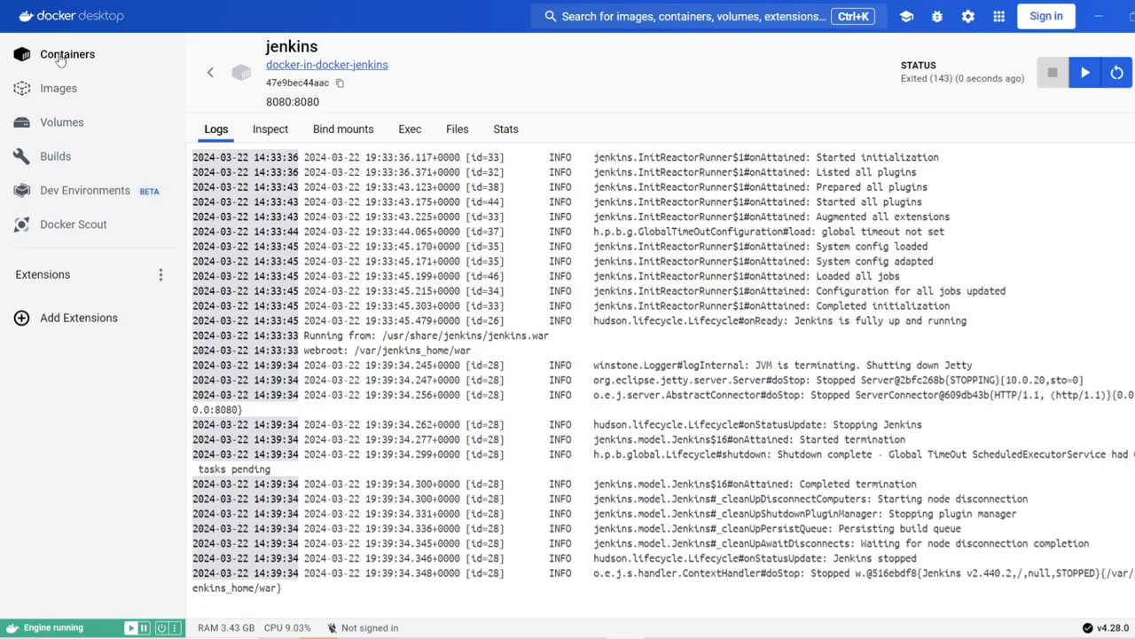
{"action": "left_click", "coordinate": [63, 53]}
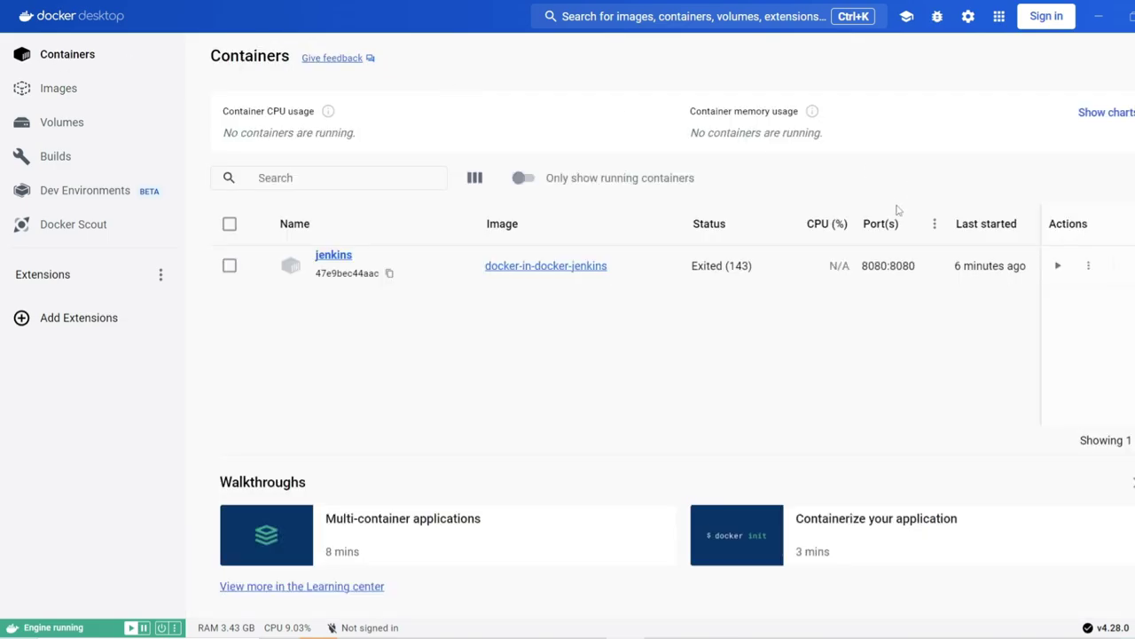
{"action": "left_click", "coordinate": [231, 266]}
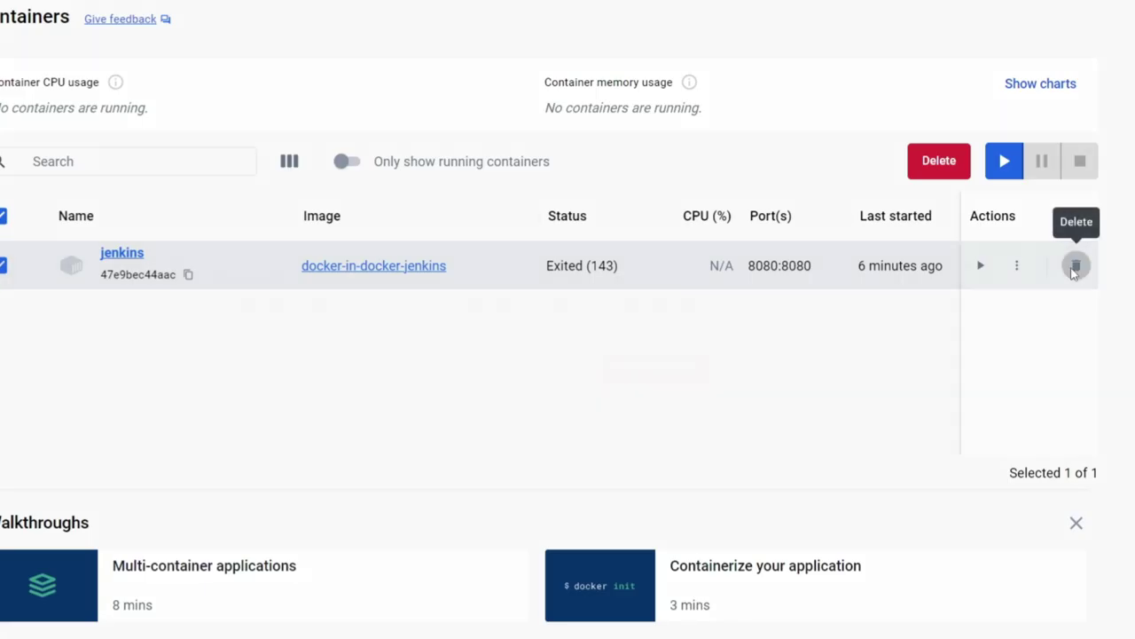
{"action": "left_click", "coordinate": [1070, 268]}
{"action": "left_click", "coordinate": [642, 373]}
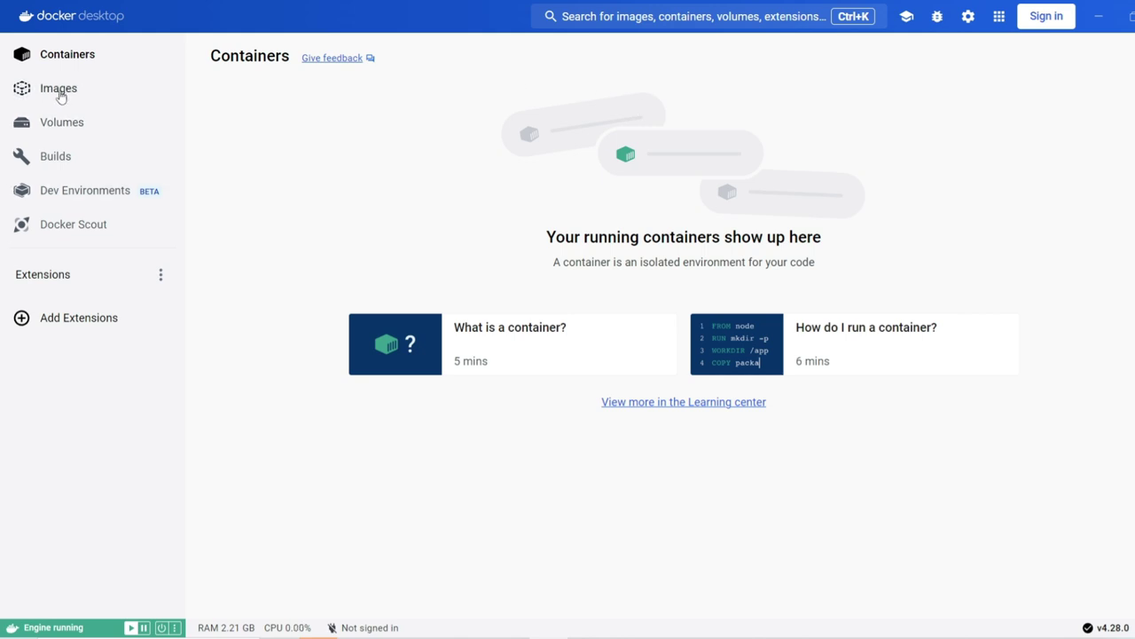
Step: Run the docker-in-docker-jenkins container with --rm, --group-add 0, docker.sock mounted and port 8080:8080
{"action": "left_click", "coordinate": [692, 630]}
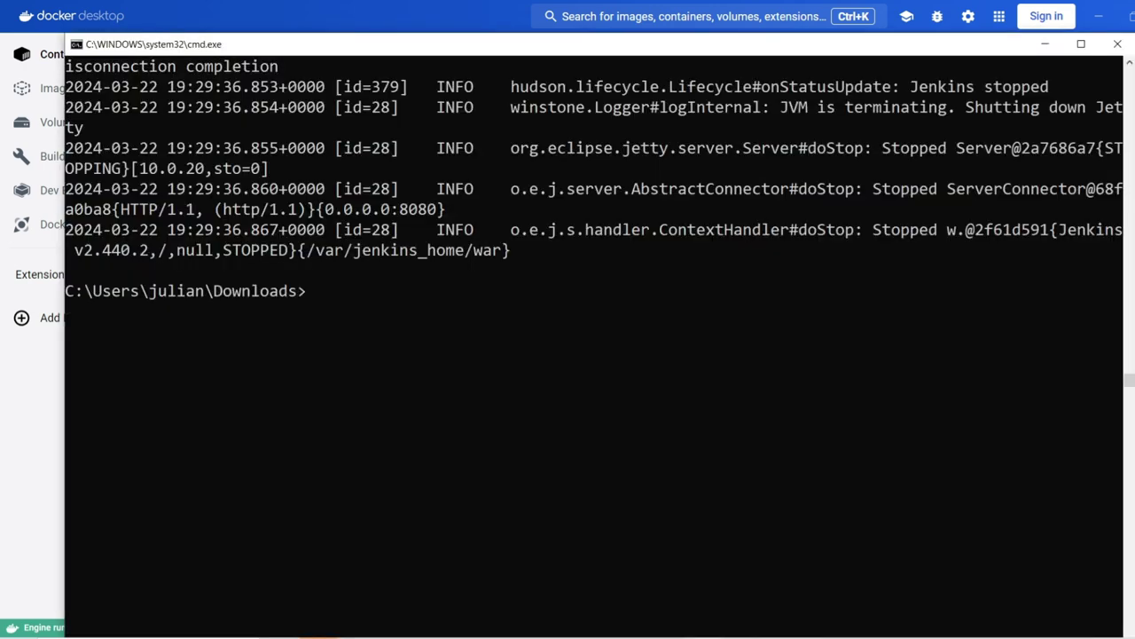
{"action": "left_click", "coordinate": [535, 372]}
{"action": "right_click", "coordinate": [538, 378]}
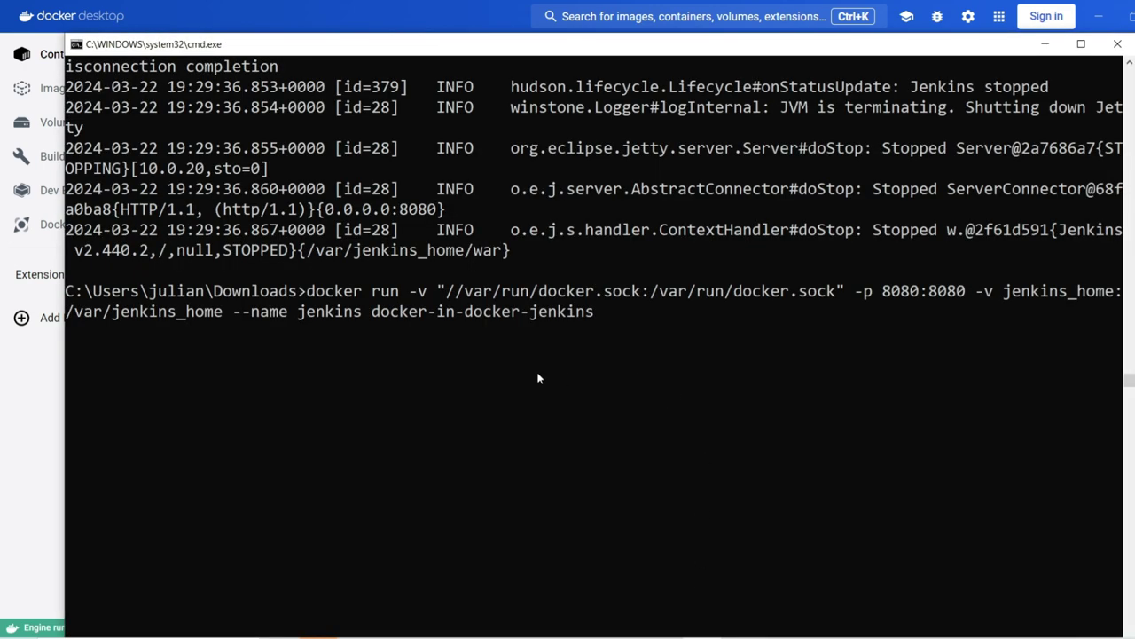
{"action": "key", "text": "Left"}
{"action": "key", "text": "Left"}
{"action": "key", "text": "Left"}
{"action": "key", "text": "Left"}
{"action": "key", "text": "Left"}
{"action": "key", "text": "Left"}
{"action": "key", "text": "Left"}
{"action": "key", "text": "Left"}
{"action": "key", "text": "Left"}
{"action": "key", "text": "Left"}
{"action": "key", "text": "Left"}
{"action": "key", "text": "Left"}
{"action": "key", "text": "Left"}
{"action": "key", "text": "Left"}
{"action": "key", "text": "Left"}
{"action": "key", "text": "Left"}
{"action": "key", "text": "Left"}
{"action": "key", "text": "Left"}
{"action": "key", "text": "Left"}
{"action": "key", "text": "Left"}
{"action": "key", "text": "Left"}
{"action": "key", "text": "Left"}
{"action": "key", "text": "Left"}
{"action": "key", "text": "Left"}
{"action": "key", "text": "Left"}
{"action": "key", "text": "Left"}
{"action": "key", "text": "Left"}
{"action": "key", "text": "Left"}
{"action": "key", "text": "Left"}
{"action": "key", "text": "Left"}
{"action": "key", "text": "Left"}
{"action": "key", "text": "Left"}
{"action": "key", "text": "Left"}
{"action": "key", "text": "Left"}
{"action": "key", "text": "Left"}
{"action": "key", "text": "Left"}
{"action": "key", "text": "Left"}
{"action": "key", "text": "Left"}
{"action": "key", "text": "Left"}
{"action": "key", "text": "Left"}
{"action": "key", "text": "Left"}
{"action": "key", "text": "Left"}
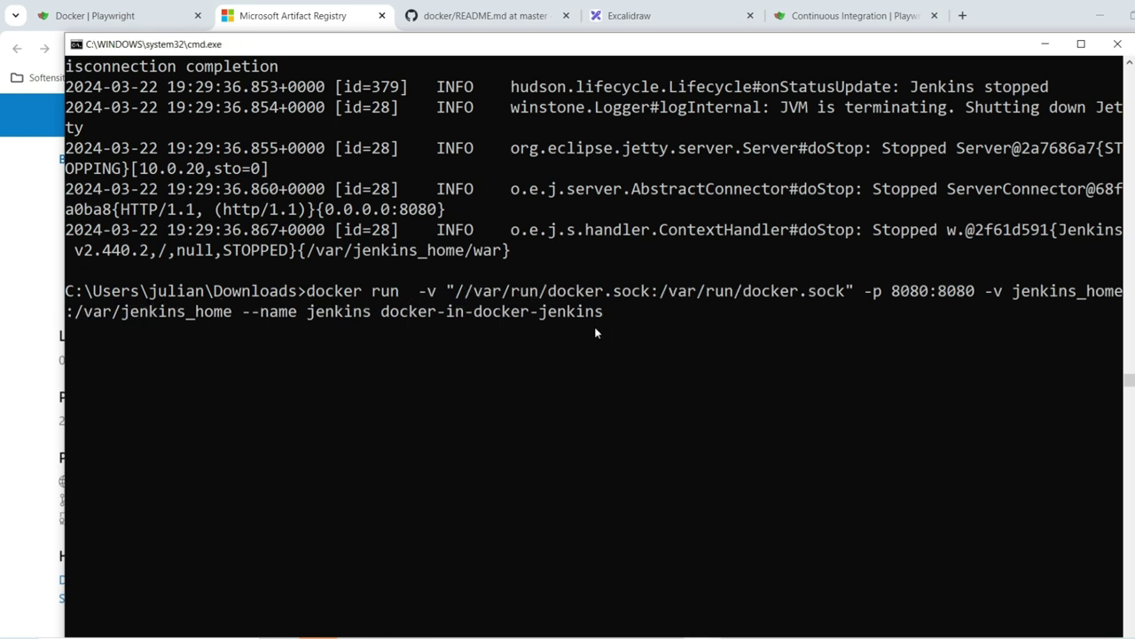
{"action": "type", "text": "--rm --group-add 0"}
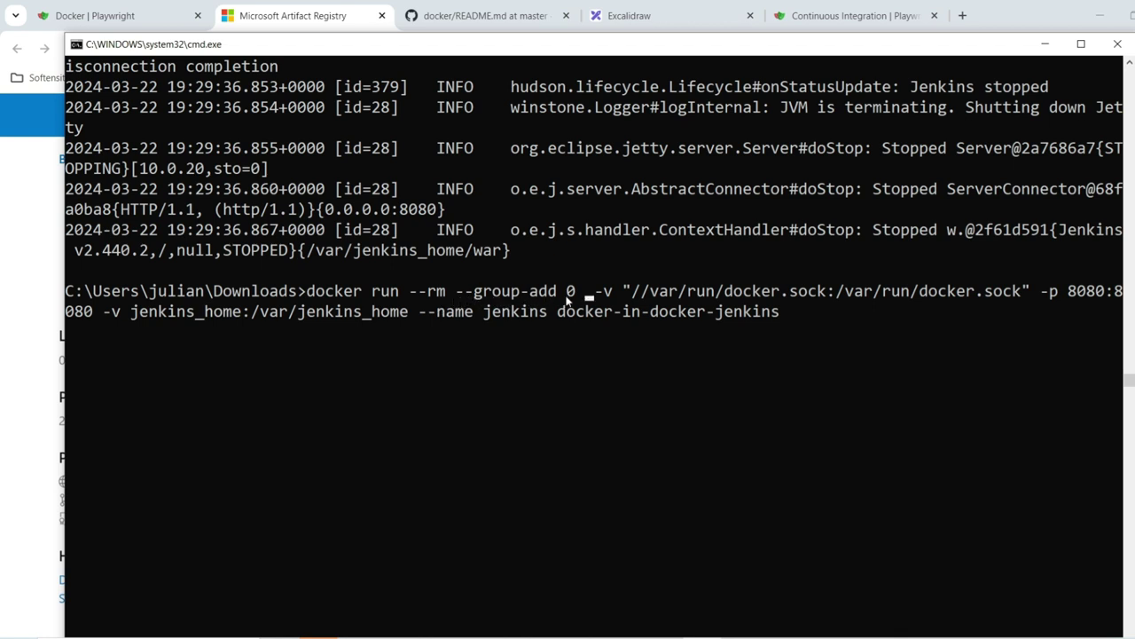
{"action": "key", "text": "BackSpace"}
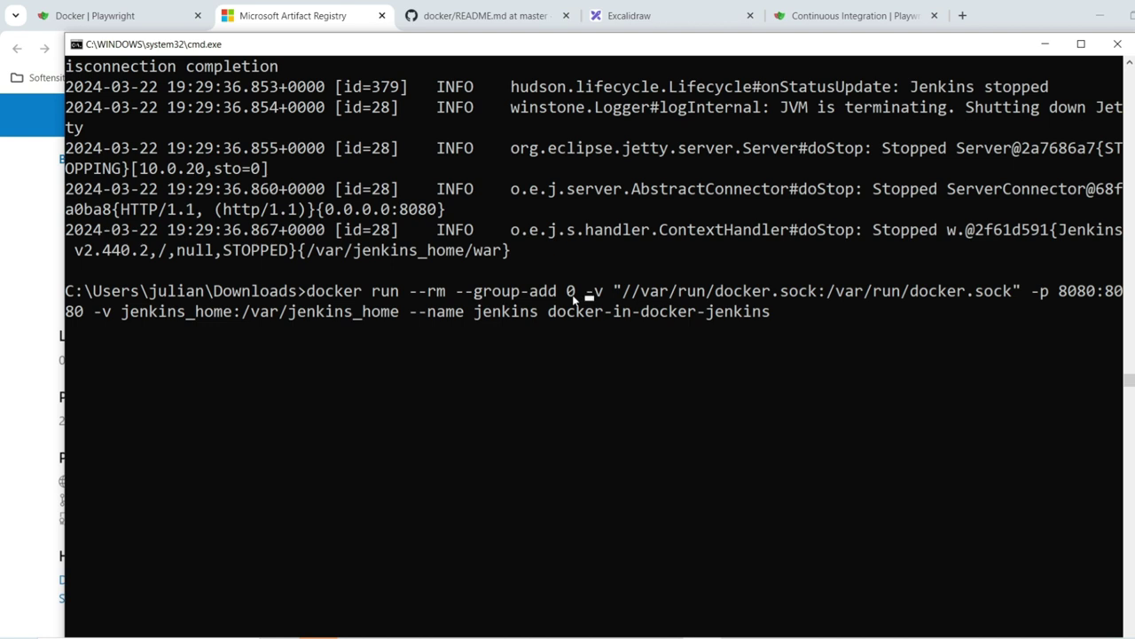
{"action": "key", "text": "Return"}
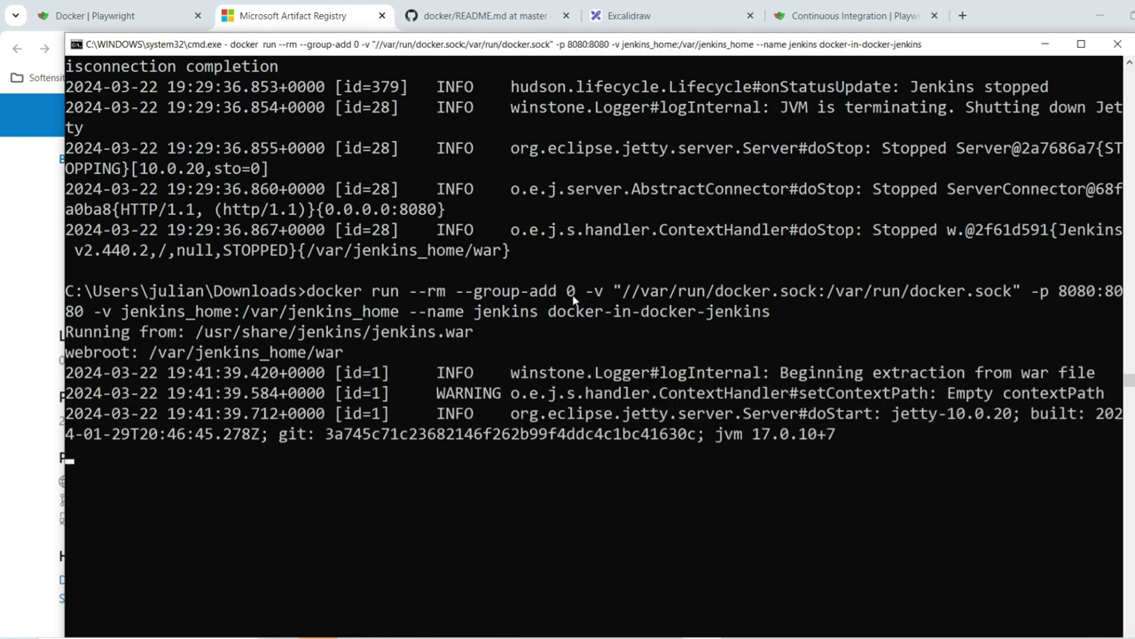
Step: Follow the Jenkins log until it is fully up, then return to build #2's console page
{"action": "left_click_drag", "start_coordinate": [713, 54], "coordinate": [685, 38]}
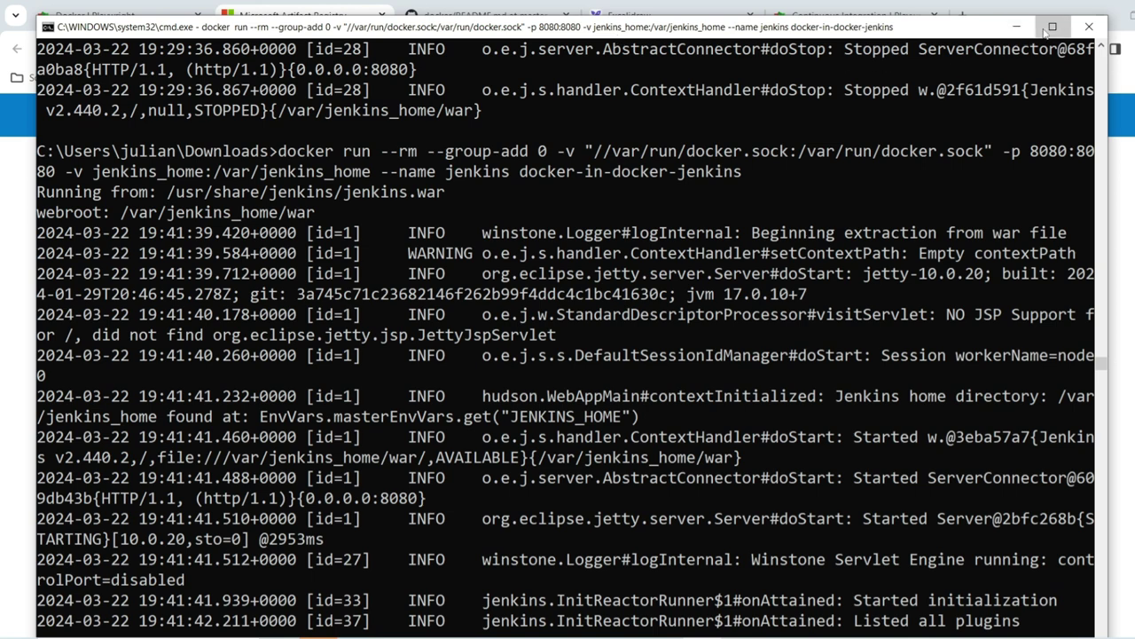
{"action": "left_click", "coordinate": [1053, 26]}
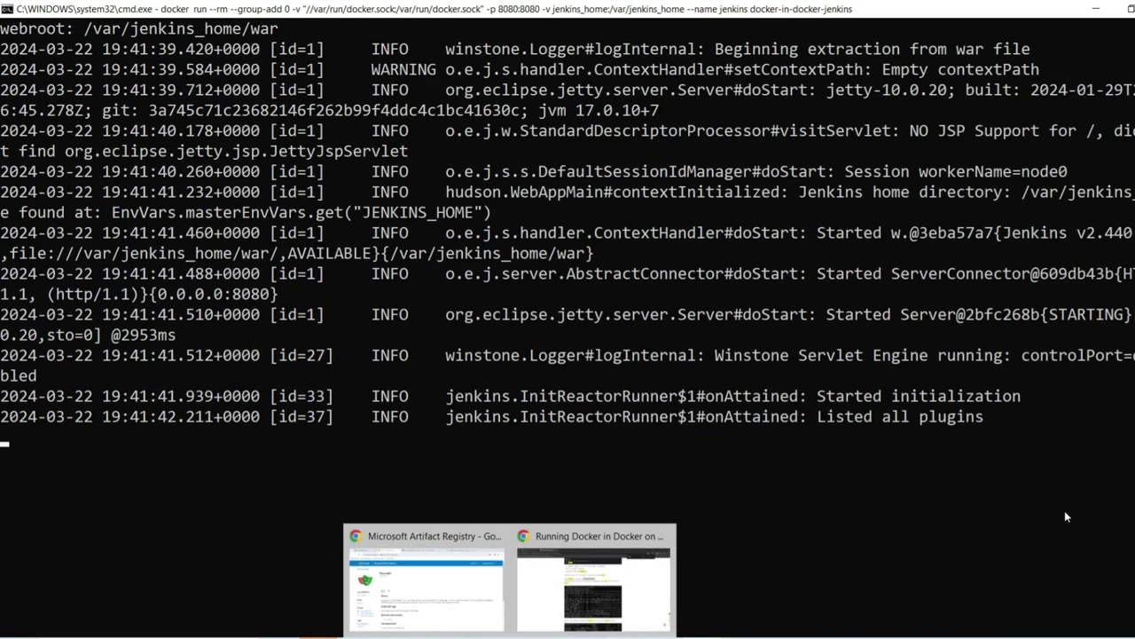
{"action": "left_click", "coordinate": [1007, 538]}
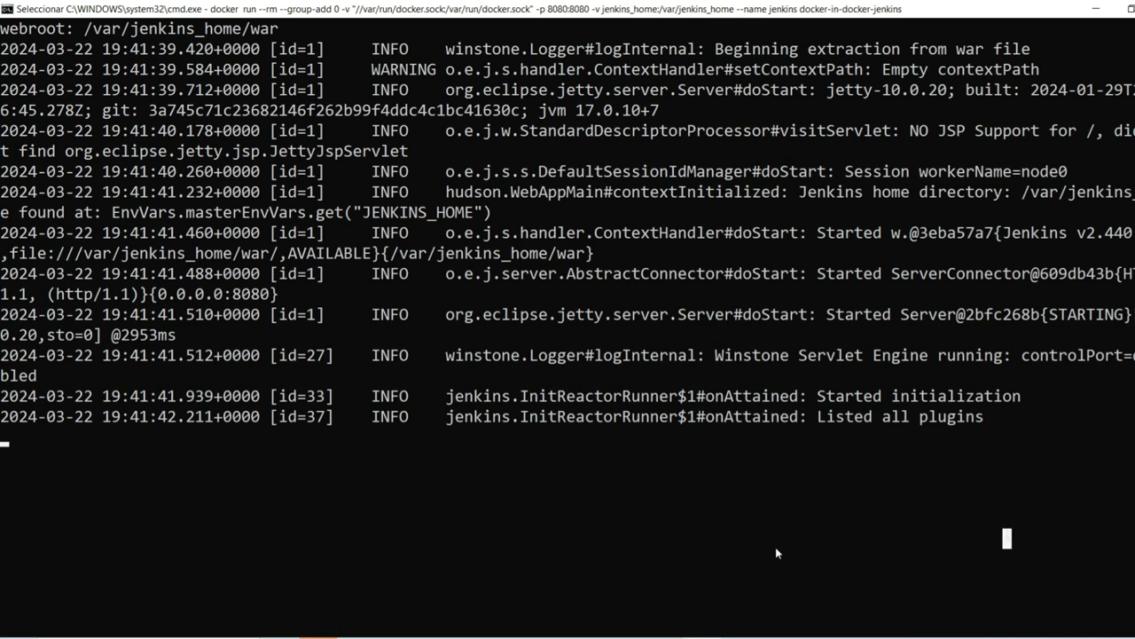
{"action": "right_click", "coordinate": [683, 539]}
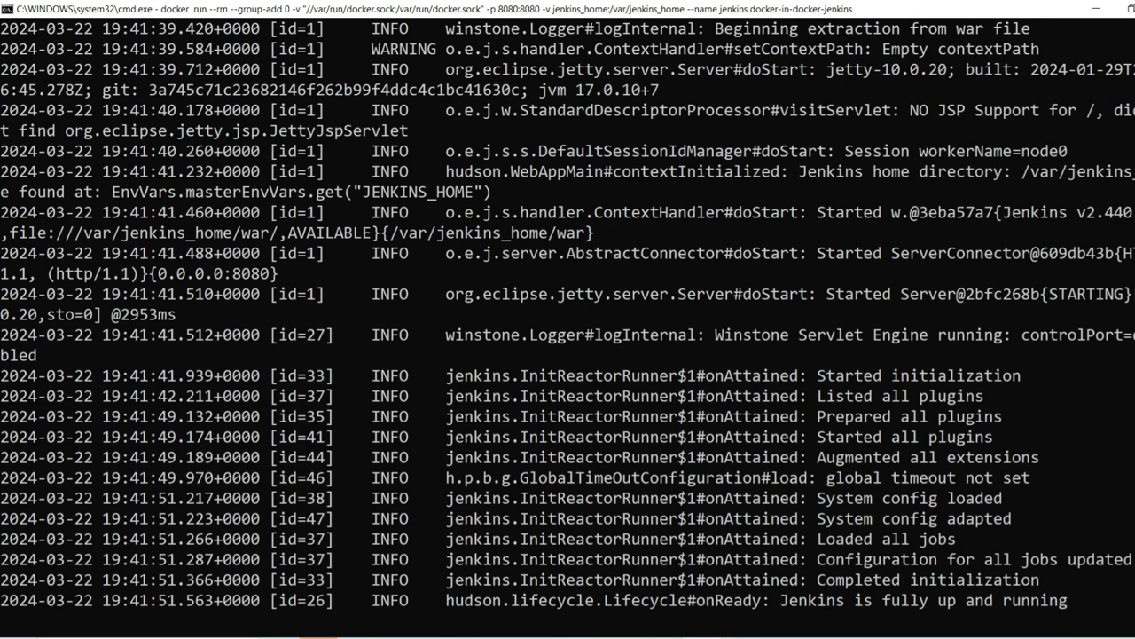
{"action": "key", "text": "alt+Tab"}
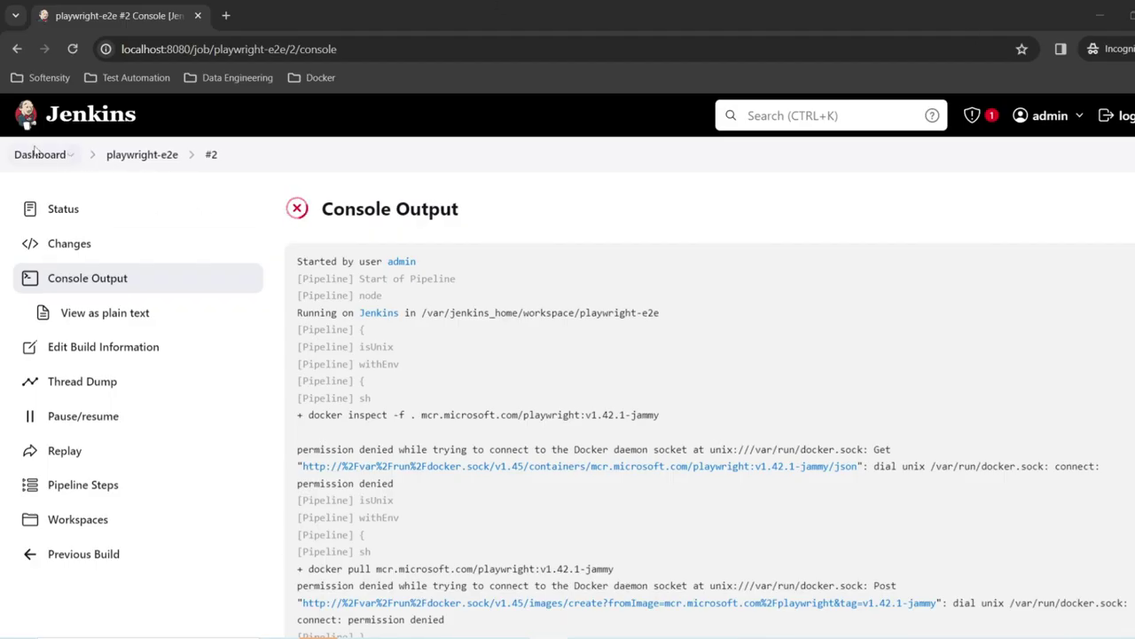
Step: Return to the Jenkins sign-in page, enter username 'admin', then switch to Docker Desktop
{"action": "left_click", "coordinate": [39, 155]}
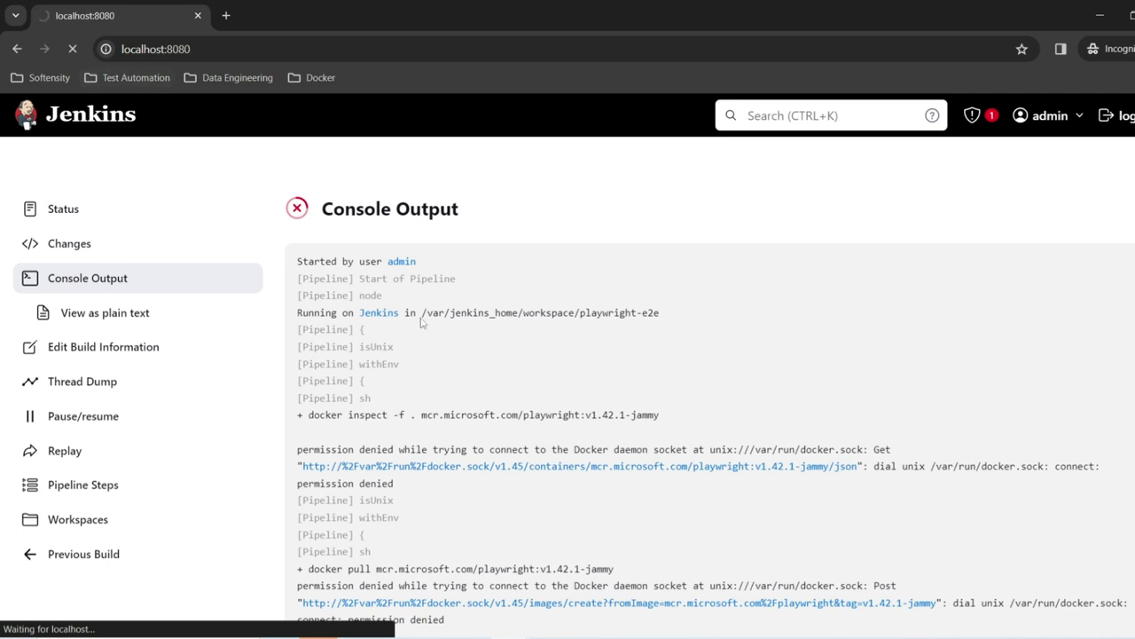
{"action": "type", "text": "admin"}
{"action": "key", "text": "Tab"}
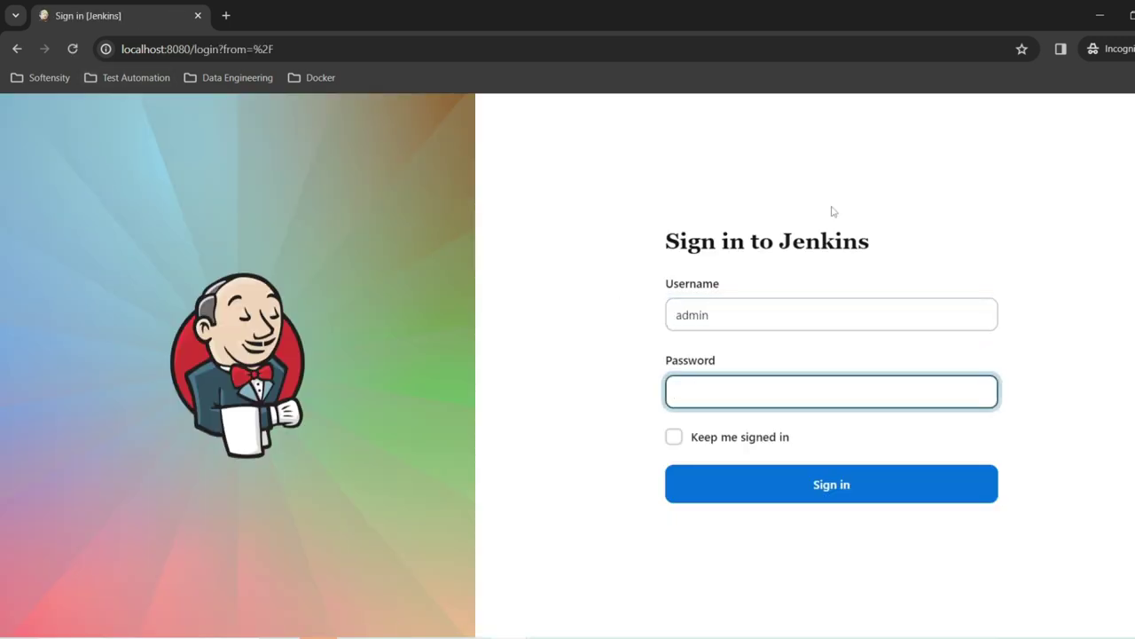
{"action": "left_click", "coordinate": [648, 638]}
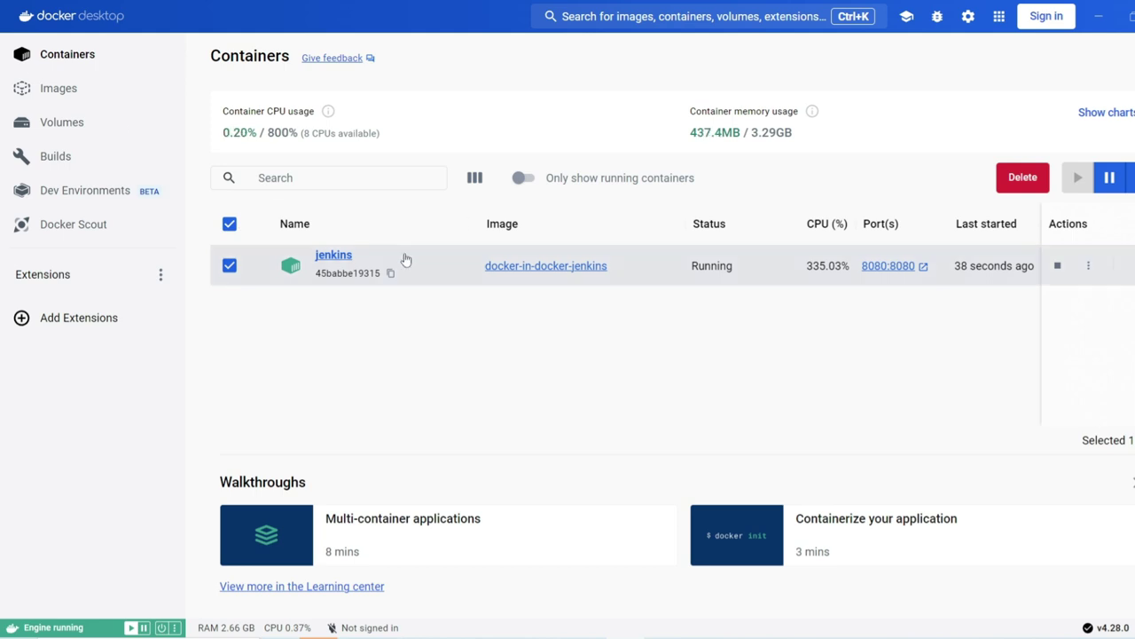
Step: In Docker Desktop, open initialAdminPassword in the jenkins_home volume's secrets folder
{"action": "left_click", "coordinate": [85, 133]}
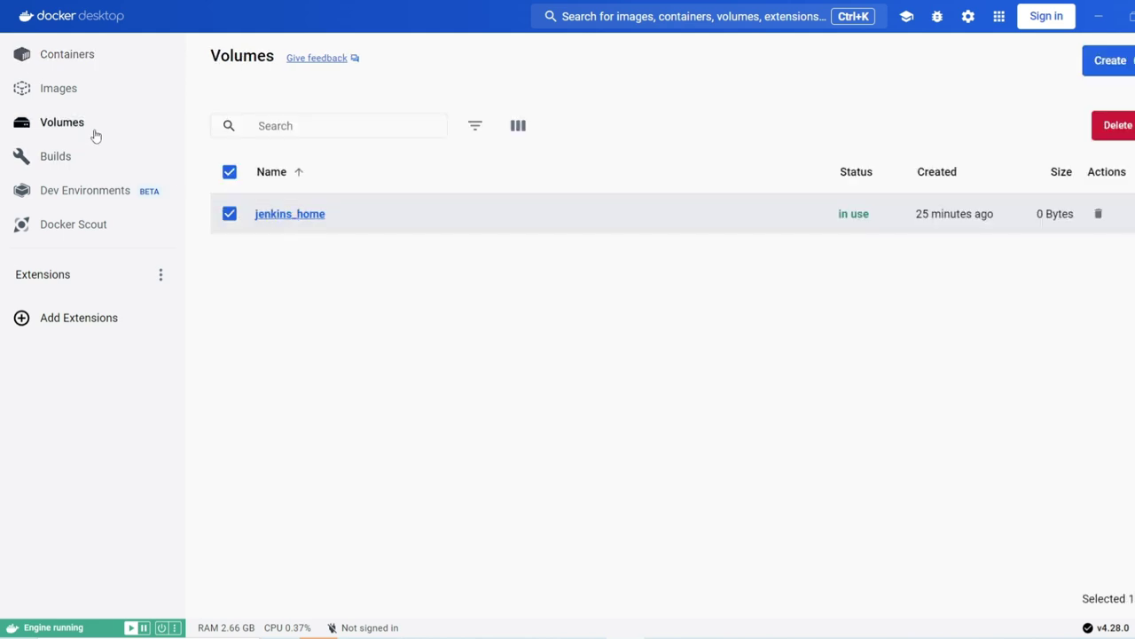
{"action": "left_click", "coordinate": [266, 214]}
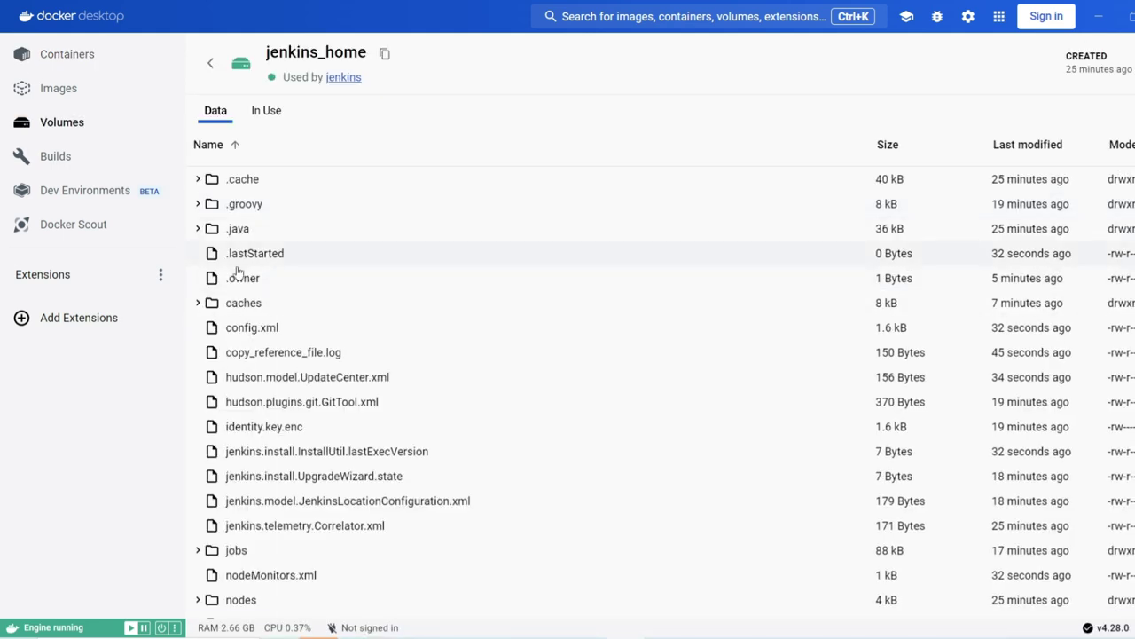
{"action": "scroll", "coordinate": [233, 324], "scroll_direction": "down", "scroll_amount": 3}
{"action": "scroll", "coordinate": [236, 370], "scroll_direction": "up", "scroll_amount": 2}
{"action": "scroll", "coordinate": [236, 370], "scroll_direction": "down", "scroll_amount": 4}
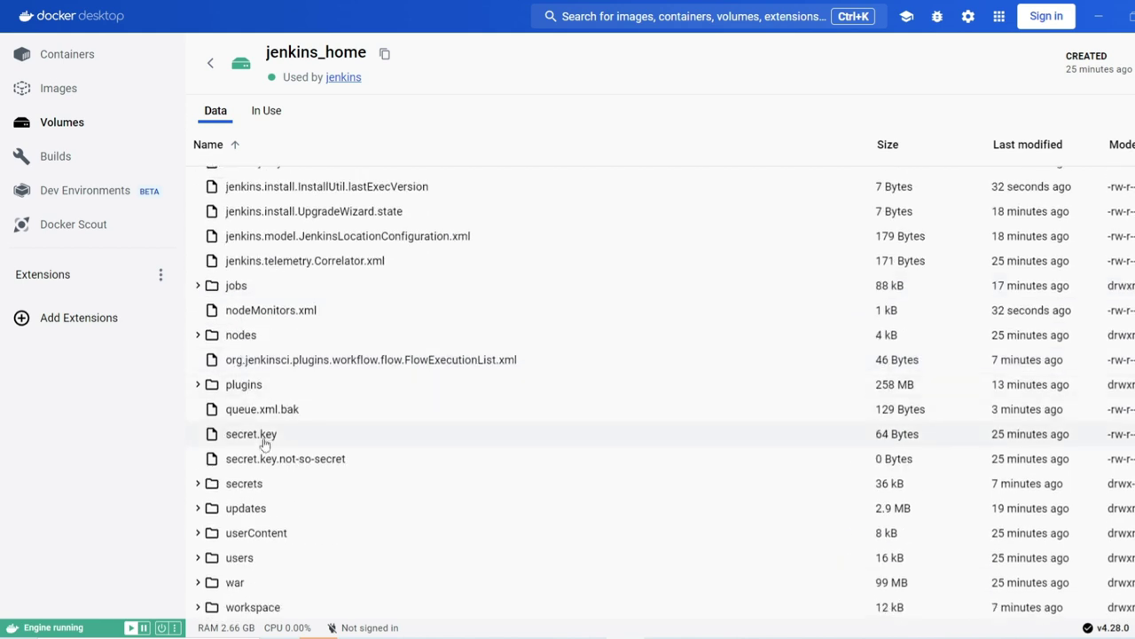
{"action": "left_click", "coordinate": [265, 482]}
{"action": "scroll", "coordinate": [343, 391], "scroll_direction": "down", "scroll_amount": 3}
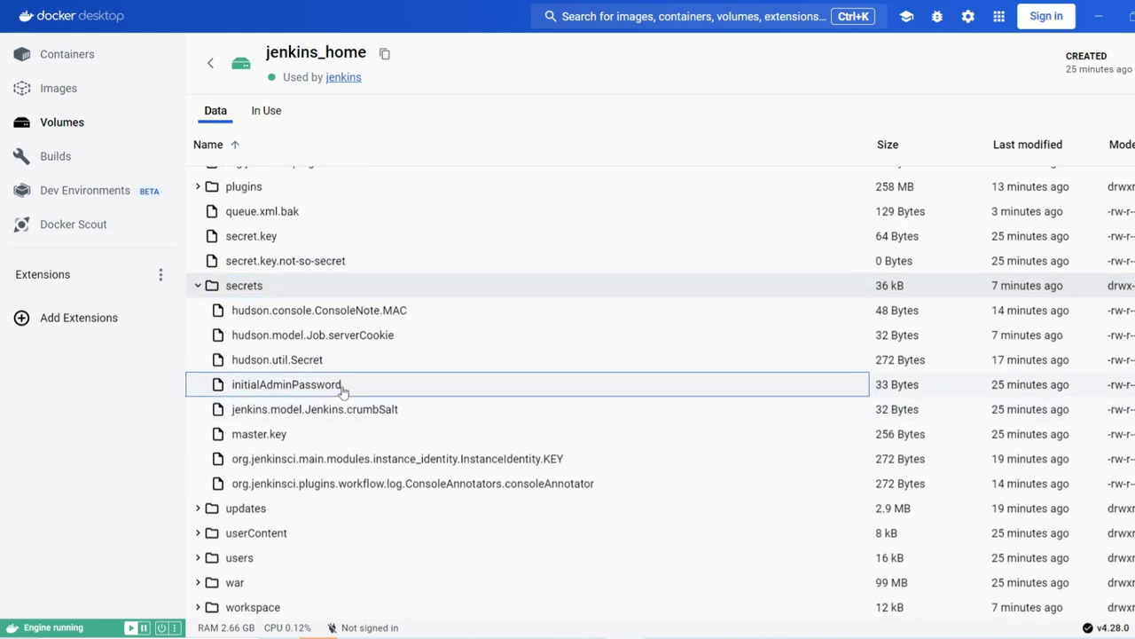
{"action": "left_click", "coordinate": [343, 392]}
Step: Copy the initial admin password and paste it into the Jenkins Password field
{"action": "double_click", "coordinate": [364, 427]}
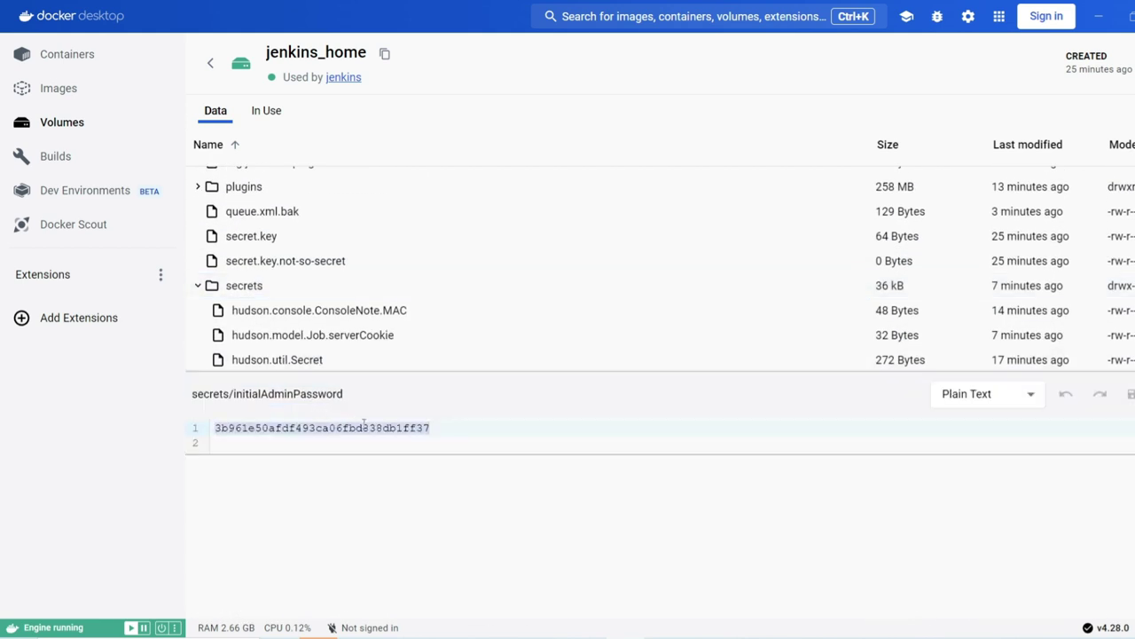
{"action": "key", "text": "ctrl+c"}
{"action": "key", "text": "alt+Tab"}
{"action": "key", "text": "ctrl+v"}
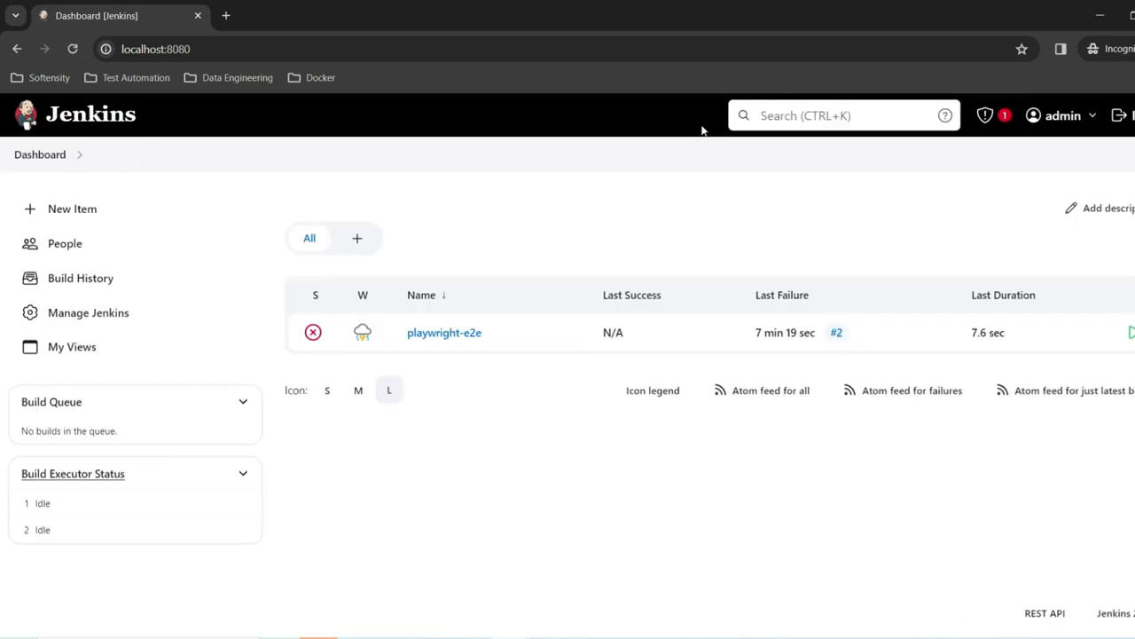
Step: Start build #3 of the playwright-e2e job and open its console output
{"action": "left_click", "coordinate": [463, 336]}
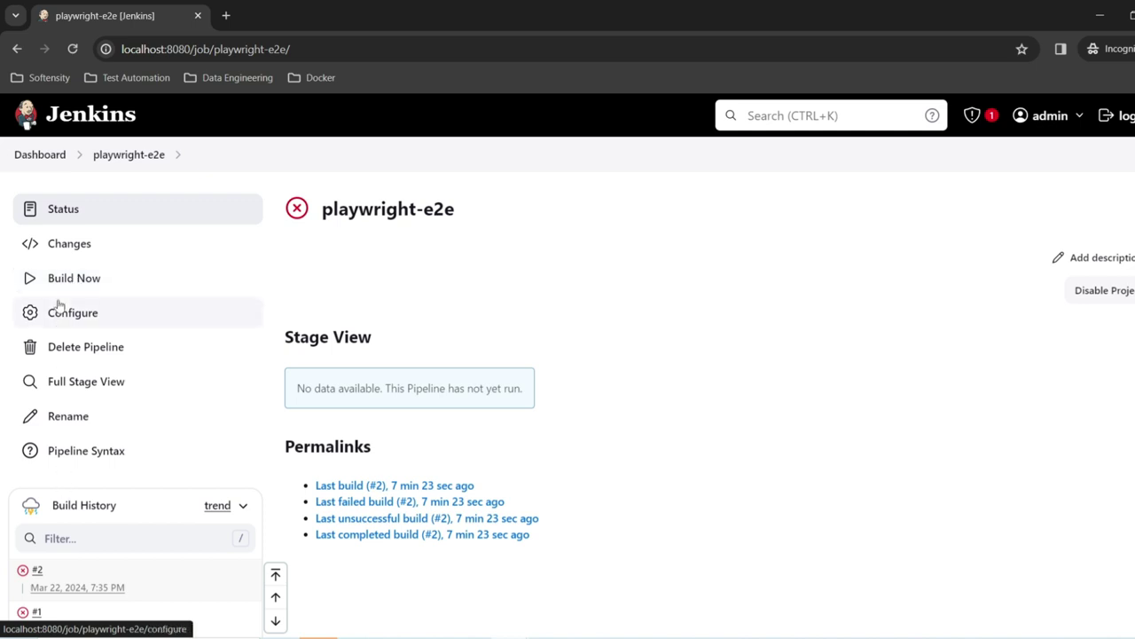
{"action": "left_click", "coordinate": [64, 291]}
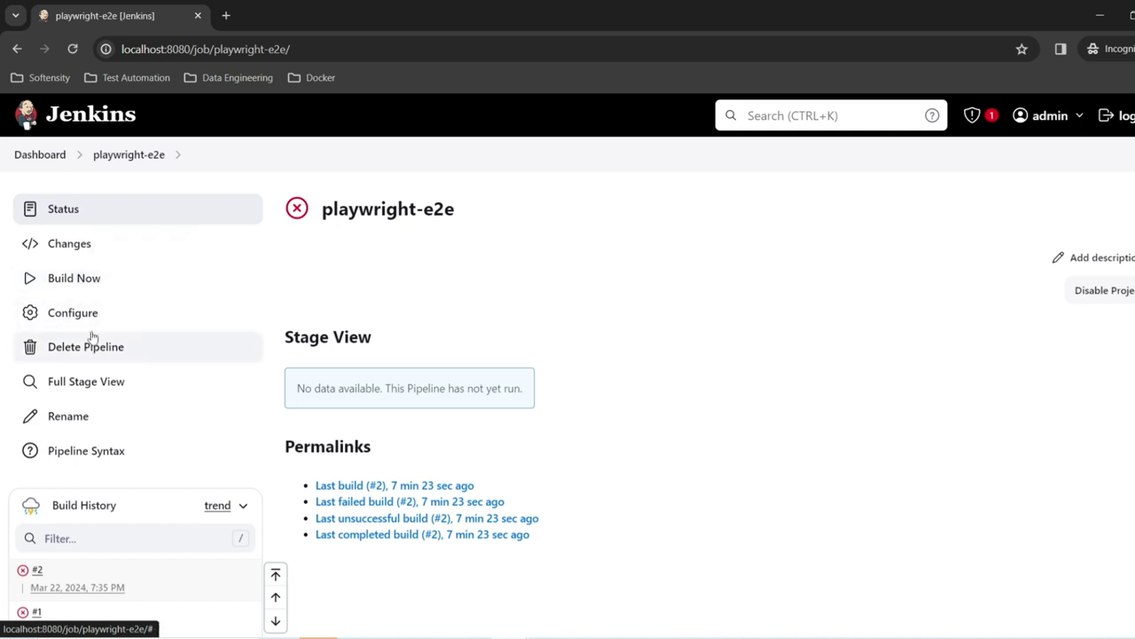
{"action": "left_click", "coordinate": [35, 568]}
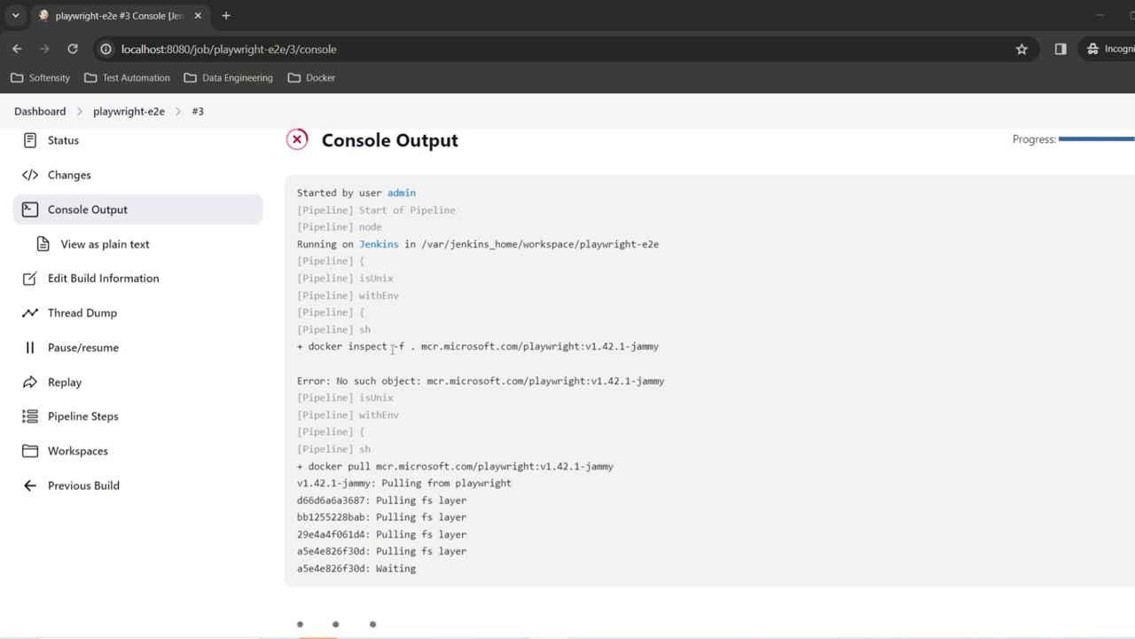
Step: Read build #3's log: Playwright image pulled, npm ci fails on missing package-lock.json
{"action": "scroll", "coordinate": [393, 348], "scroll_direction": "down", "scroll_amount": 1}
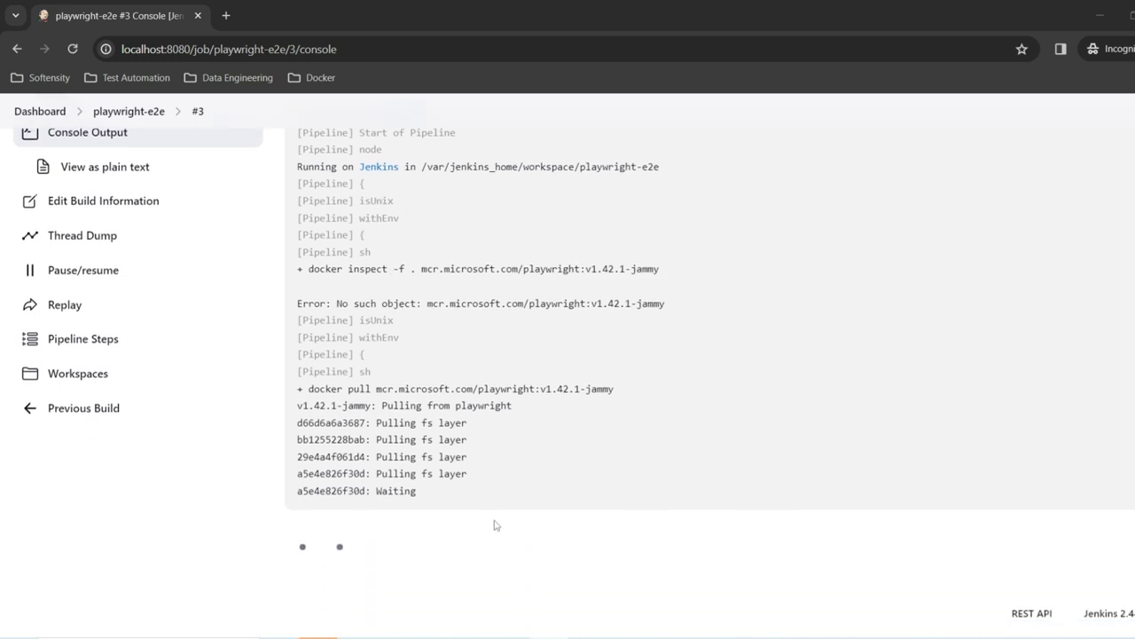
{"action": "left_click_drag", "start_coordinate": [302, 389], "coordinate": [618, 391]}
{"action": "scroll", "coordinate": [621, 395], "scroll_direction": "up", "scroll_amount": 2}
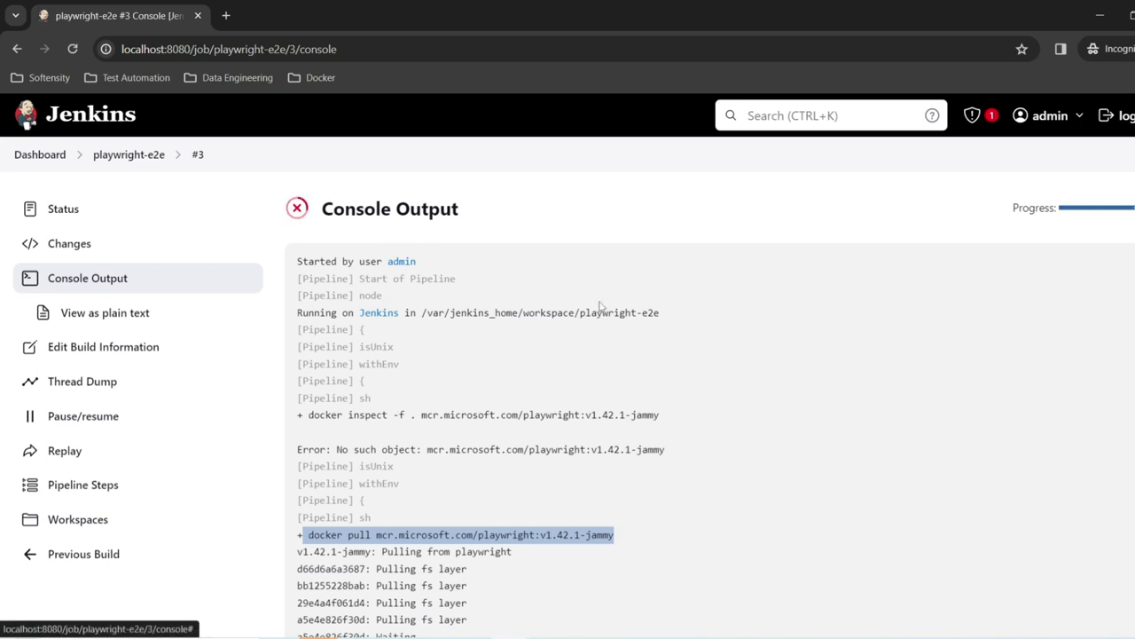
{"action": "scroll", "coordinate": [559, 357], "scroll_direction": "down", "scroll_amount": 1}
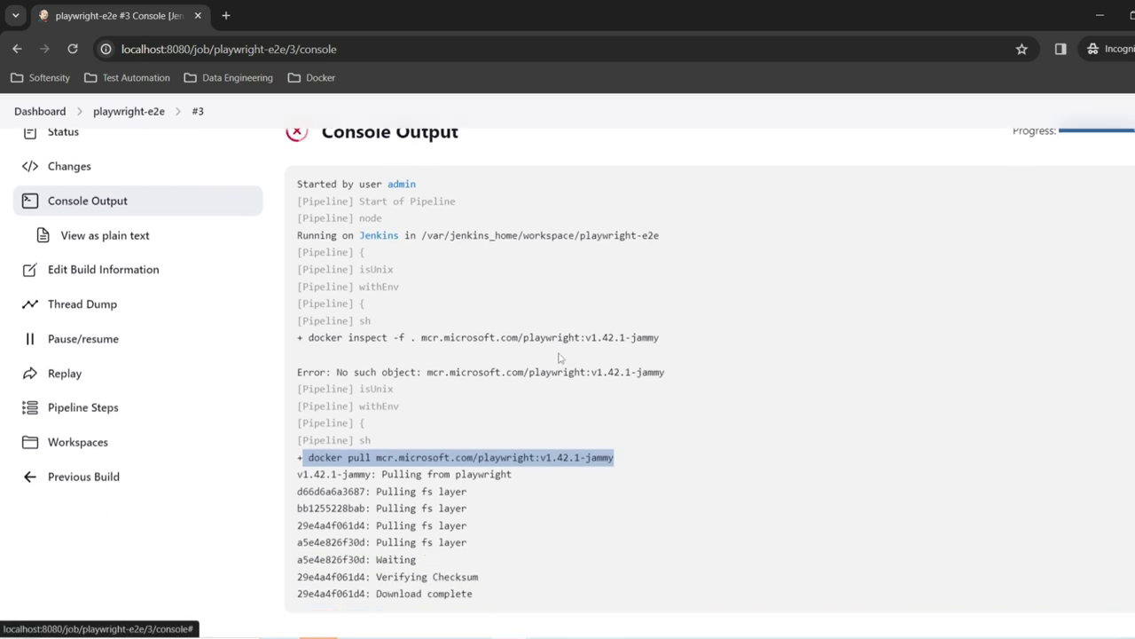
{"action": "double_click", "coordinate": [326, 338]}
{"action": "scroll", "coordinate": [661, 341], "scroll_direction": "down", "scroll_amount": 1}
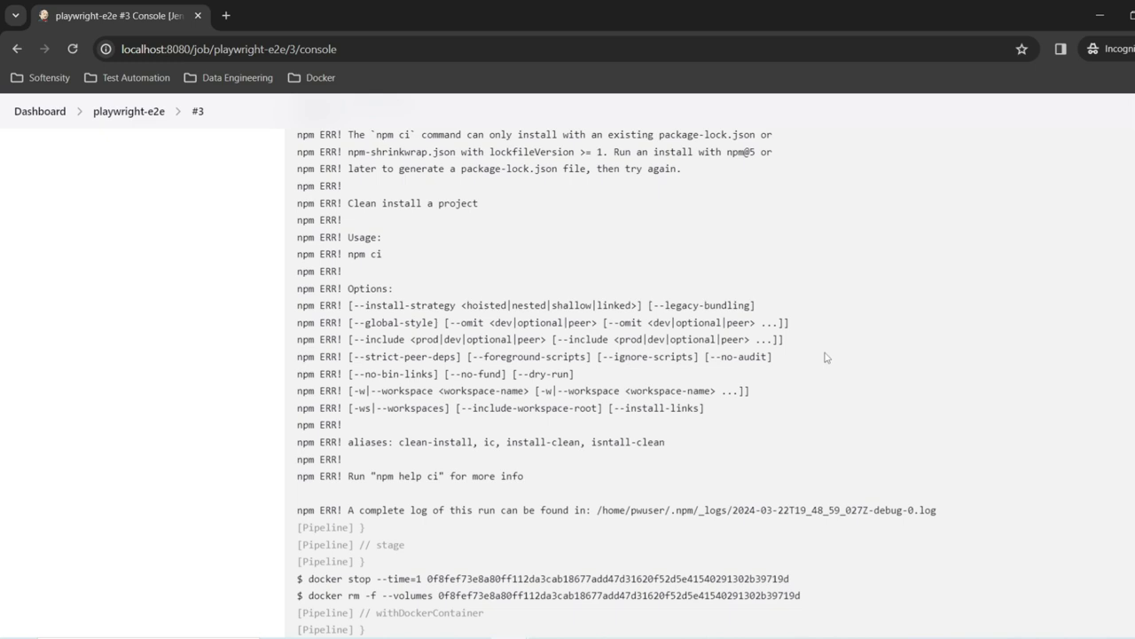
{"action": "scroll", "coordinate": [825, 357], "scroll_direction": "up", "scroll_amount": 15}
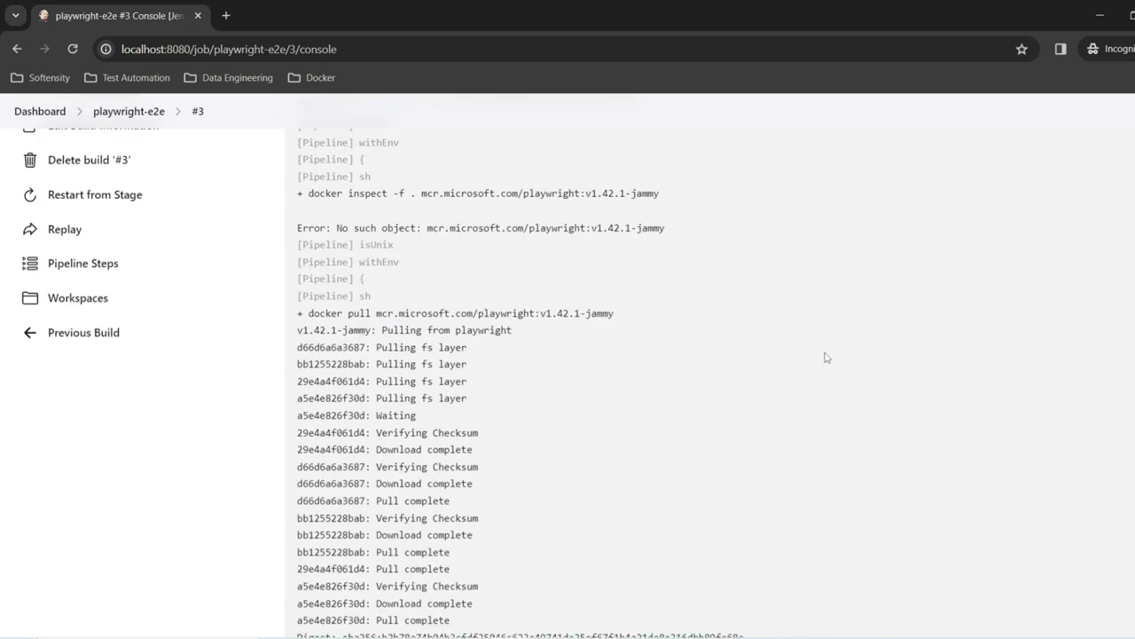
{"action": "left_click", "coordinate": [122, 158]}
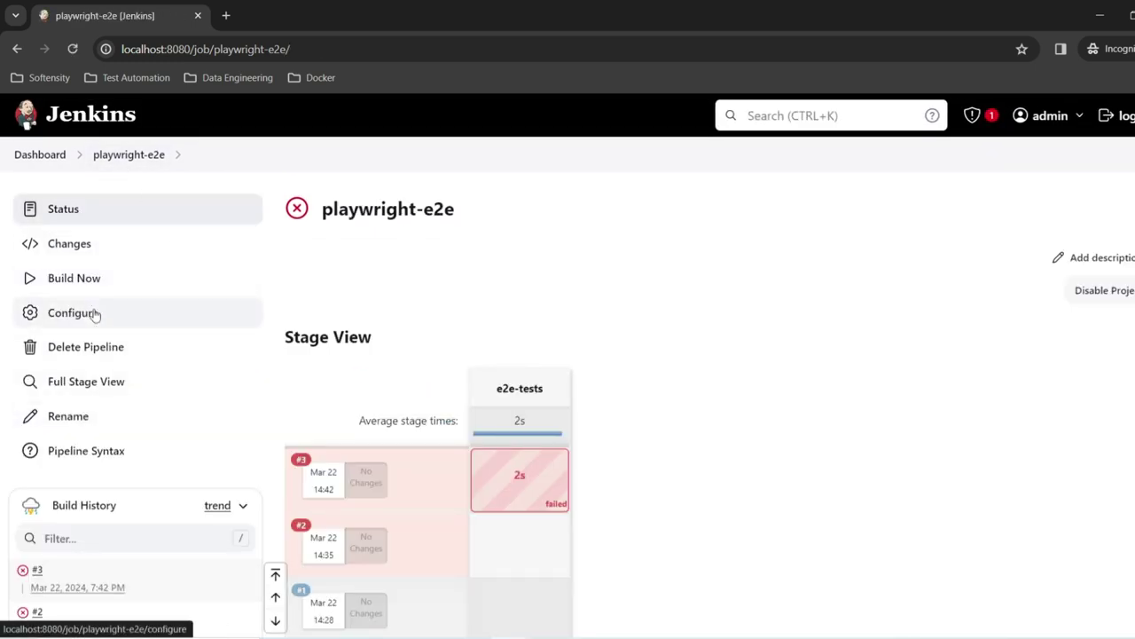
{"action": "left_click", "coordinate": [24, 573]}
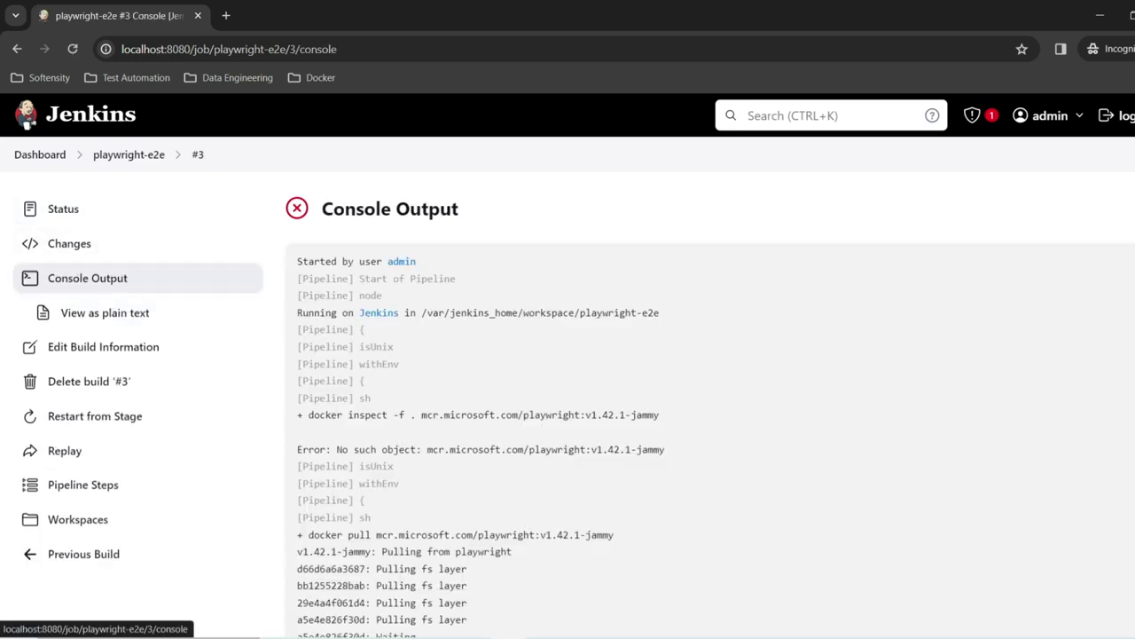
Step: In the playwright-e2e pipeline script, paste the git checkout line right after steps {
{"action": "left_click", "coordinate": [147, 156]}
{"action": "left_click", "coordinate": [95, 313]}
{"action": "scroll", "coordinate": [684, 435], "scroll_direction": "down", "scroll_amount": 10}
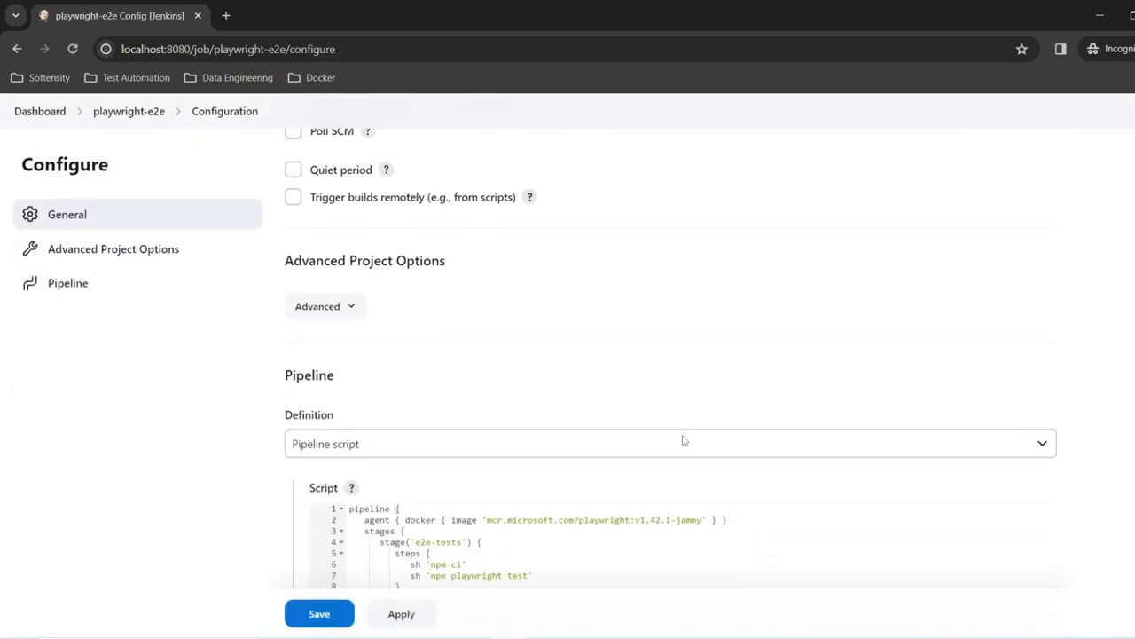
{"action": "left_click", "coordinate": [483, 270]}
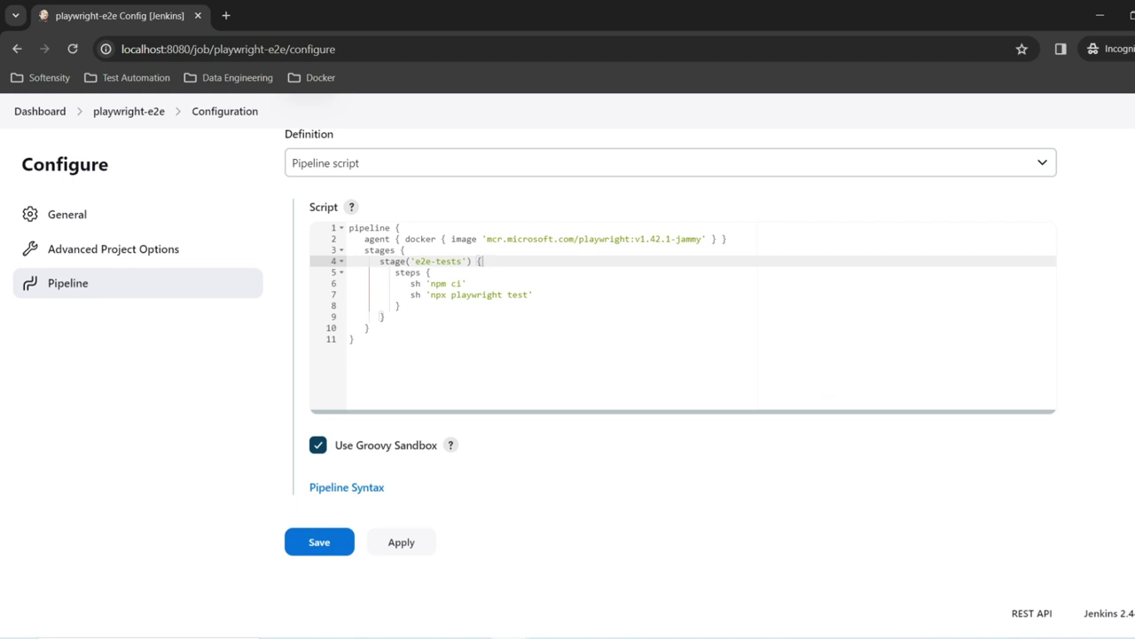
{"action": "left_click", "coordinate": [522, 281]}
{"action": "left_click", "coordinate": [516, 275]}
{"action": "key", "text": "Return"}
{"action": "key", "text": "ctrl+v"}
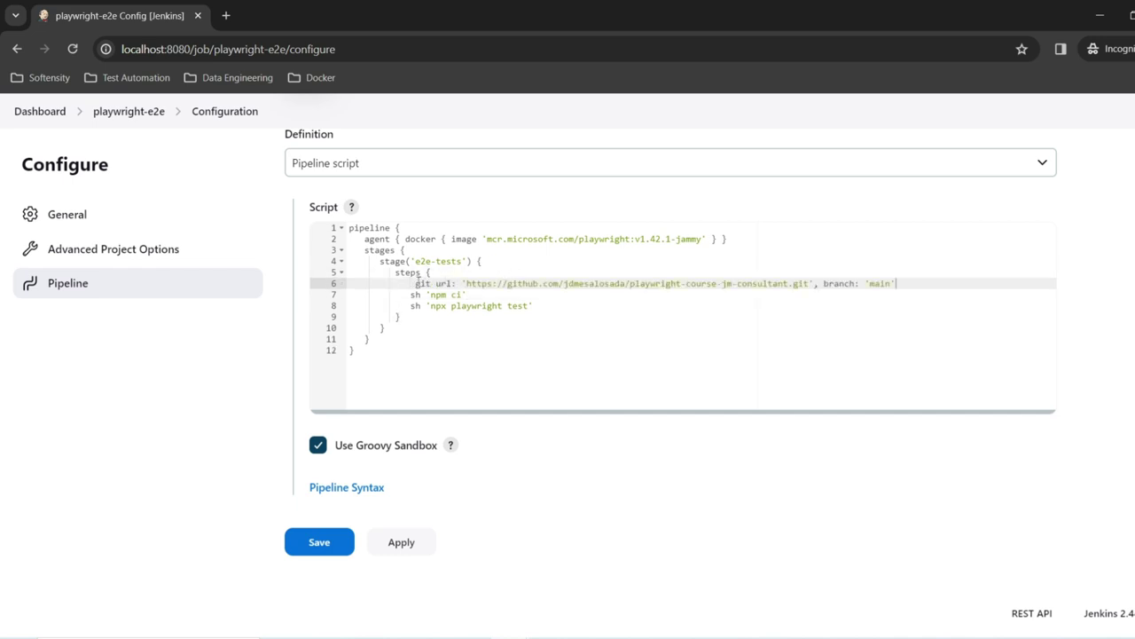
{"action": "key", "text": "BackSpace"}
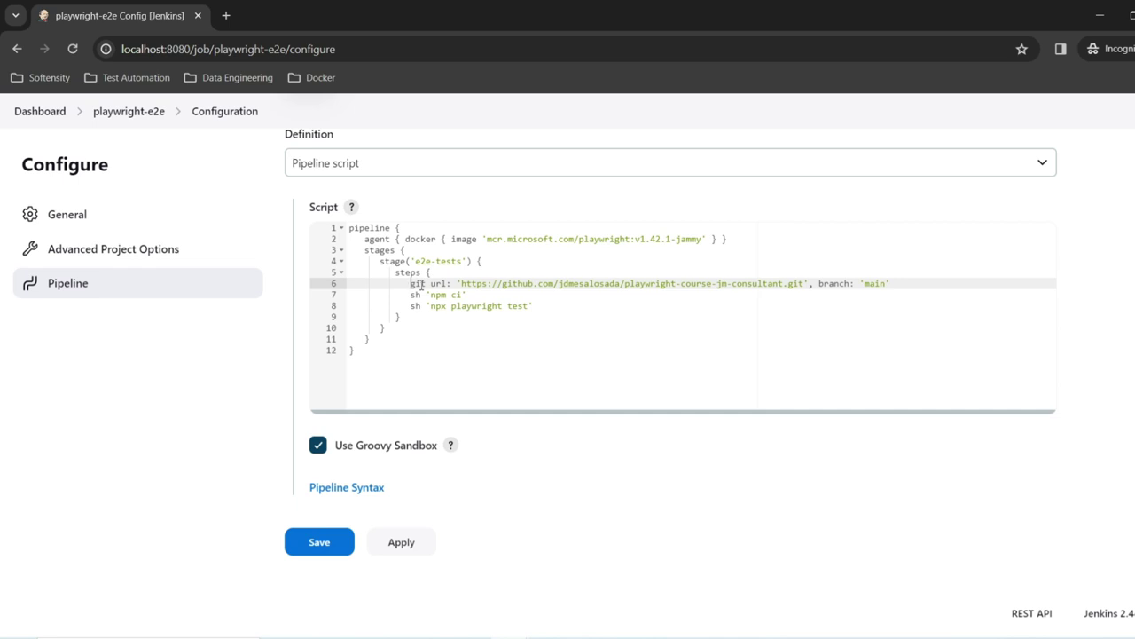
Step: Apply and save the updated pipeline, then start build #4
{"action": "double_click", "coordinate": [421, 284]}
{"action": "left_click", "coordinate": [427, 283]}
{"action": "left_click", "coordinate": [397, 549]}
{"action": "left_click", "coordinate": [337, 548]}
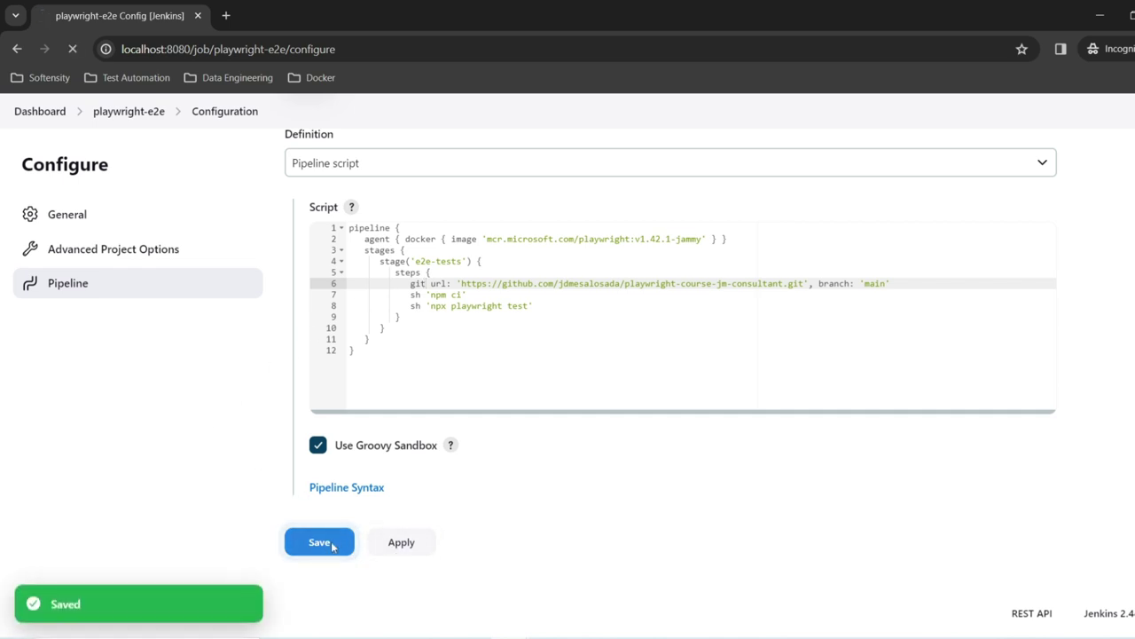
{"action": "left_click", "coordinate": [80, 282]}
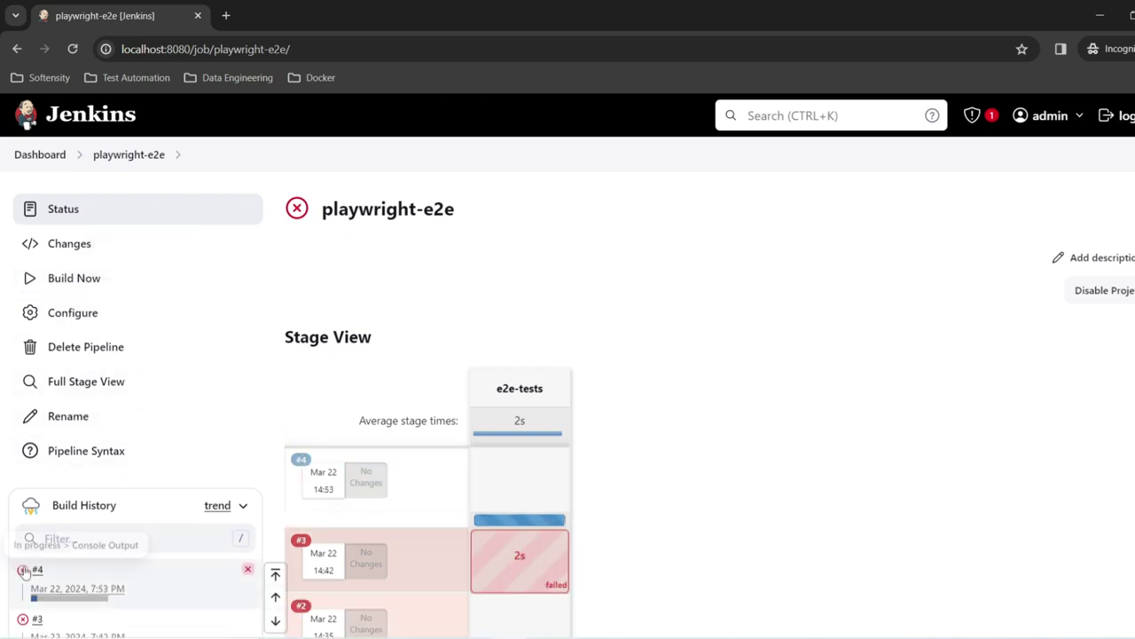
Step: Highlight 'Running 3 tests using 1 worker' in build #4's console, then switch to Docker Desktop
{"action": "left_click", "coordinate": [24, 571]}
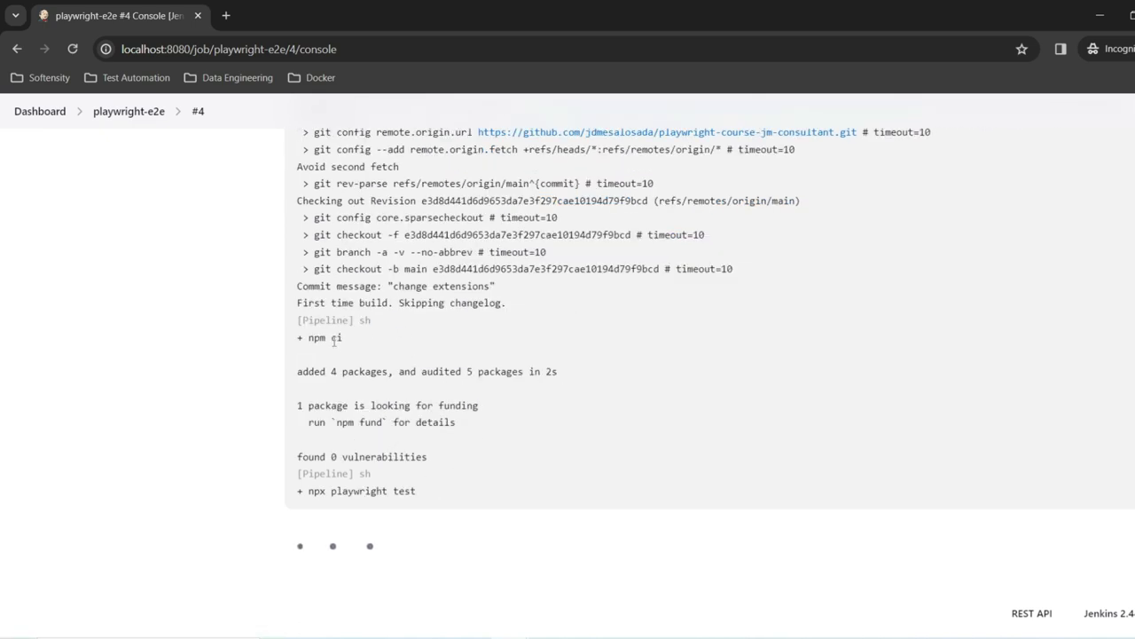
{"action": "left_click_drag", "start_coordinate": [467, 490], "coordinate": [295, 491]}
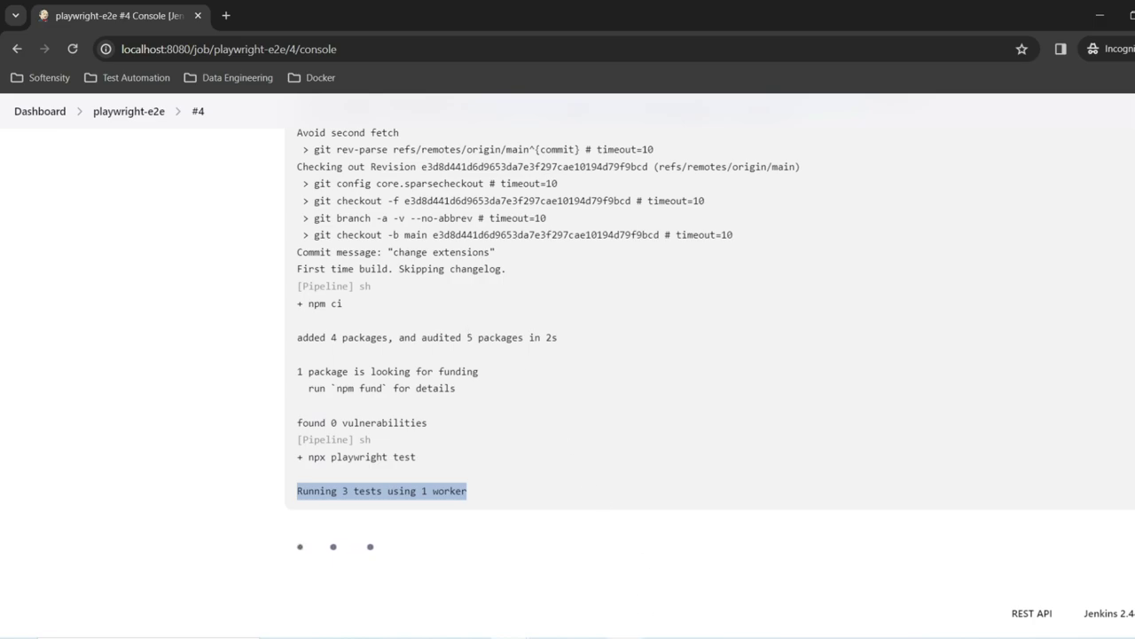
{"action": "key", "text": "alt+Tab"}
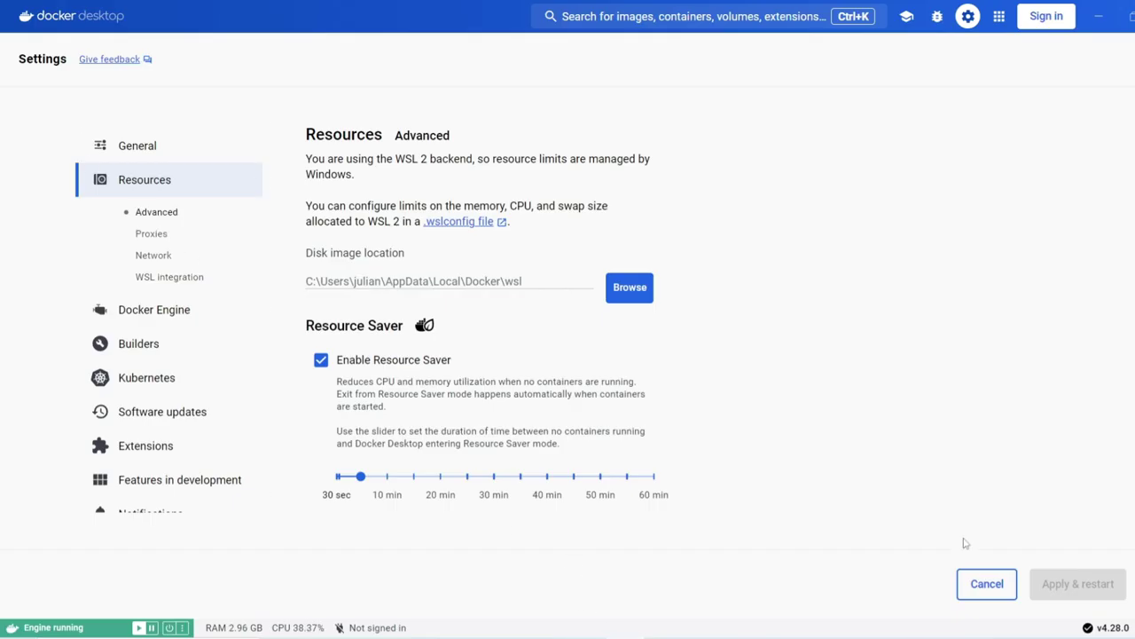
Step: Cancel Docker Desktop settings and check the Containers and Images lists for jenkins
{"action": "left_click", "coordinate": [990, 584]}
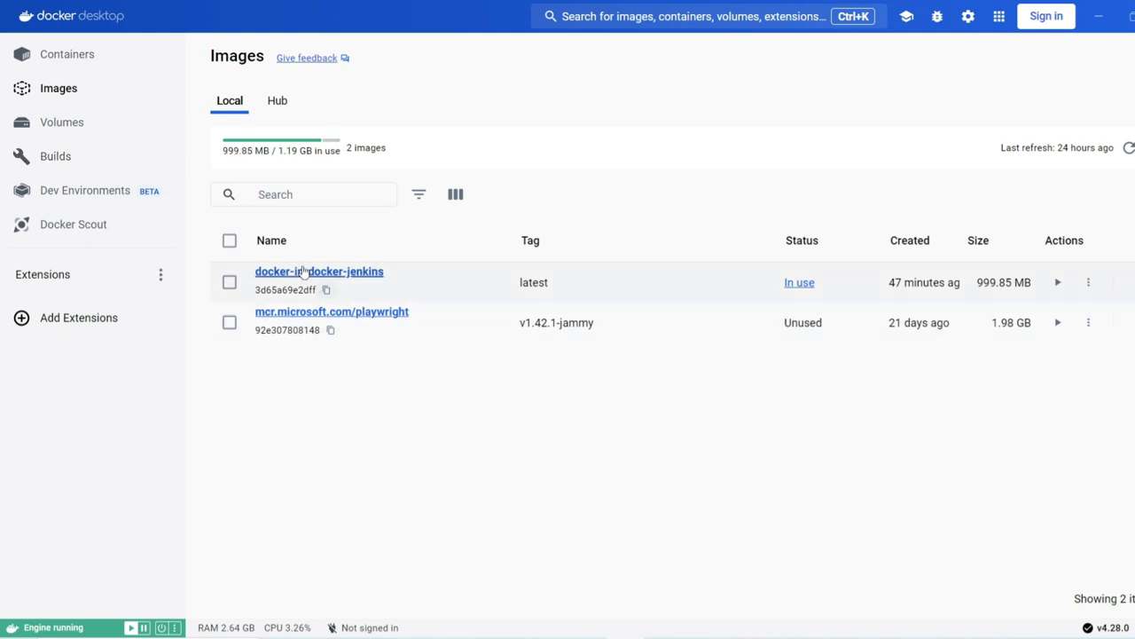
{"action": "left_click", "coordinate": [58, 57]}
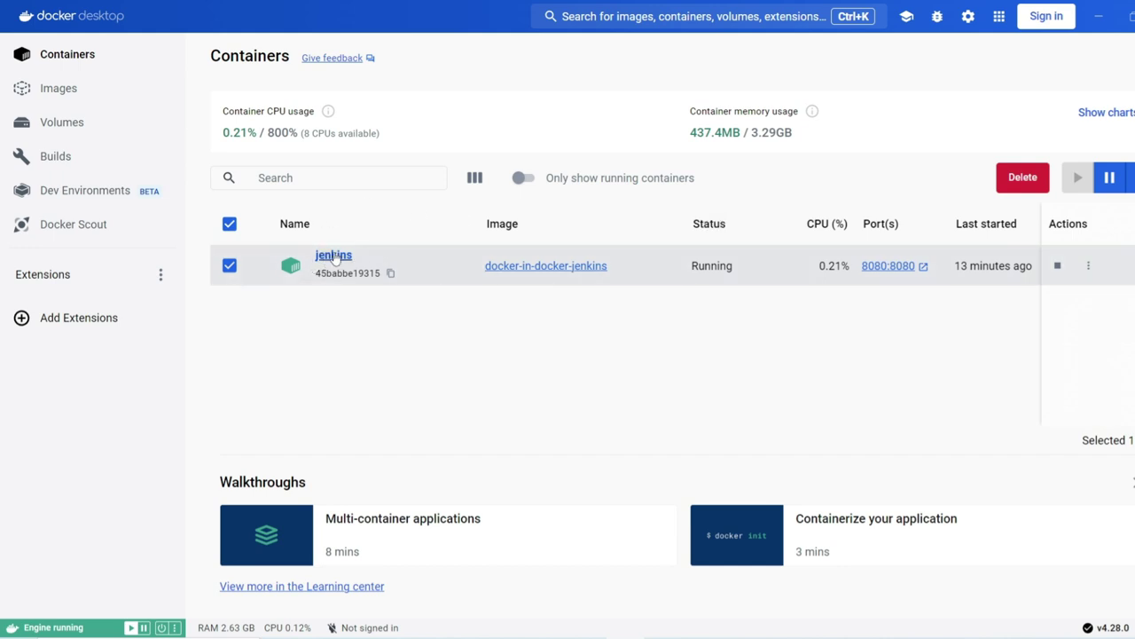
{"action": "left_click", "coordinate": [111, 98]}
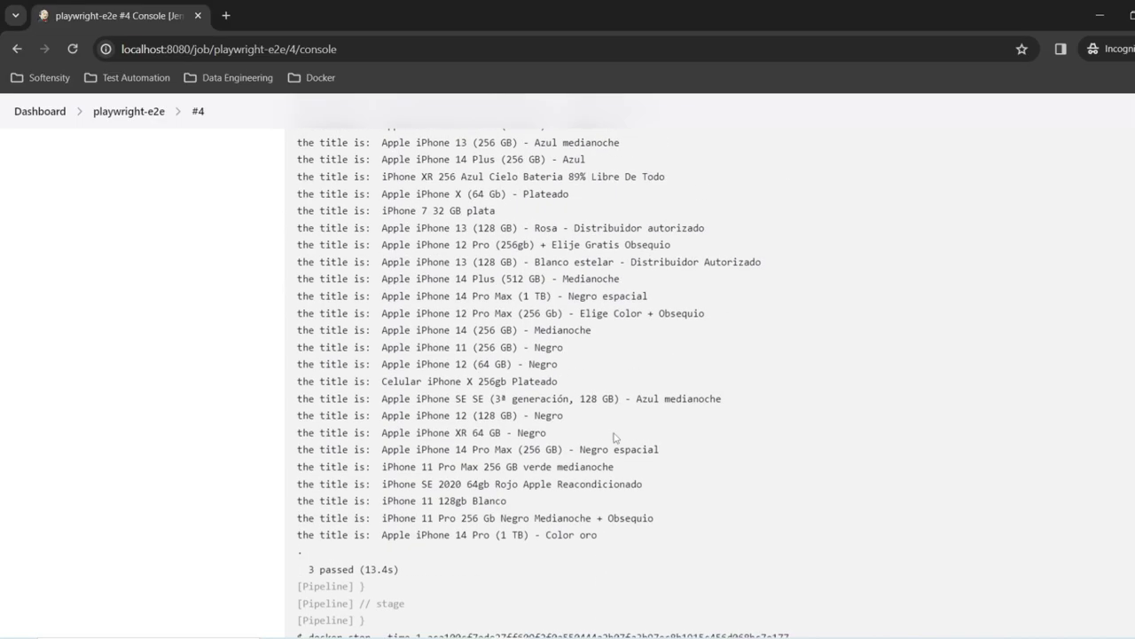
Step: Review build #4's finished log: 3 passed in 13.4s, Finished: SUCCESS
{"action": "scroll", "coordinate": [615, 437], "scroll_direction": "up", "scroll_amount": 15}
{"action": "scroll", "coordinate": [704, 420], "scroll_direction": "down", "scroll_amount": 5}
{"action": "triple_click", "coordinate": [705, 420]}
{"action": "scroll", "coordinate": [474, 363], "scroll_direction": "down", "scroll_amount": 2}
{"action": "scroll", "coordinate": [474, 362], "scroll_direction": "up", "scroll_amount": 2}
{"action": "scroll", "coordinate": [456, 353], "scroll_direction": "down", "scroll_amount": 12}
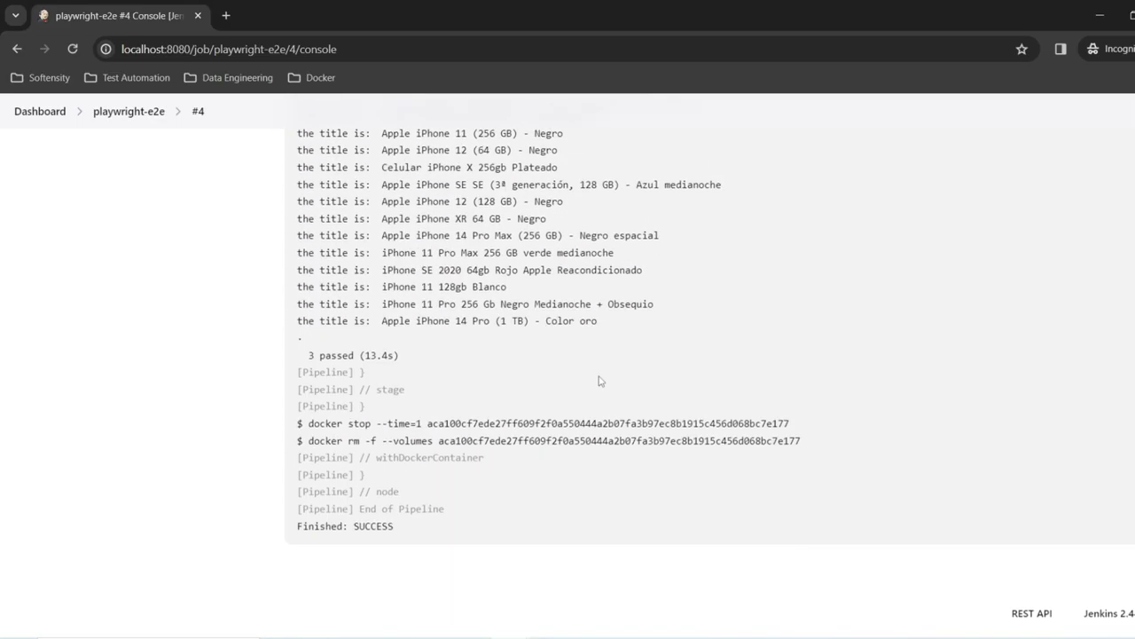
Step: Open build #4's console output from the playwright-e2e job page and scroll through it
{"action": "scroll", "coordinate": [599, 380], "scroll_direction": "up", "scroll_amount": 20}
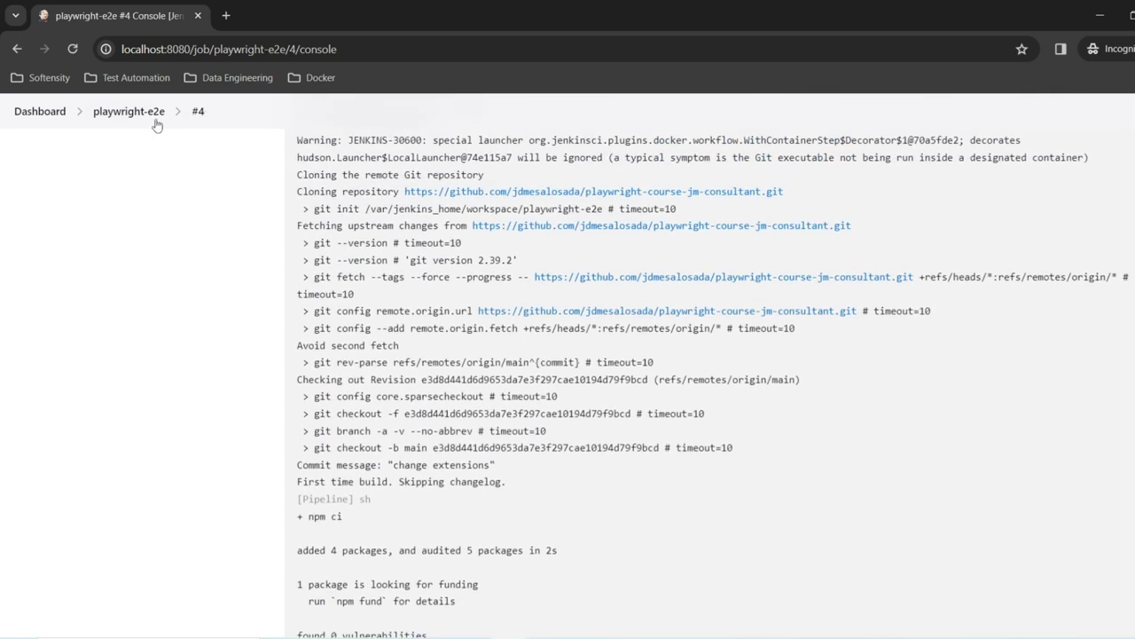
{"action": "left_click", "coordinate": [147, 118]}
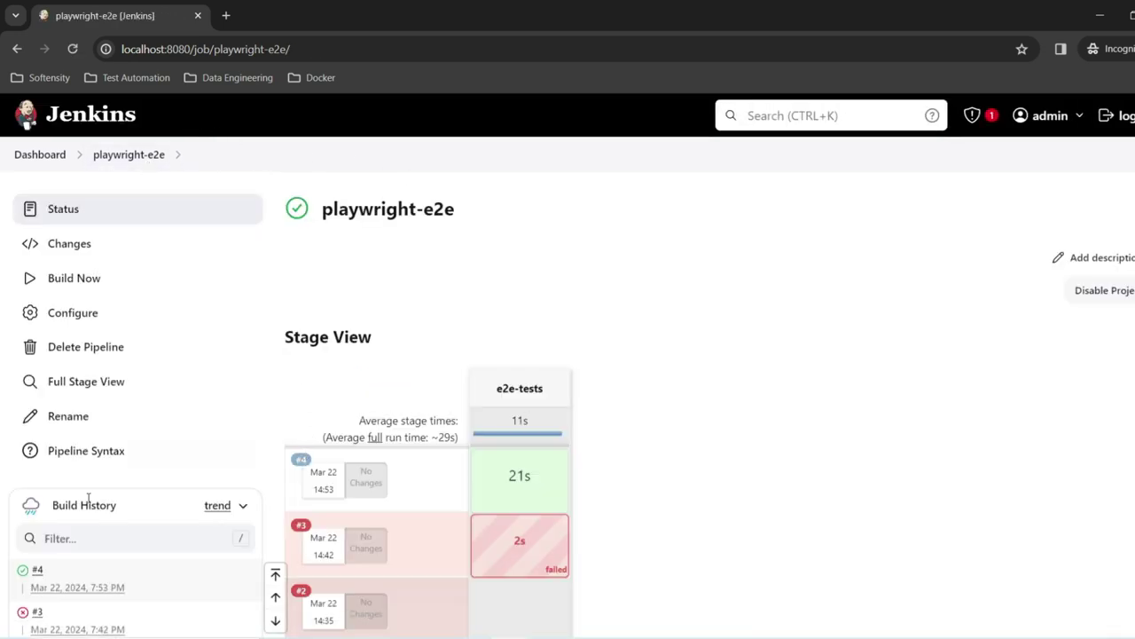
{"action": "left_click", "coordinate": [22, 573]}
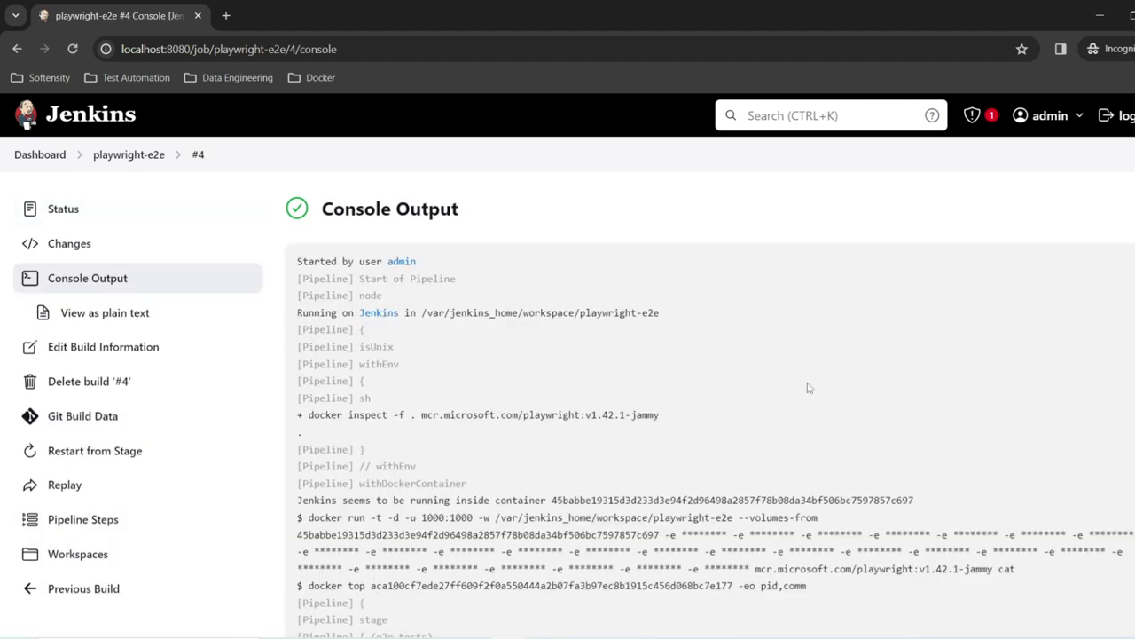
{"action": "scroll", "coordinate": [930, 413], "scroll_direction": "down", "scroll_amount": 15}
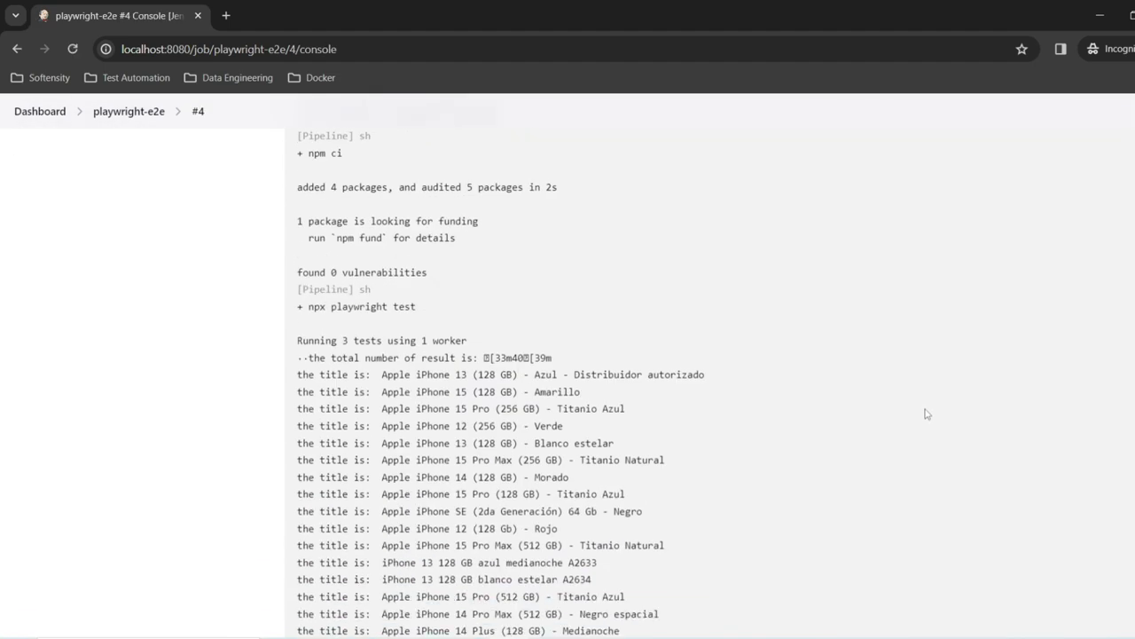
{"action": "scroll", "coordinate": [925, 413], "scroll_direction": "down", "scroll_amount": 5}
{"action": "scroll", "coordinate": [925, 414], "scroll_direction": "up", "scroll_amount": 10}
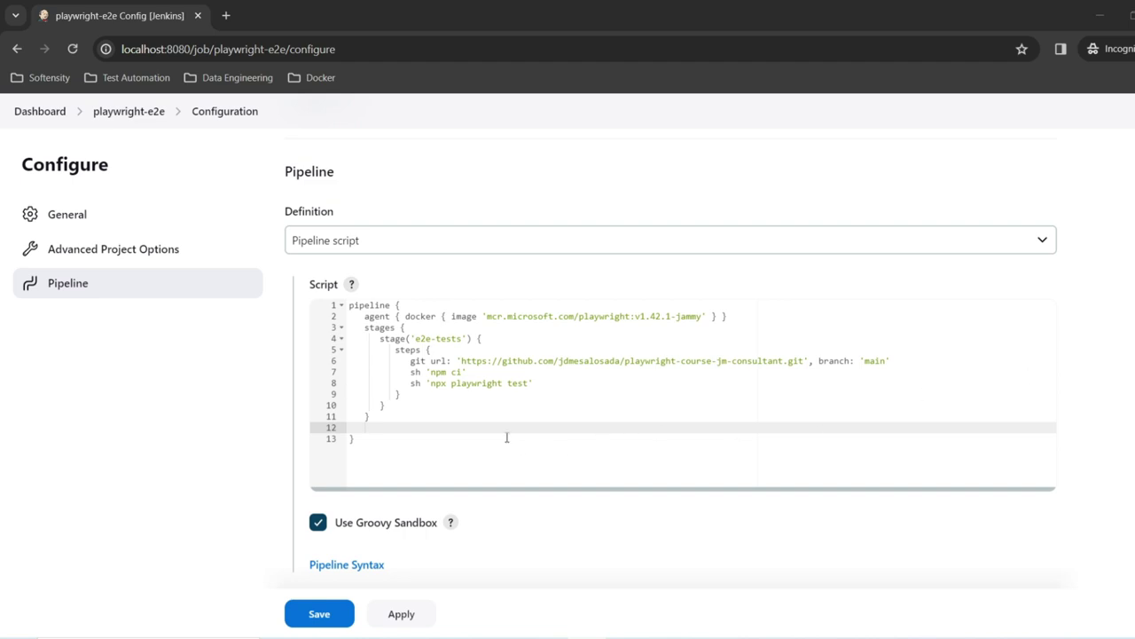
Step: Paste a post always publishHTML block after the stages block's closing brace
{"action": "left_click", "coordinate": [494, 414]}
{"action": "key", "text": "Return"}
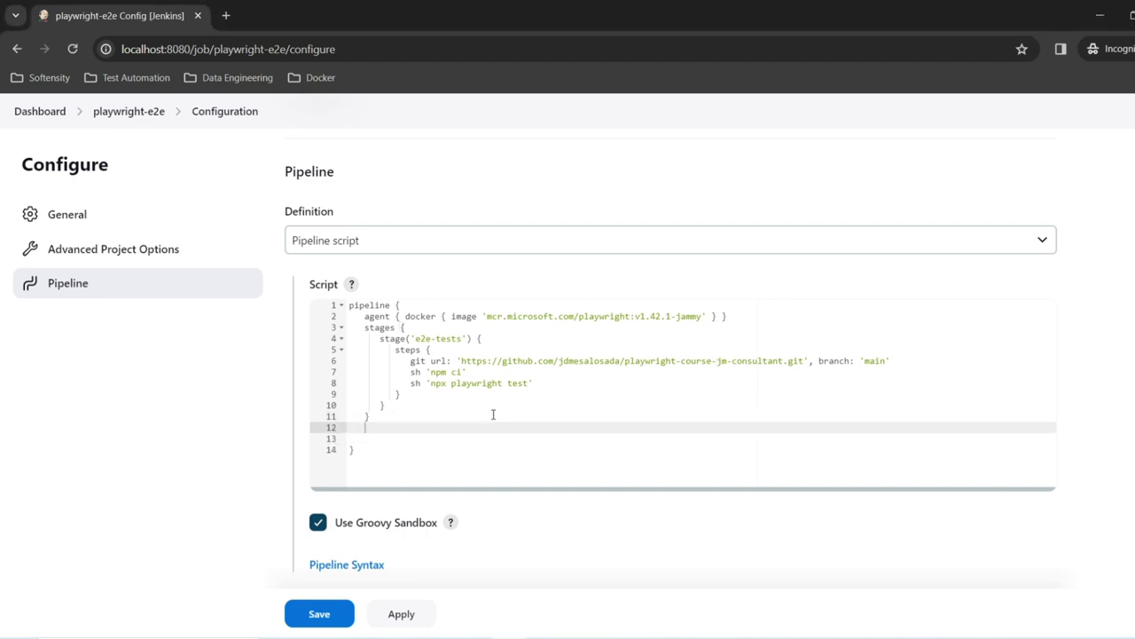
{"action": "key", "text": "ctrl+v"}
{"action": "scroll", "coordinate": [463, 375], "scroll_direction": "up", "scroll_amount": 1}
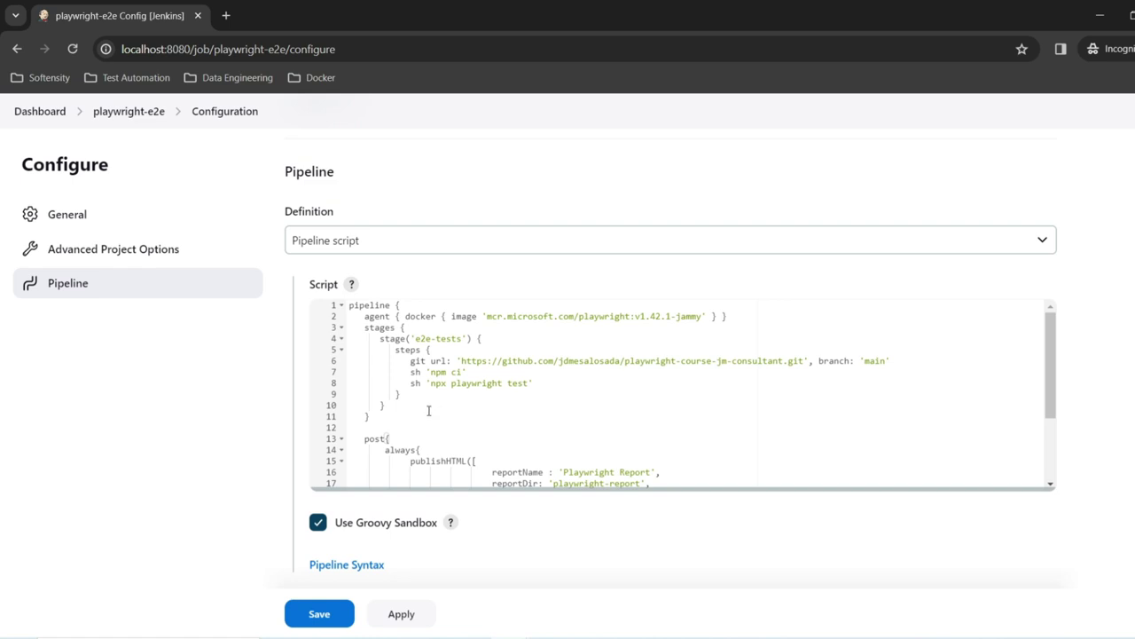
{"action": "scroll", "coordinate": [428, 411], "scroll_direction": "down", "scroll_amount": 1}
{"action": "double_click", "coordinate": [400, 402]}
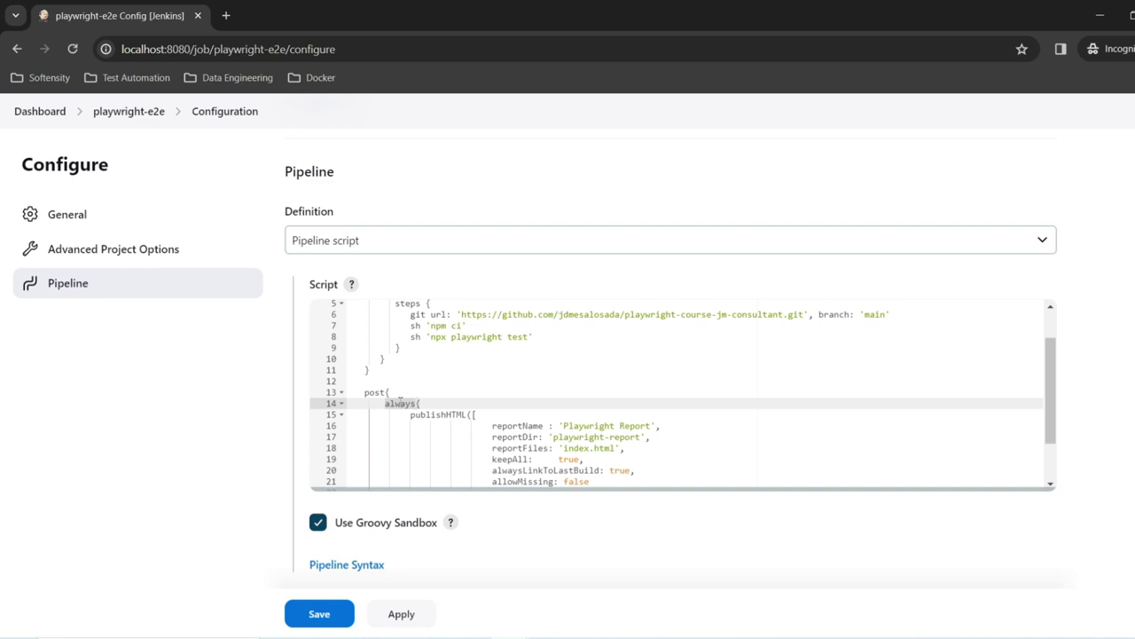
Step: Walk through the post, always, publishHTML, reportName and reportDir lines, checking the report folder in VS Code
{"action": "left_click", "coordinate": [447, 414]}
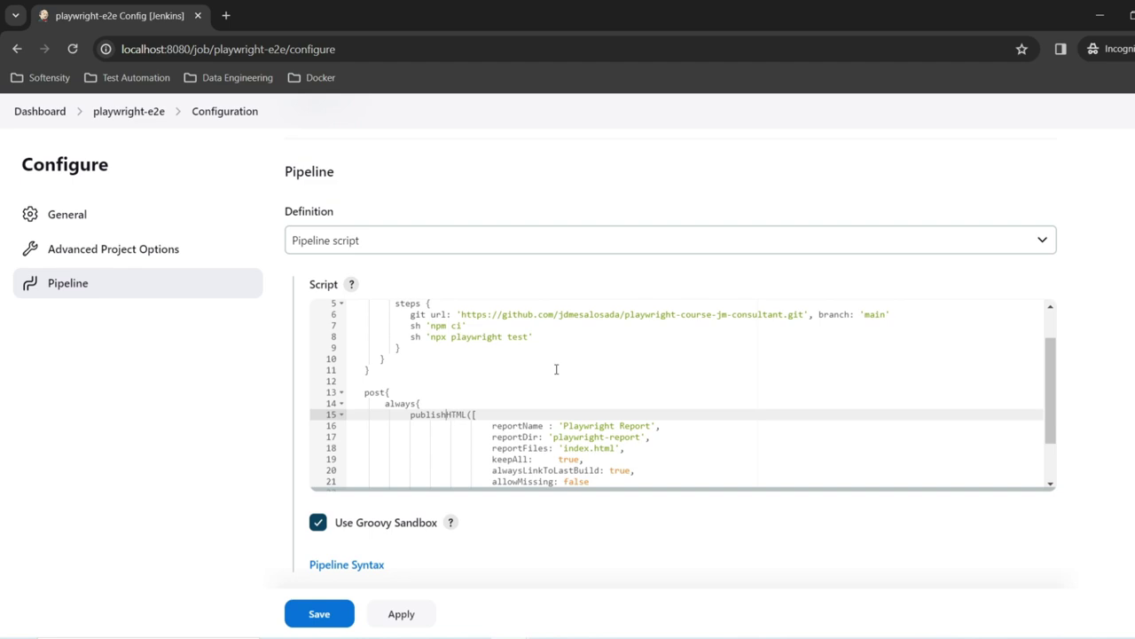
{"action": "scroll", "coordinate": [485, 357], "scroll_direction": "down", "scroll_amount": 2}
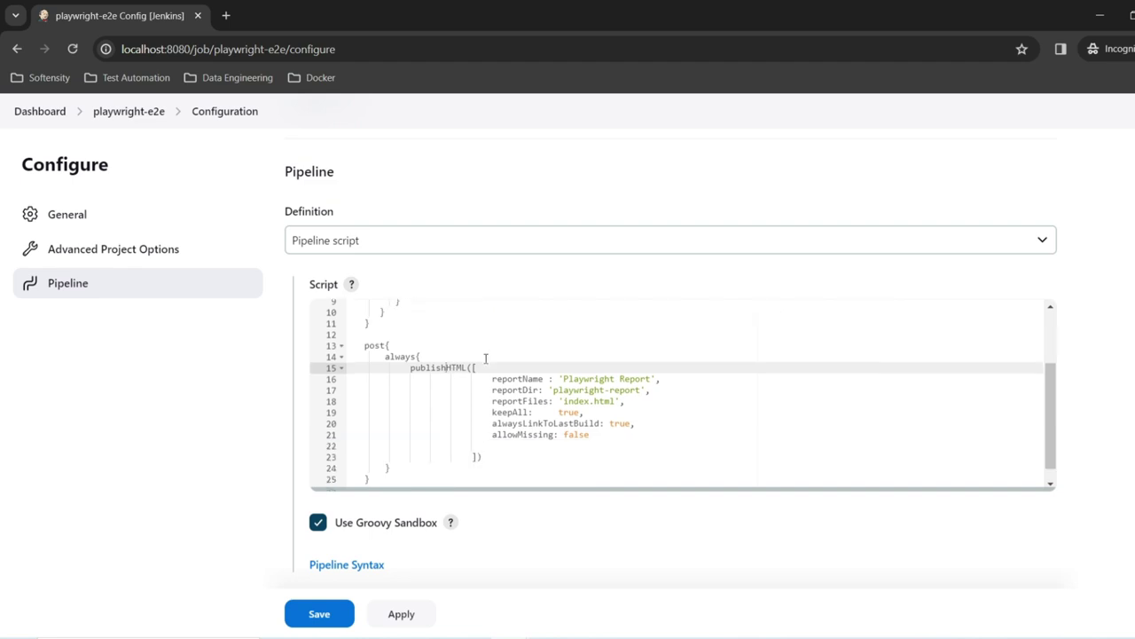
{"action": "double_click", "coordinate": [377, 347]}
{"action": "double_click", "coordinate": [388, 357]}
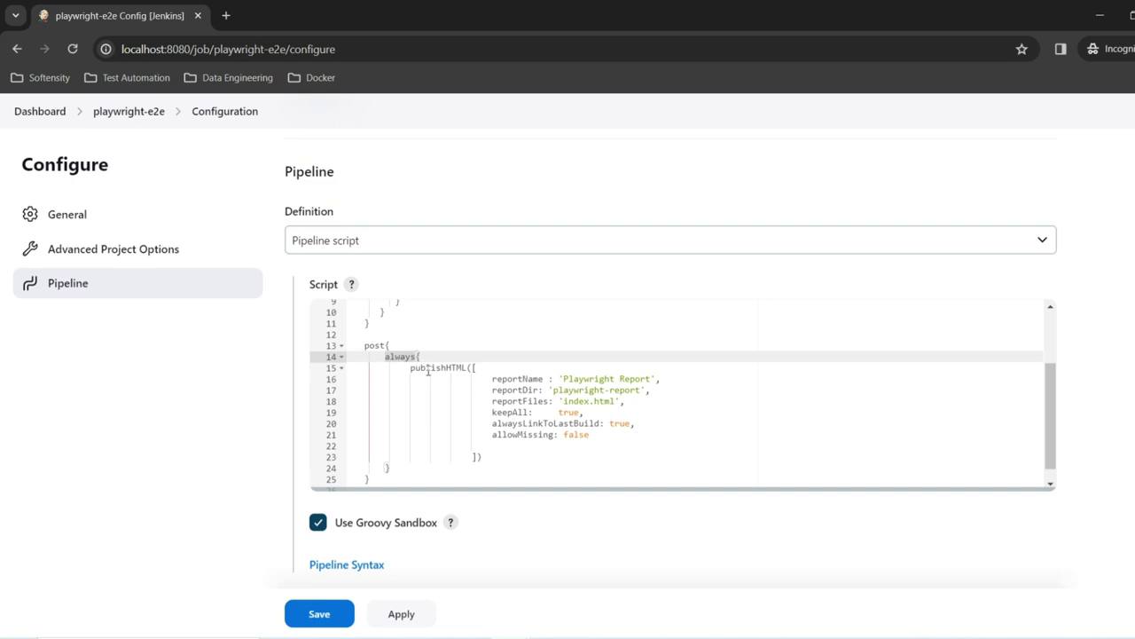
{"action": "double_click", "coordinate": [428, 368]}
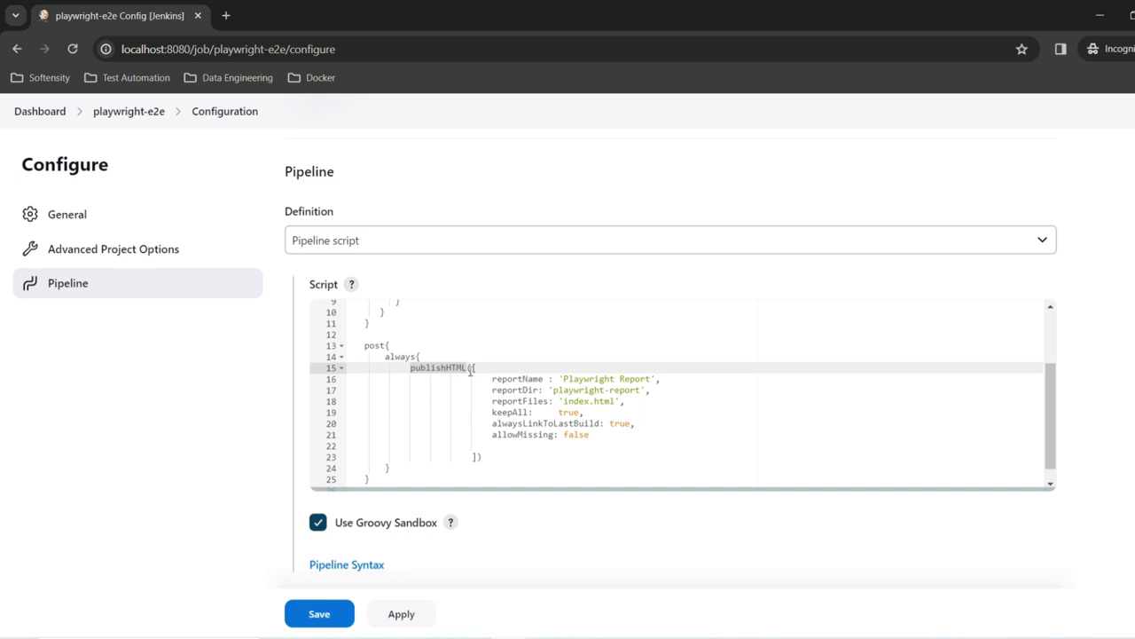
{"action": "left_click_drag", "start_coordinate": [658, 378], "coordinate": [511, 381]}
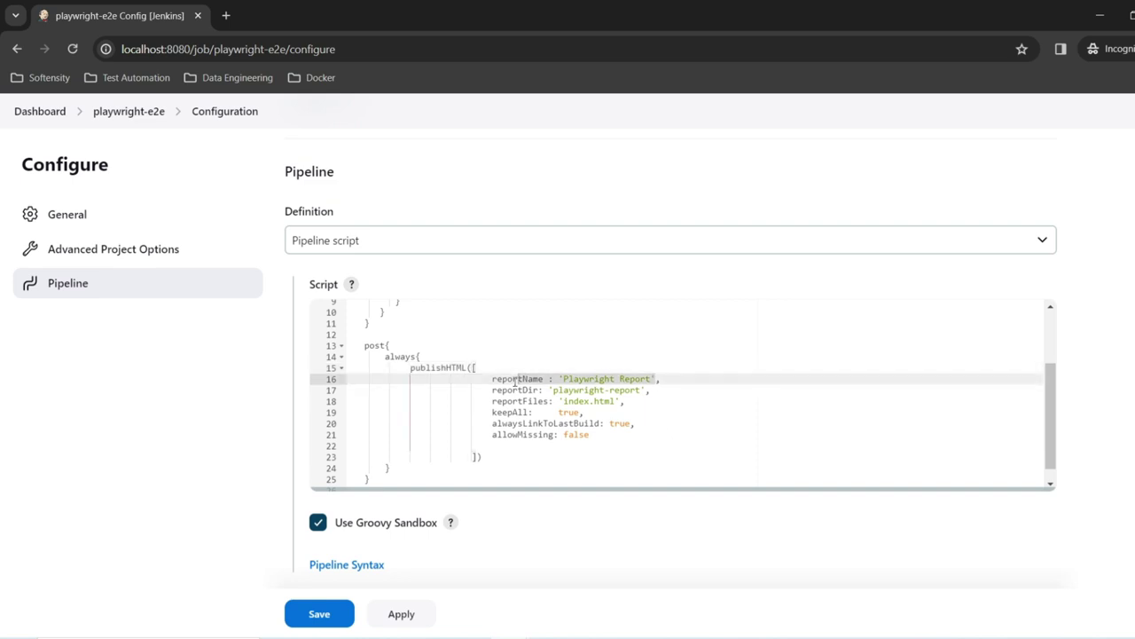
{"action": "triple_click", "coordinate": [583, 390]}
{"action": "key", "text": "alt+Tab"}
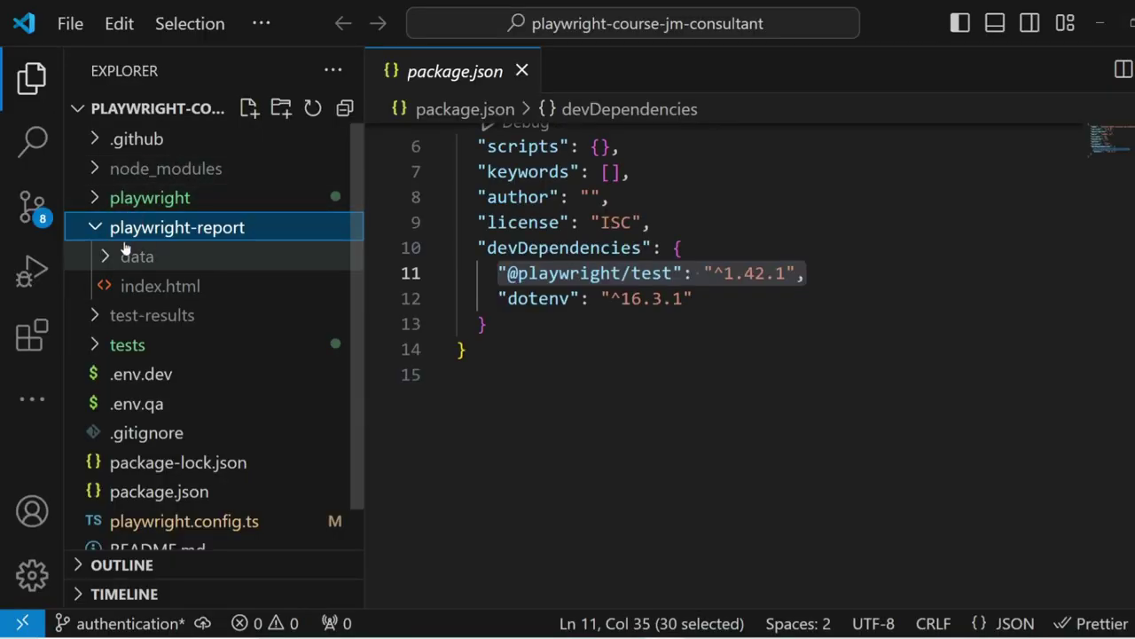
{"action": "left_click", "coordinate": [1099, 21]}
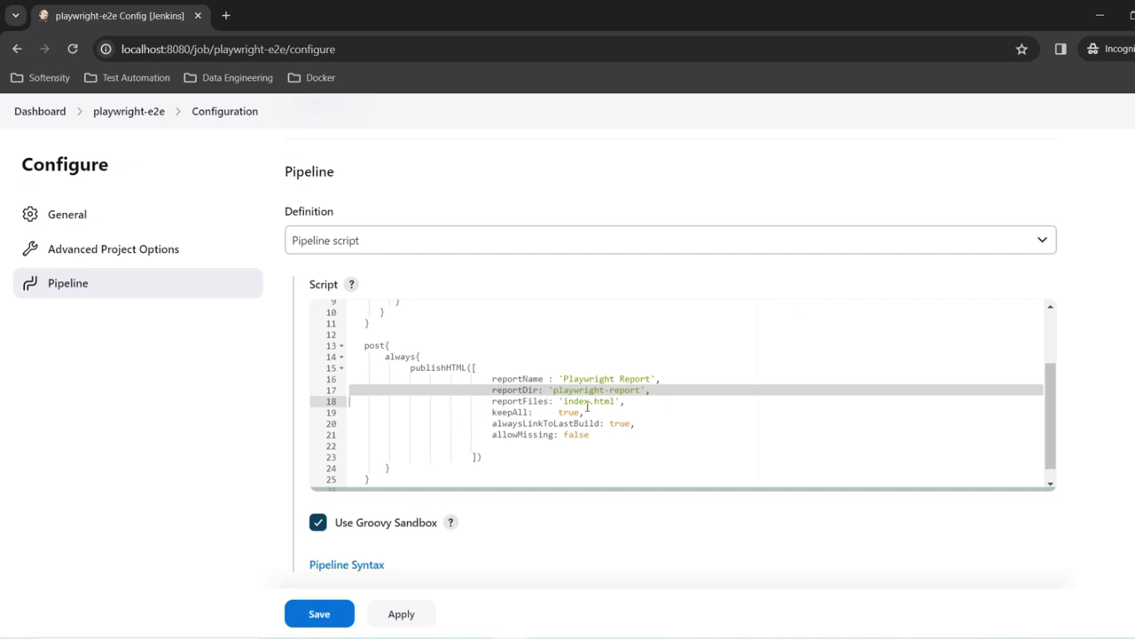
Step: Delete empty line 22 from the publishHTML block, then apply and save the configuration
{"action": "left_click", "coordinate": [532, 444]}
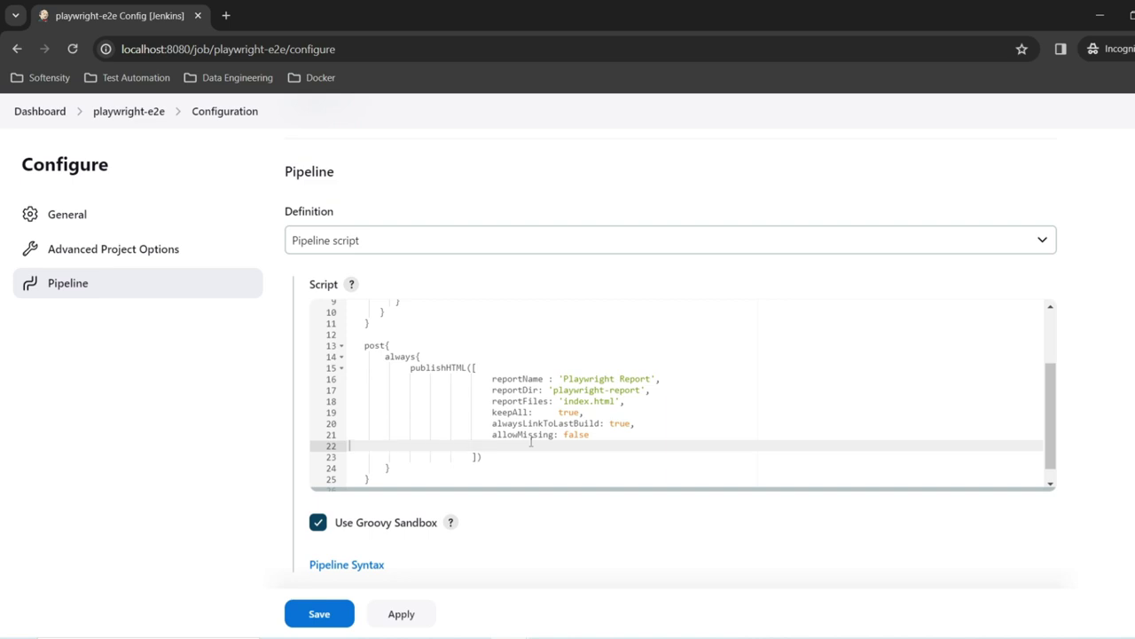
{"action": "key", "text": "BackSpace"}
{"action": "left_click", "coordinate": [408, 614]}
{"action": "left_click", "coordinate": [319, 614]}
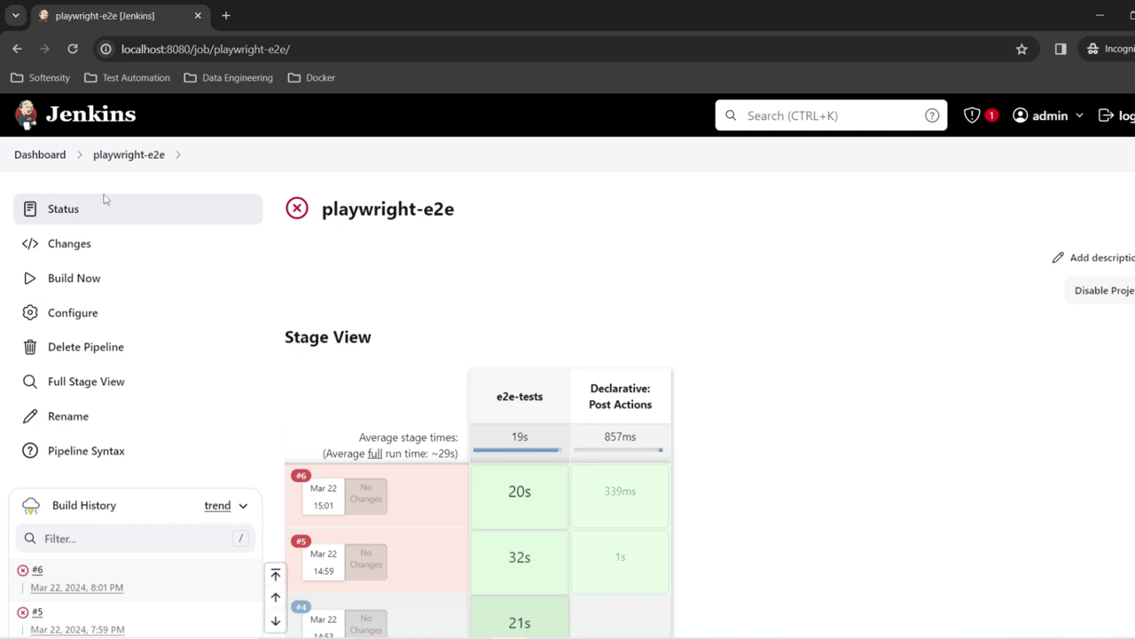
Step: Search Available plugins for 'html' and install the HTML Publisher plugin
{"action": "left_click", "coordinate": [55, 158]}
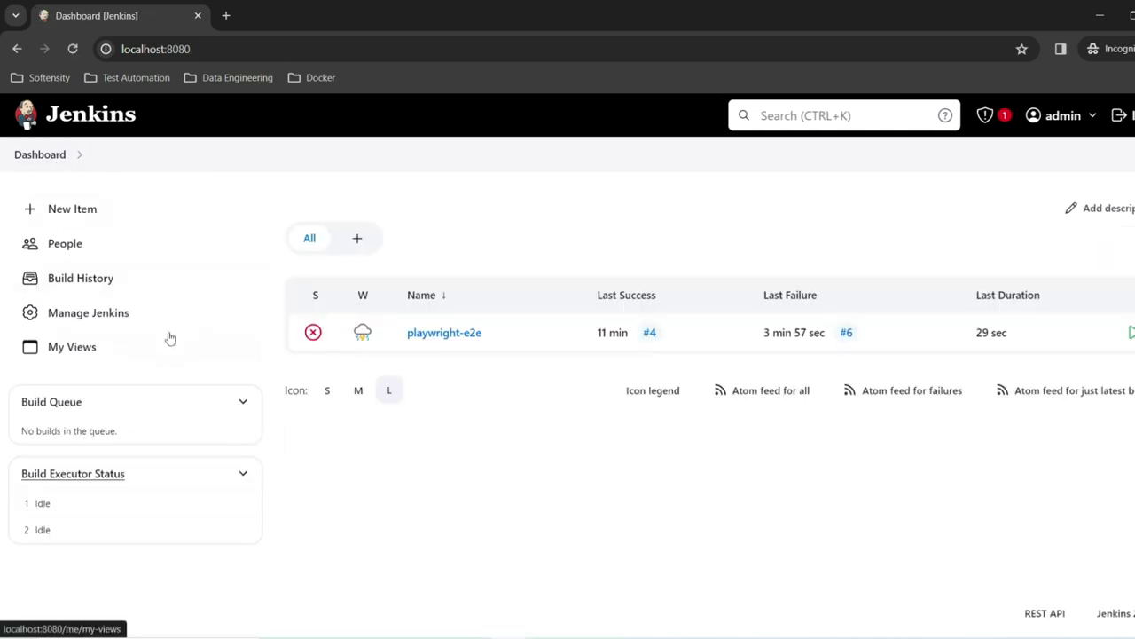
{"action": "left_click", "coordinate": [122, 321]}
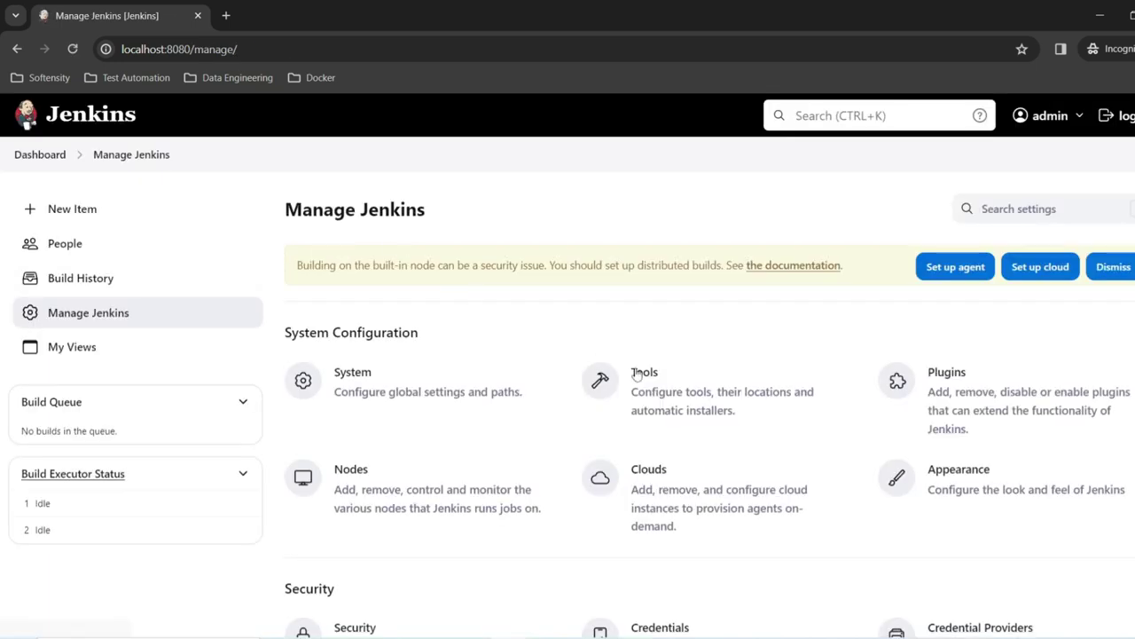
{"action": "left_click", "coordinate": [916, 371]}
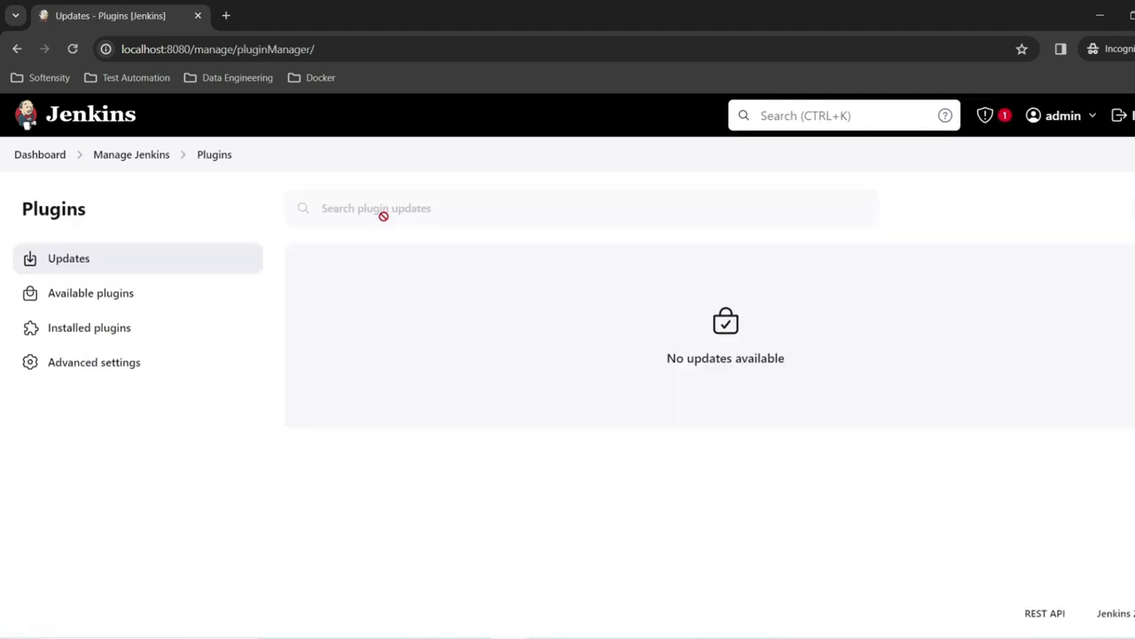
{"action": "left_click", "coordinate": [90, 297]}
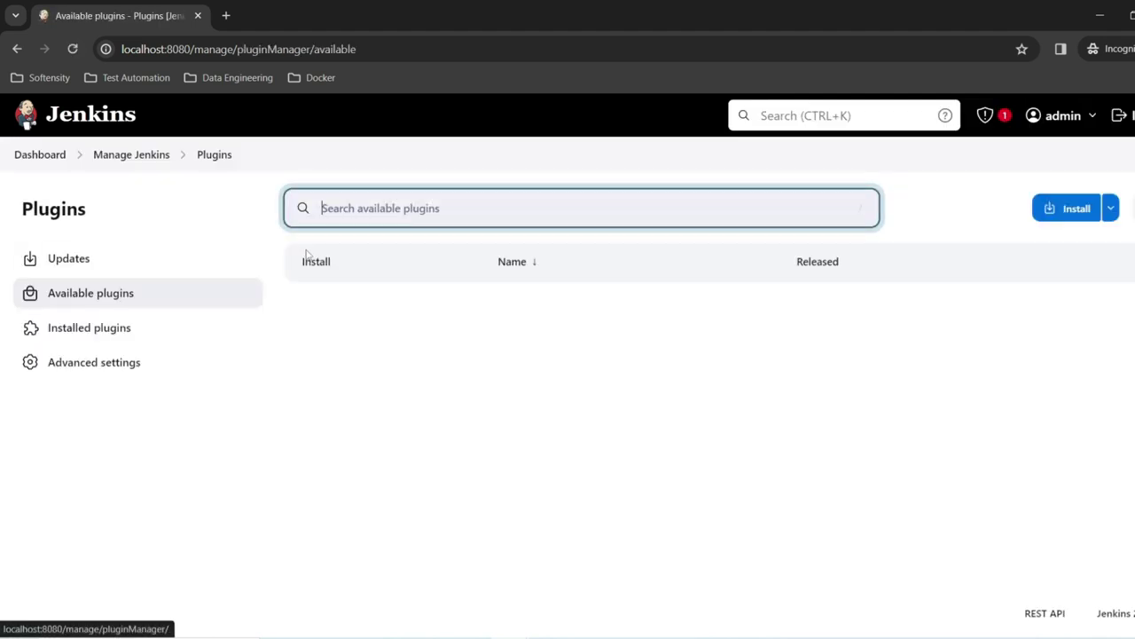
{"action": "type", "text": "html"}
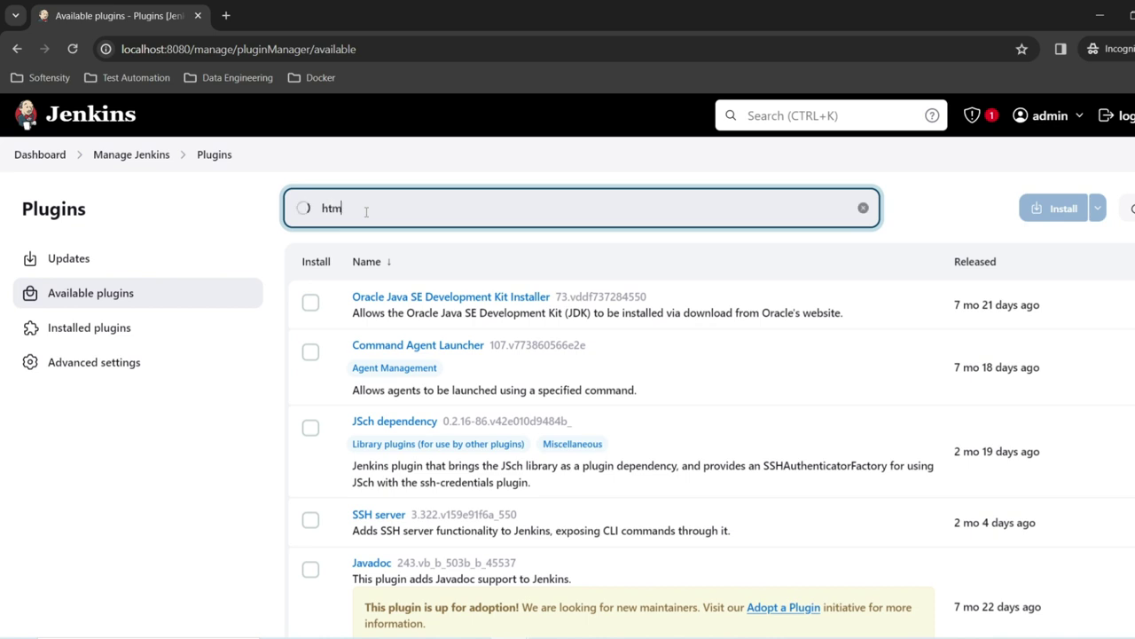
{"action": "scroll", "coordinate": [633, 335], "scroll_direction": "down", "scroll_amount": 1}
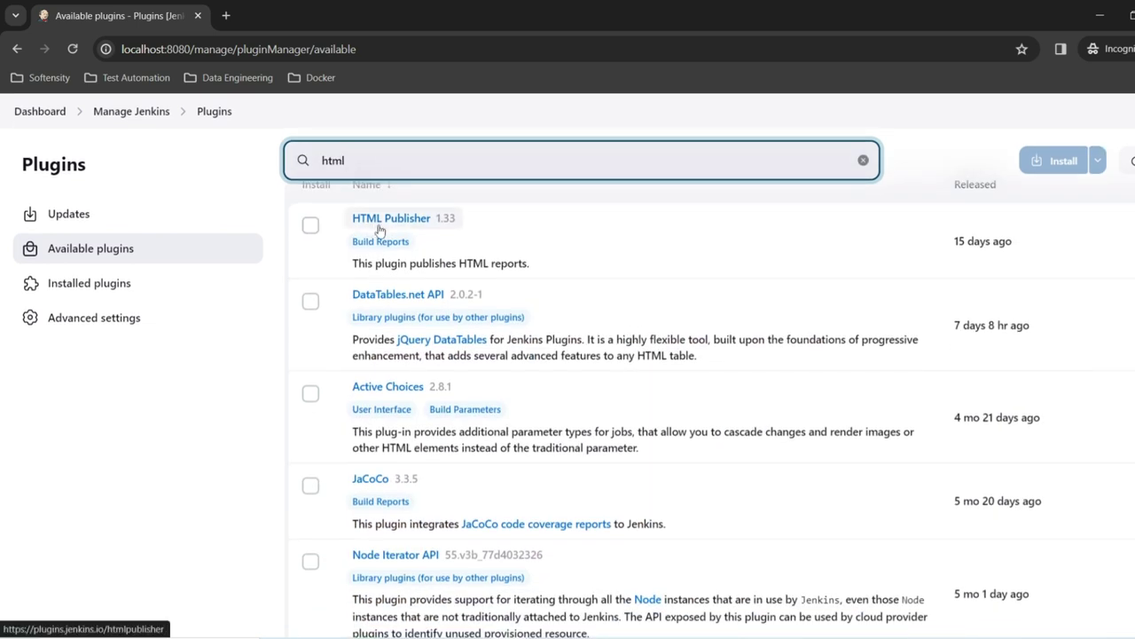
{"action": "left_click", "coordinate": [312, 227]}
{"action": "left_click", "coordinate": [1061, 167]}
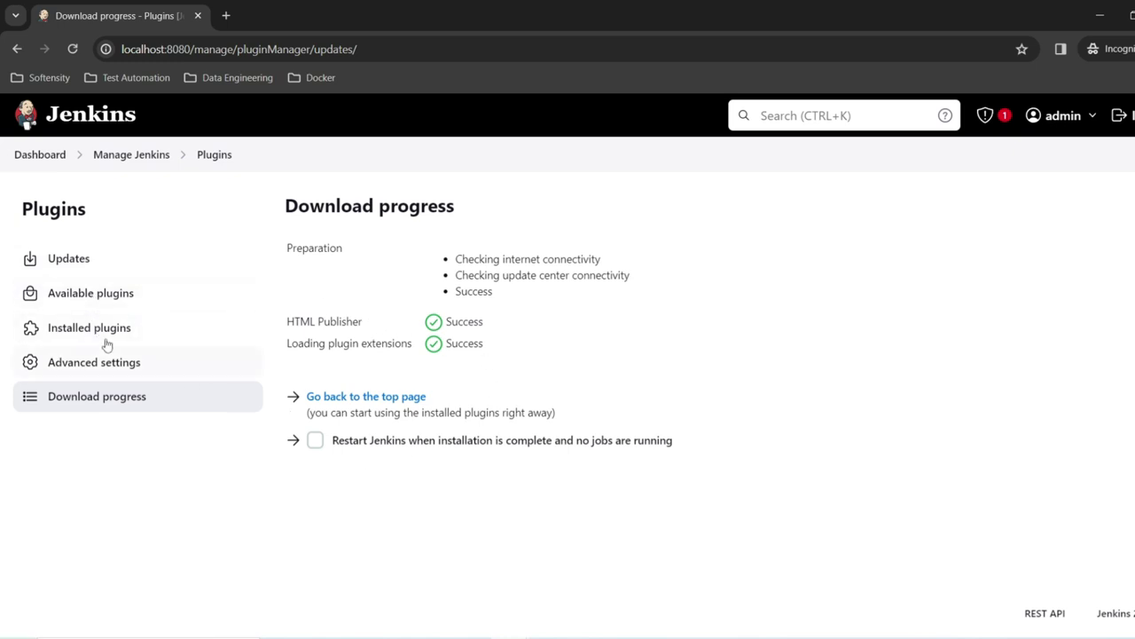
Step: Confirm HTML Publisher 1.33 is listed under Installed plugins, then return to the dashboard
{"action": "left_click", "coordinate": [89, 330]}
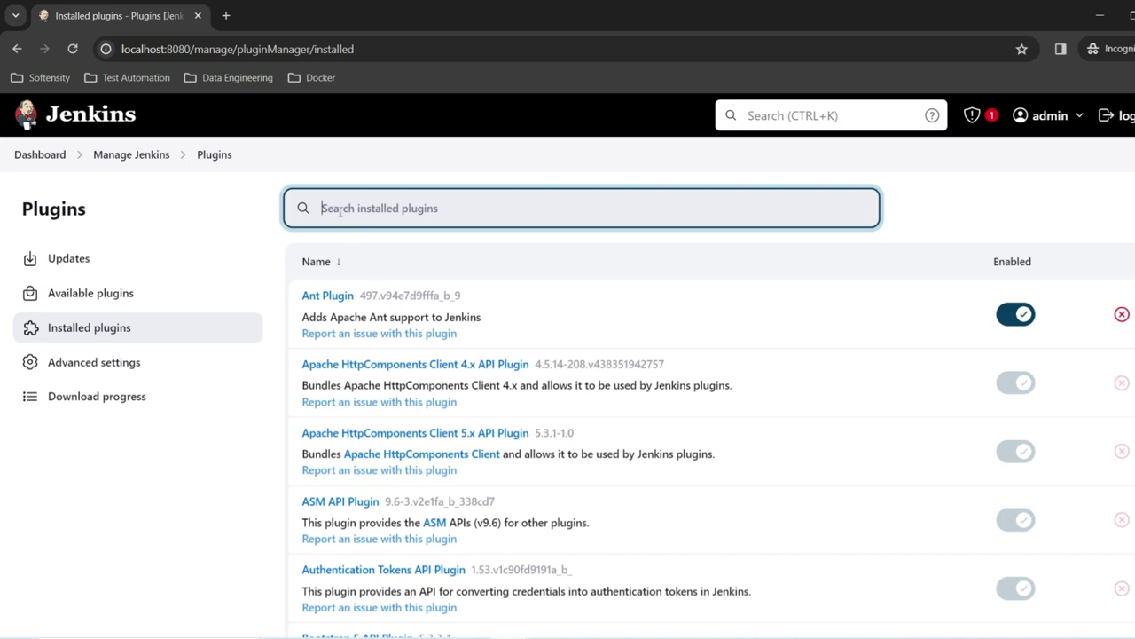
{"action": "type", "text": "html"}
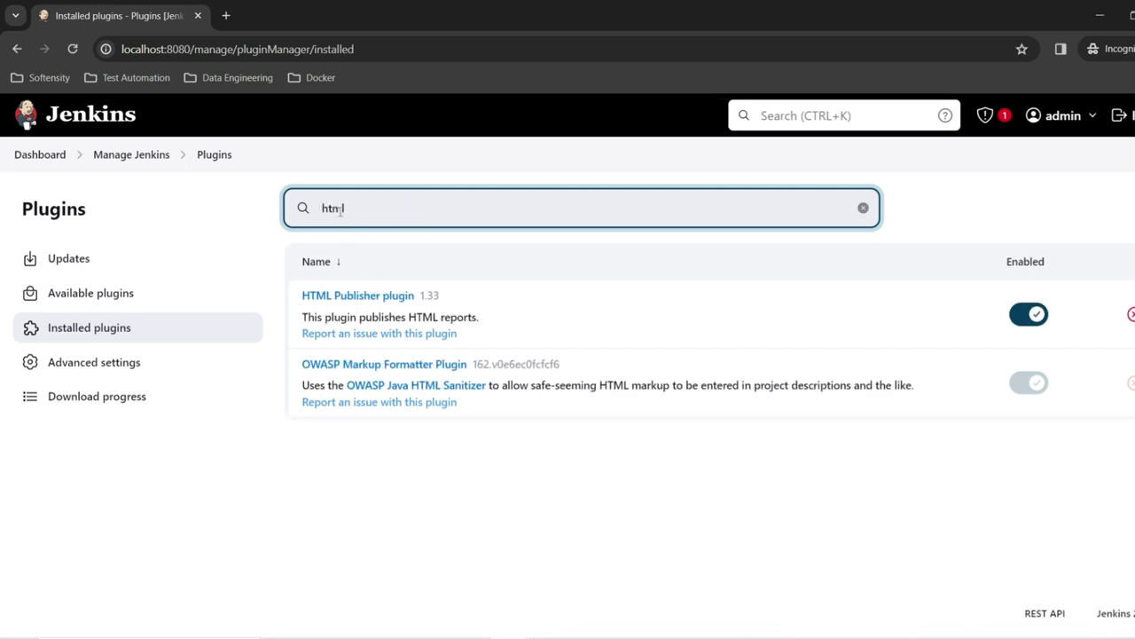
{"action": "left_click", "coordinate": [41, 162]}
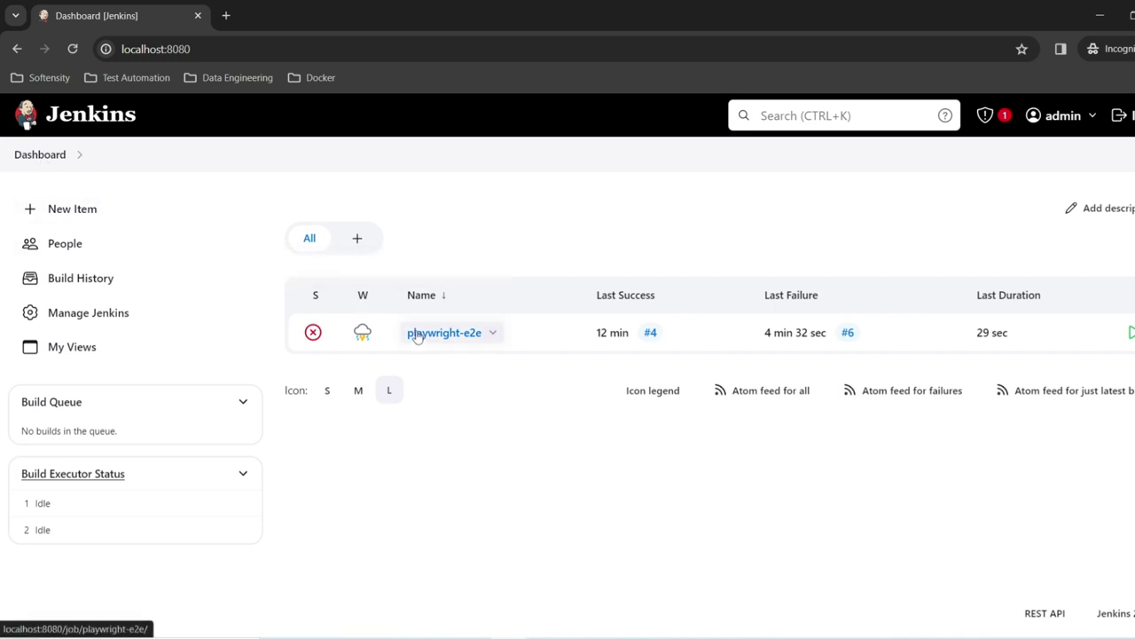
Step: Trigger a new playwright-e2e build and open build #7's console output
{"action": "left_click", "coordinate": [417, 336]}
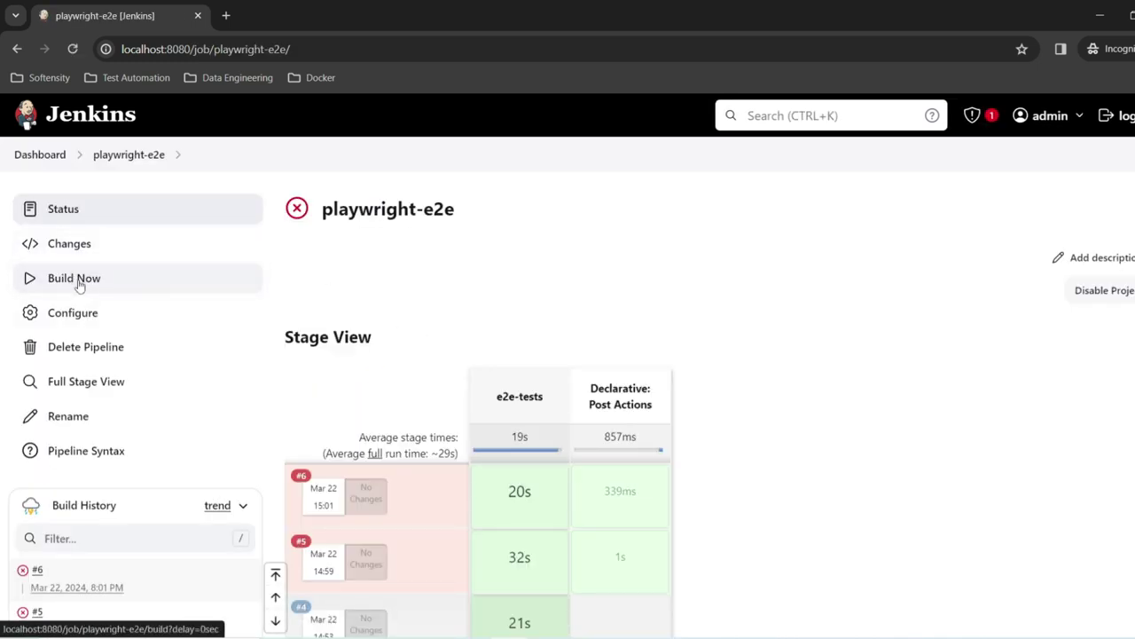
{"action": "left_click", "coordinate": [78, 284]}
{"action": "left_click", "coordinate": [54, 586]}
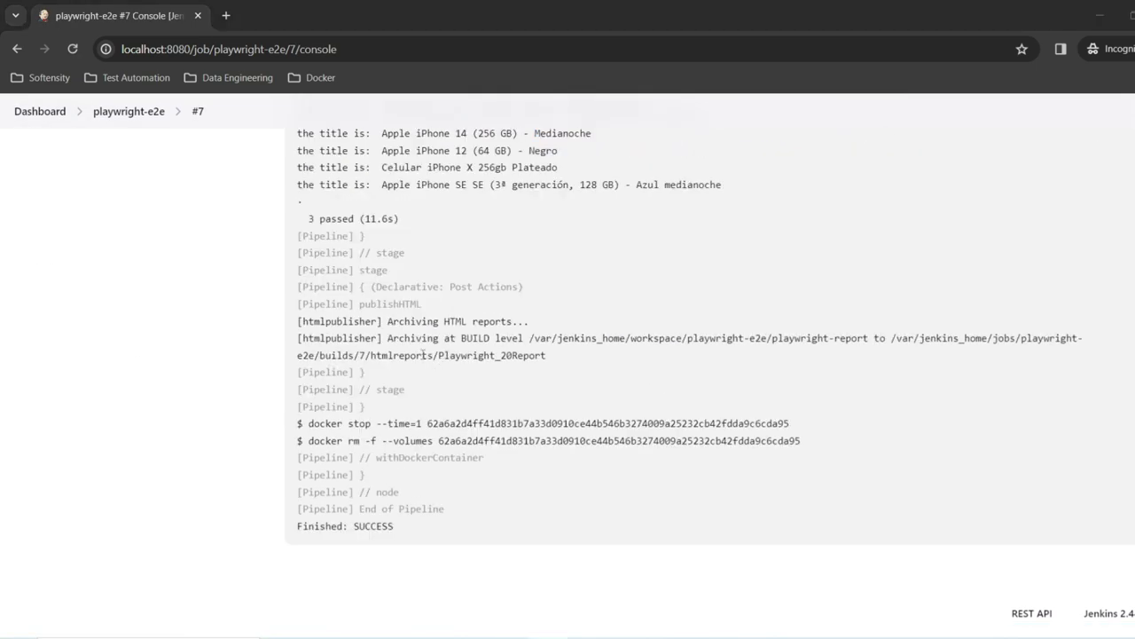
Step: Highlight the htmlpublisher report-archiving log lines, then reopen build #7 from Build History
{"action": "scroll", "coordinate": [423, 354], "scroll_direction": "up", "scroll_amount": 1}
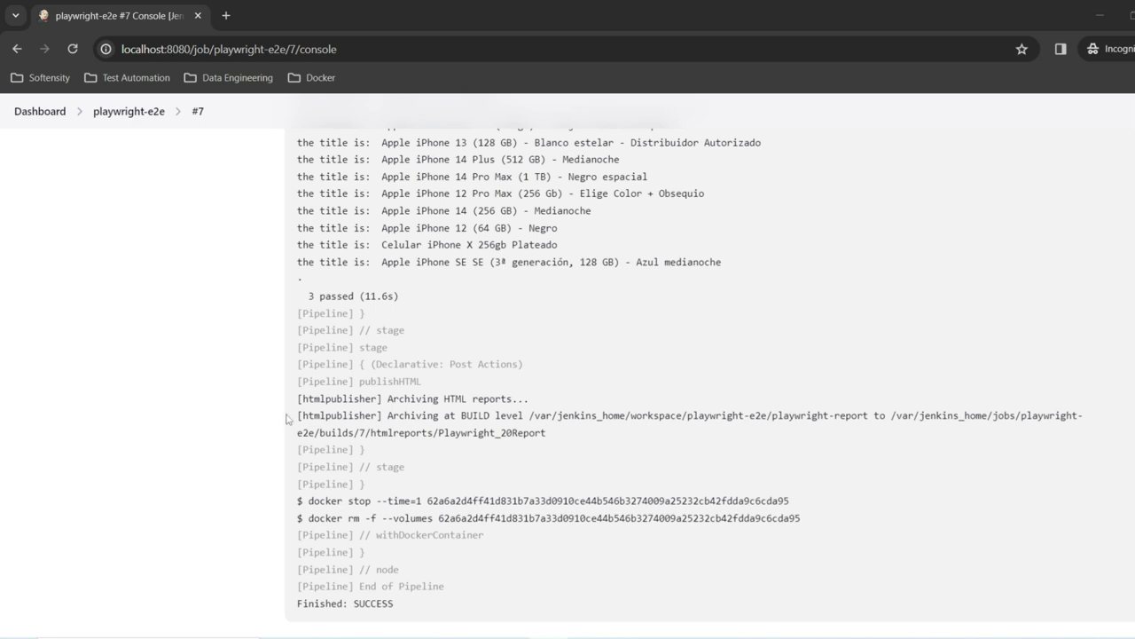
{"action": "left_click_drag", "start_coordinate": [306, 401], "coordinate": [358, 414]}
{"action": "left_click_drag", "start_coordinate": [405, 410], "coordinate": [472, 415]}
{"action": "left_click", "coordinate": [149, 113]}
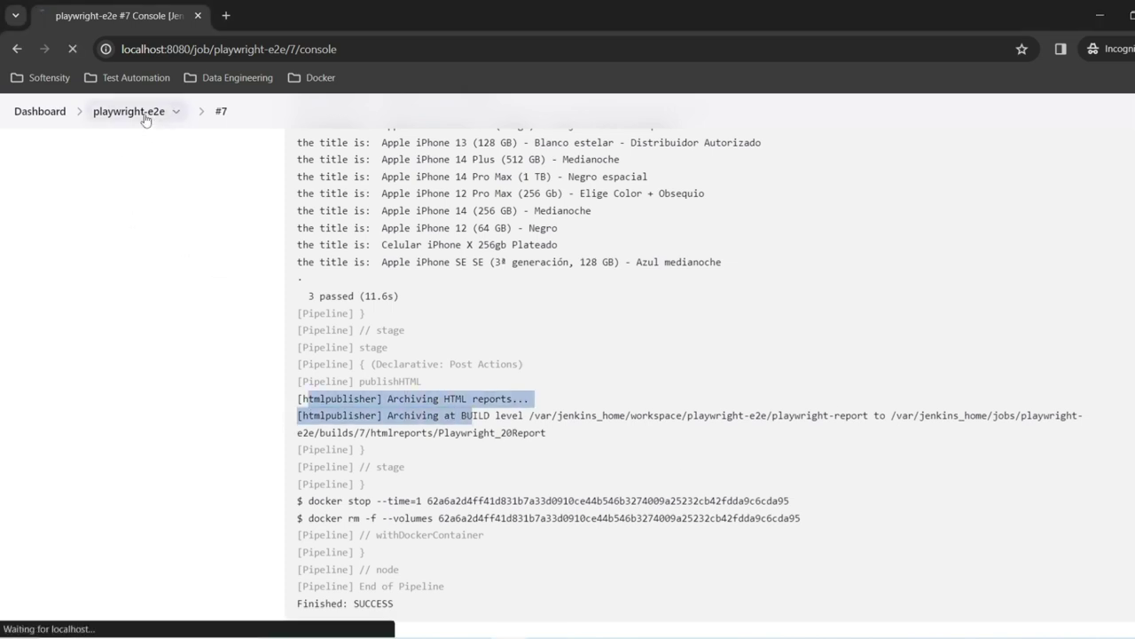
{"action": "scroll", "coordinate": [101, 406], "scroll_direction": "down", "scroll_amount": 2}
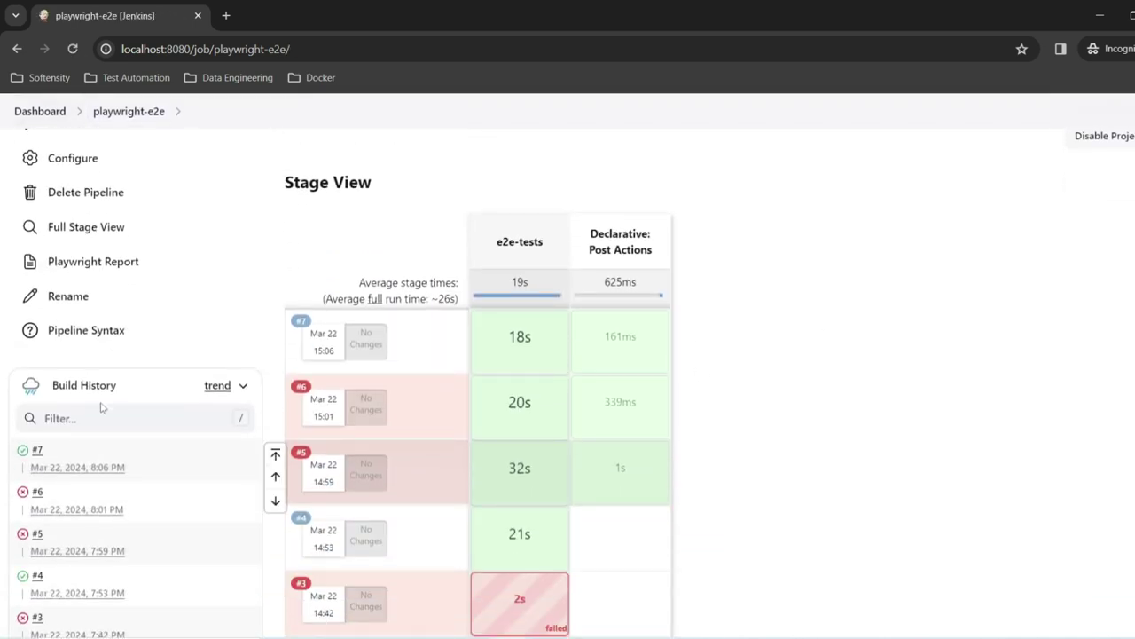
{"action": "scroll", "coordinate": [181, 393], "scroll_direction": "up", "scroll_amount": 2}
{"action": "scroll", "coordinate": [90, 455], "scroll_direction": "down", "scroll_amount": 1}
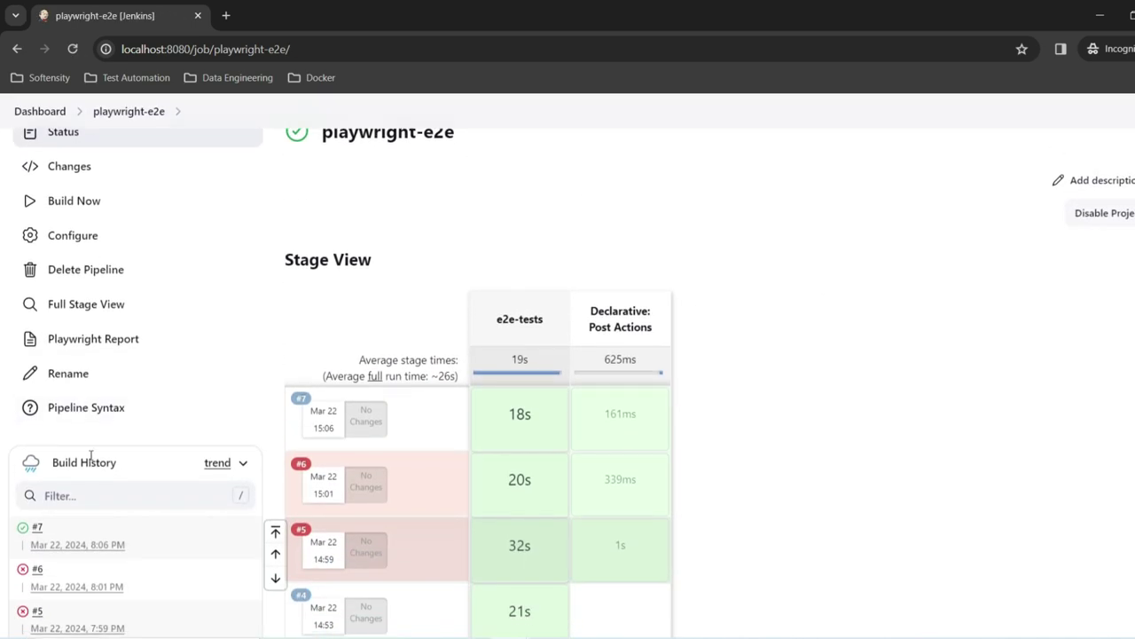
{"action": "left_click", "coordinate": [21, 526]}
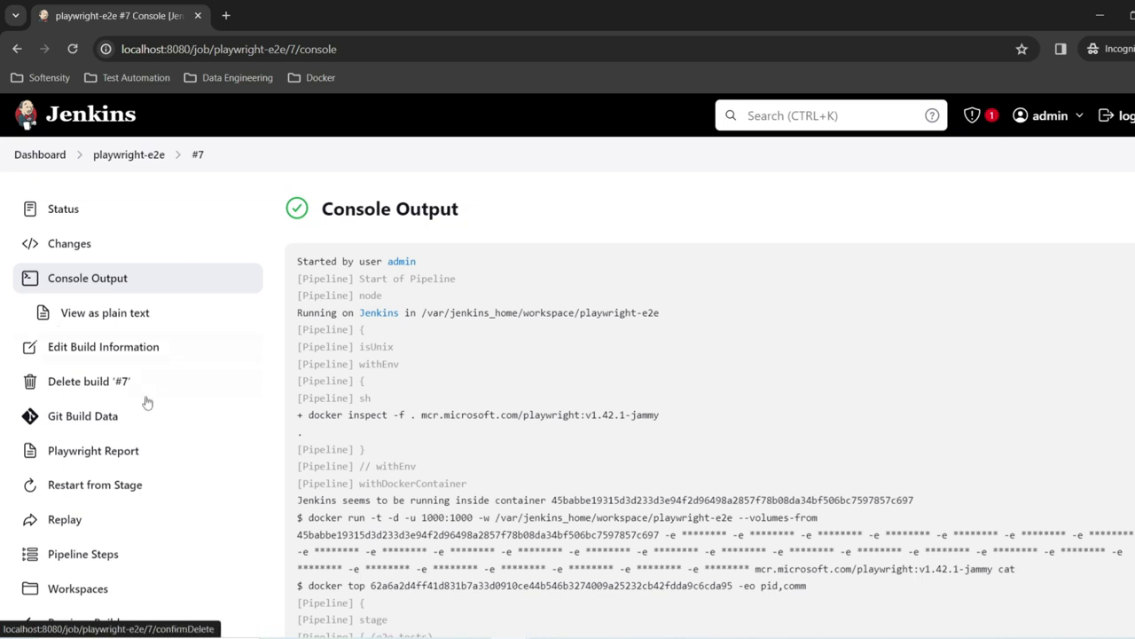
Step: Open build #7's published Playwright Report, which renders as a blank page
{"action": "scroll", "coordinate": [1, 402], "scroll_direction": "down", "scroll_amount": 2}
{"action": "scroll", "coordinate": [103, 363], "scroll_direction": "up", "scroll_amount": 1}
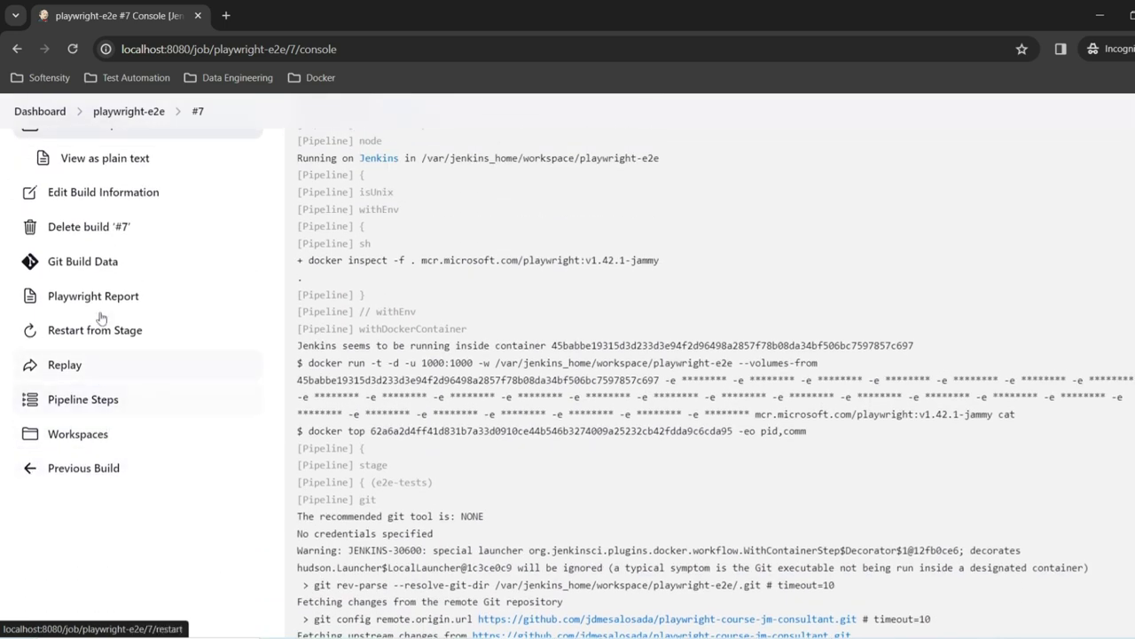
{"action": "scroll", "coordinate": [125, 352], "scroll_direction": "up", "scroll_amount": 1}
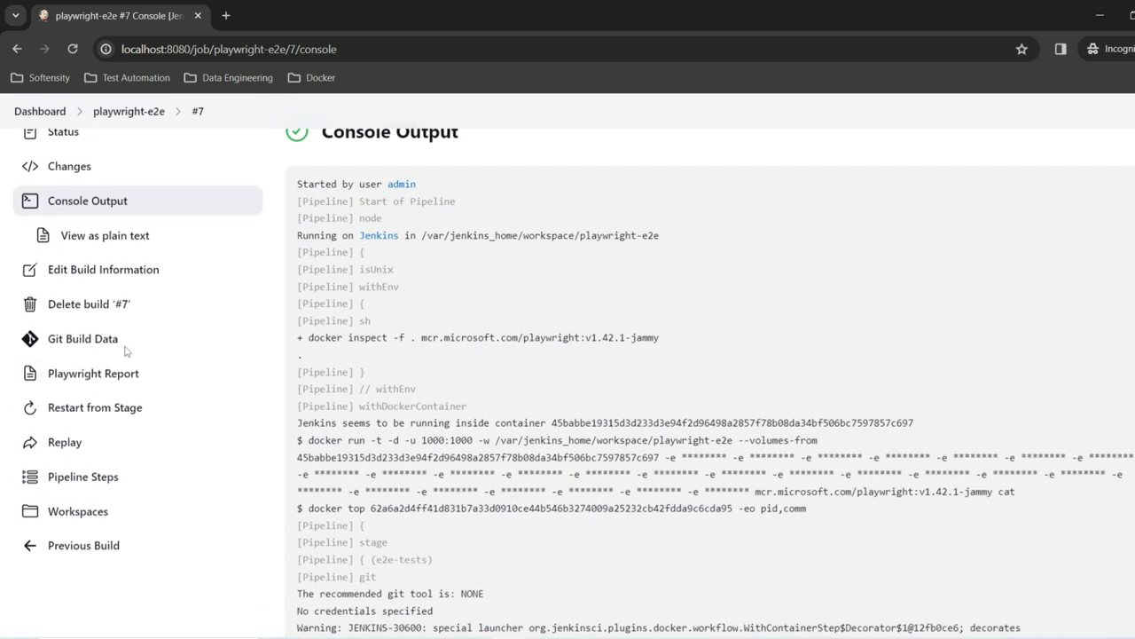
{"action": "left_click", "coordinate": [84, 374]}
{"action": "left_click", "coordinate": [431, 46]}
{"action": "left_click", "coordinate": [517, 129]}
Step: Inspect the blank report's browser console to read the sandbox and Content Security Policy errors
{"action": "right_click", "coordinate": [534, 222]}
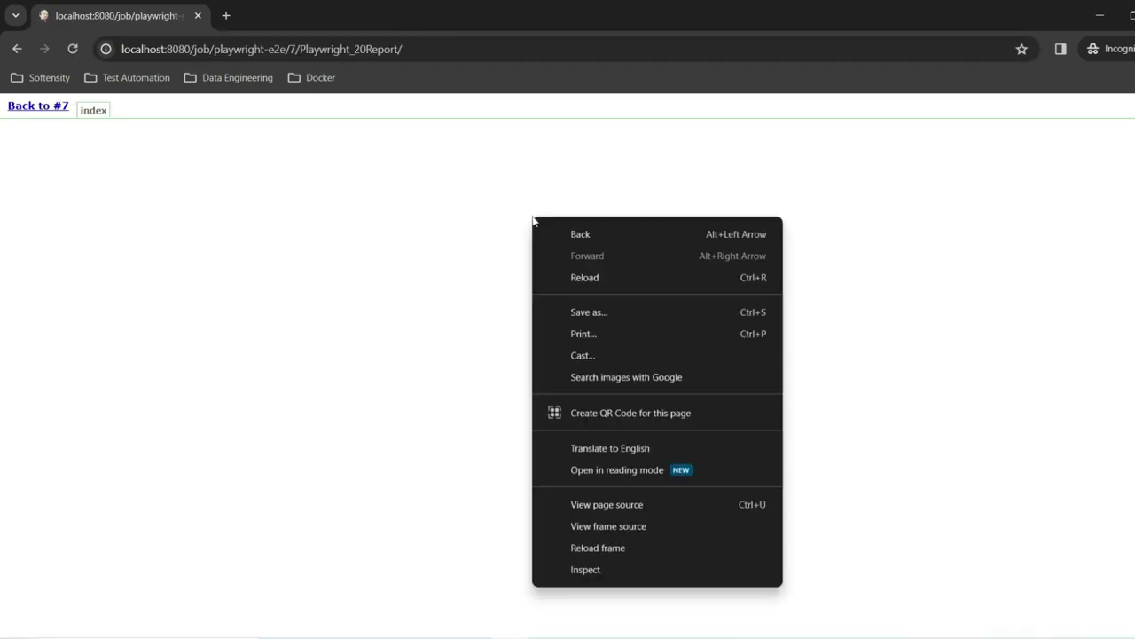
{"action": "left_click", "coordinate": [561, 568]}
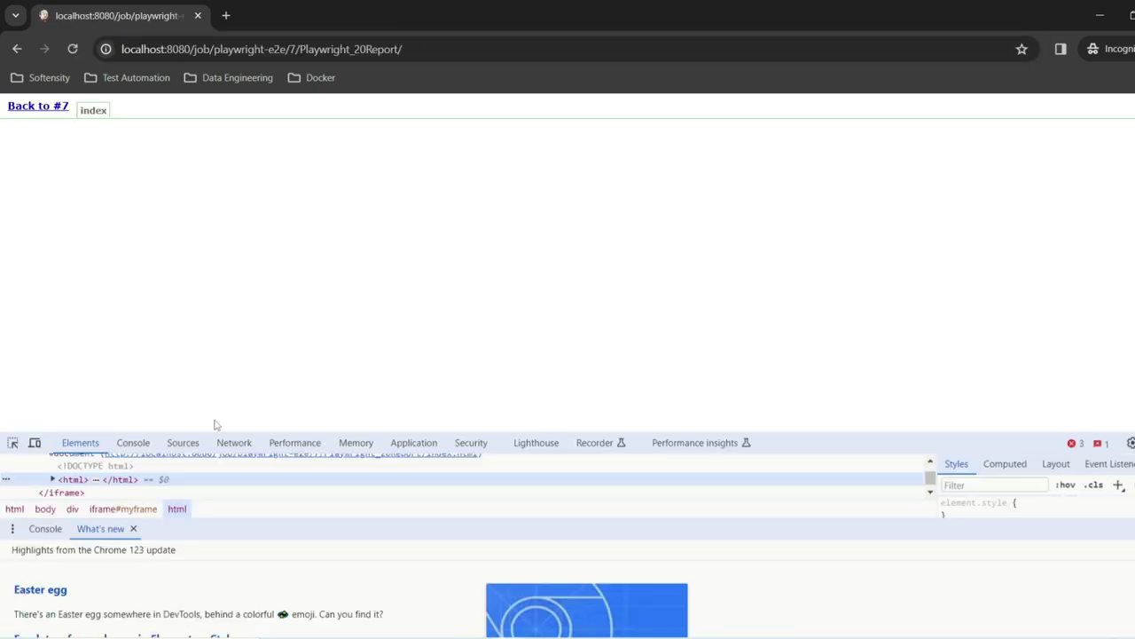
{"action": "left_click", "coordinate": [133, 443]}
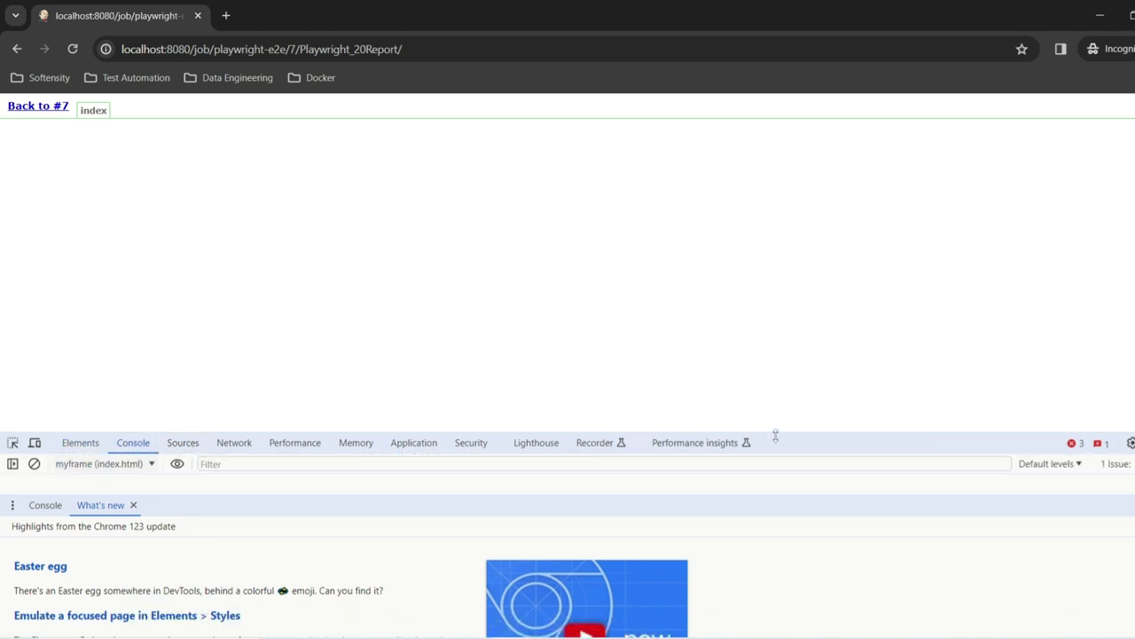
{"action": "left_click_drag", "start_coordinate": [775, 433], "coordinate": [843, 275]}
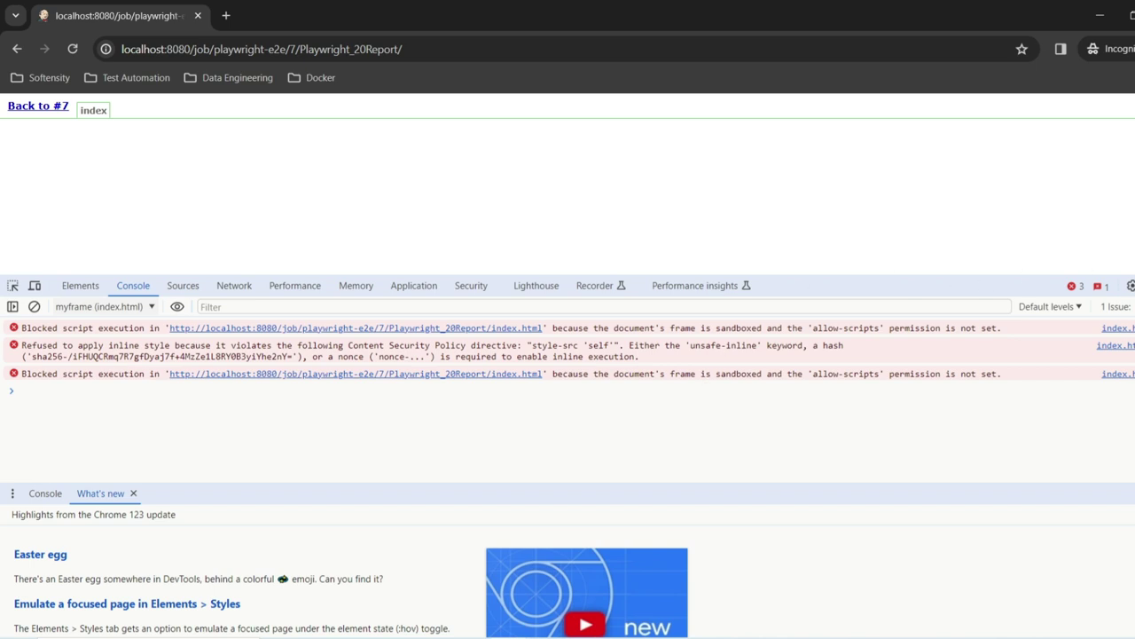
{"action": "key", "text": "F12"}
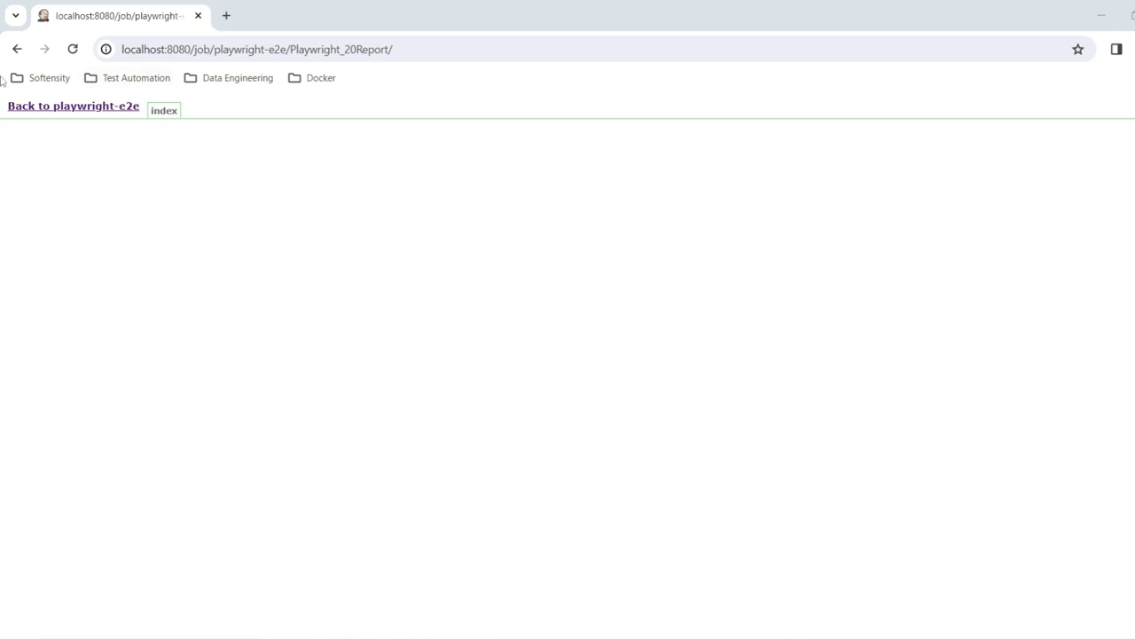
Step: Navigate from the playwright-e2e job through Dashboard and Manage Jenkins to the Script Console
{"action": "left_click", "coordinate": [42, 117]}
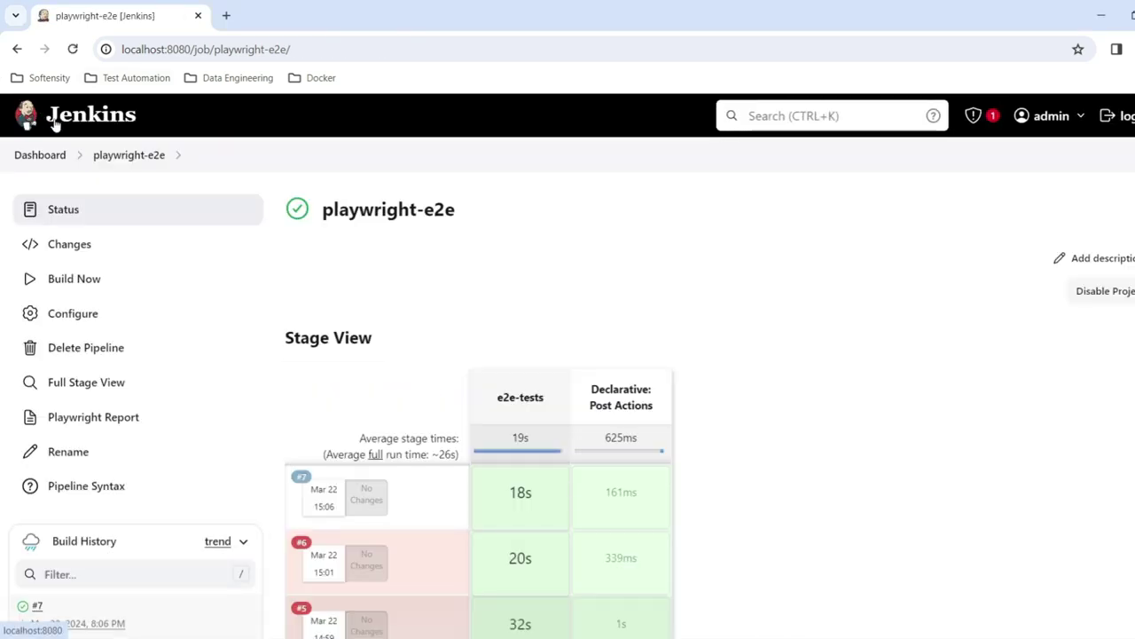
{"action": "left_click", "coordinate": [22, 158]}
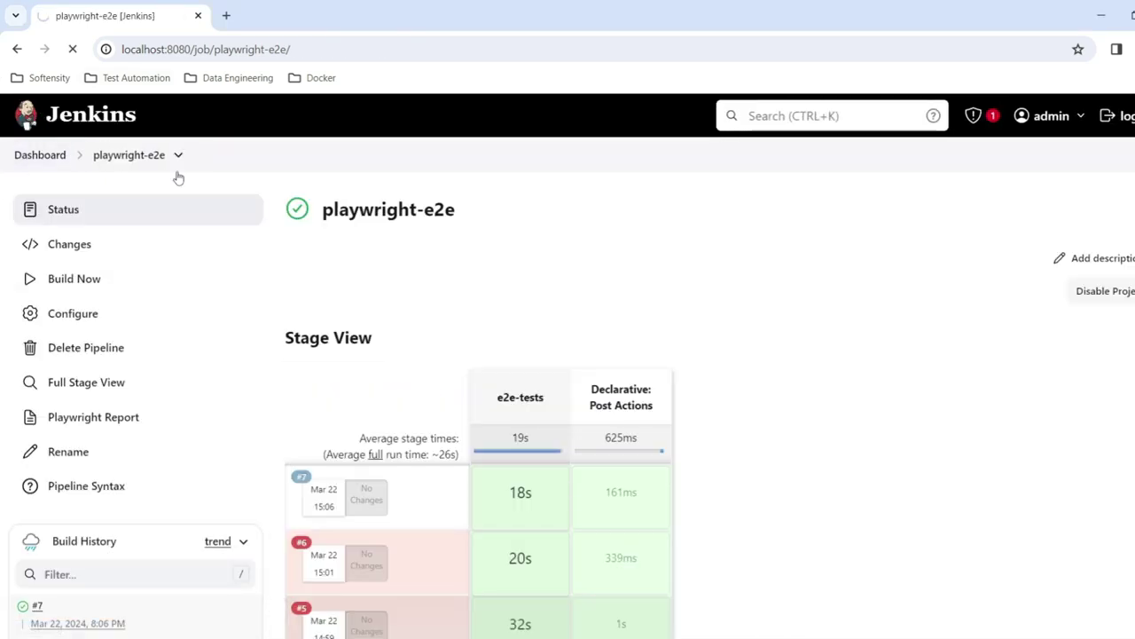
{"action": "left_click", "coordinate": [124, 321]}
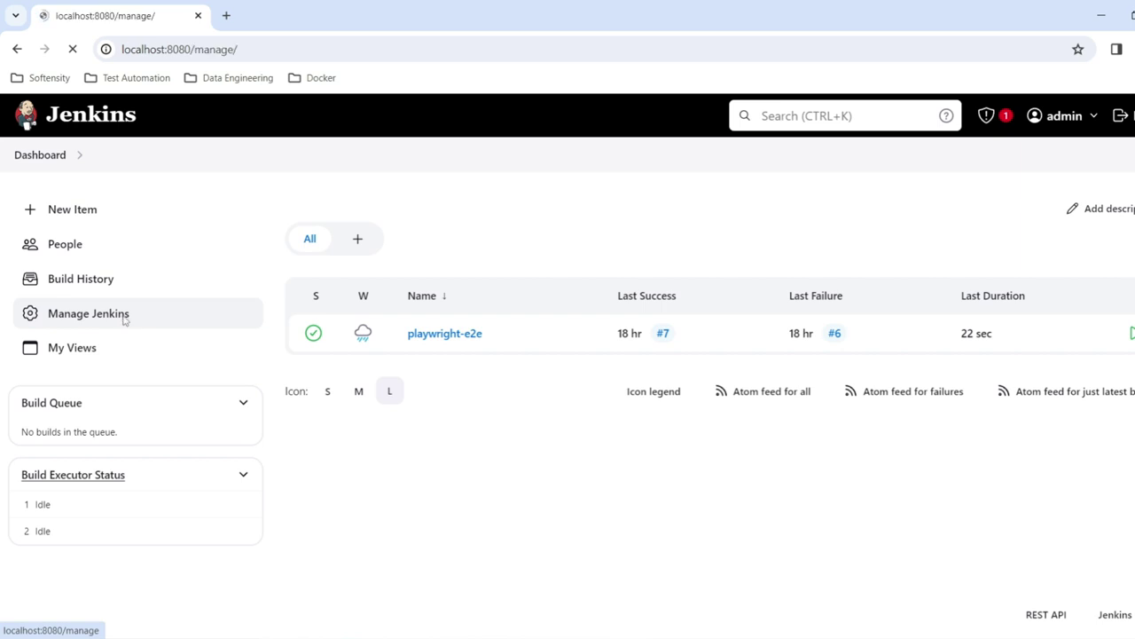
{"action": "scroll", "coordinate": [400, 337], "scroll_direction": "down", "scroll_amount": 5}
{"action": "scroll", "coordinate": [884, 393], "scroll_direction": "down", "scroll_amount": 4}
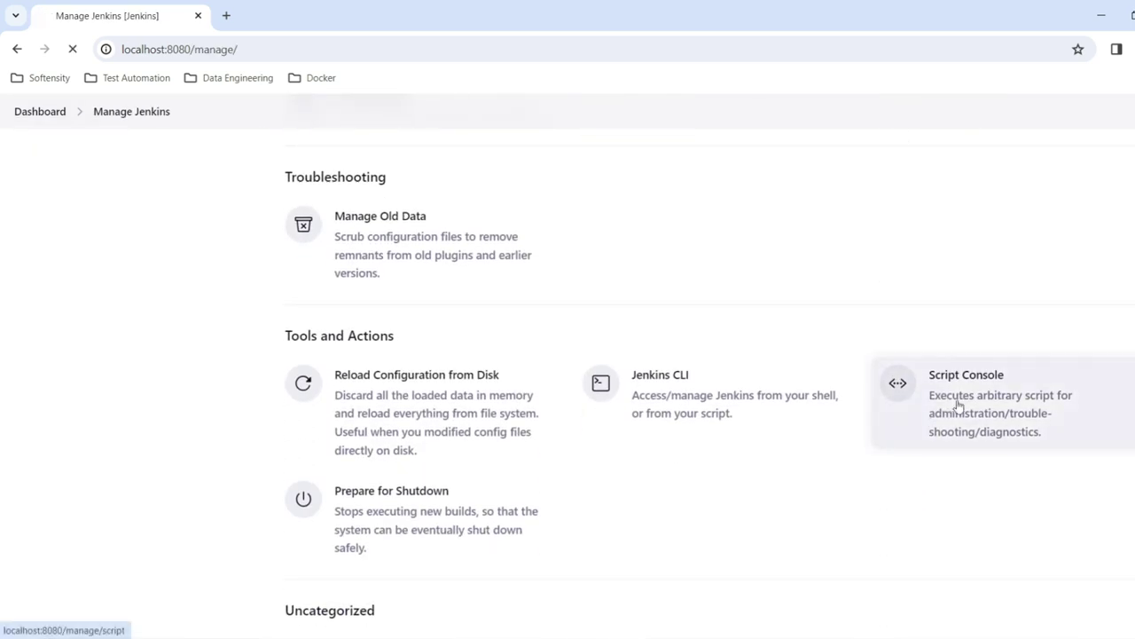
{"action": "left_click", "coordinate": [940, 415]}
Step: Paste and run System.setProperty("hudson.model.DirectoryBrowserSupport.CSP", "") in the Script Console
{"action": "left_click", "coordinate": [890, 365]}
{"action": "type", "text": "System.setProperty(\"hudson.model.DirectoryBrowserSupport.CSP\", \"\")"}
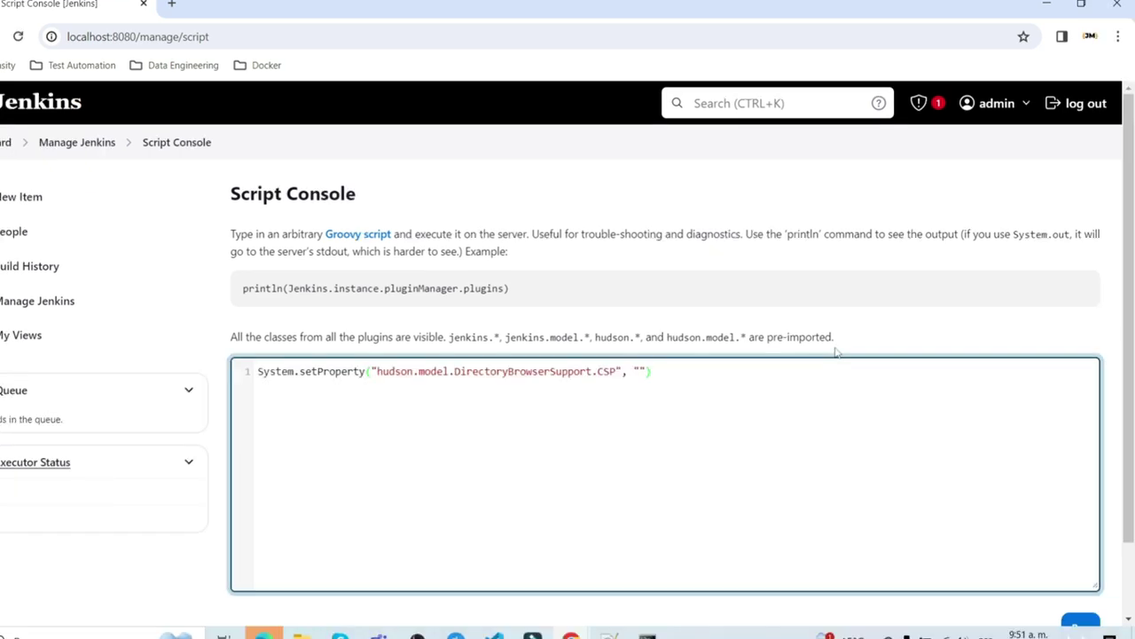
{"action": "scroll", "coordinate": [809, 334], "scroll_direction": "down", "scroll_amount": 1}
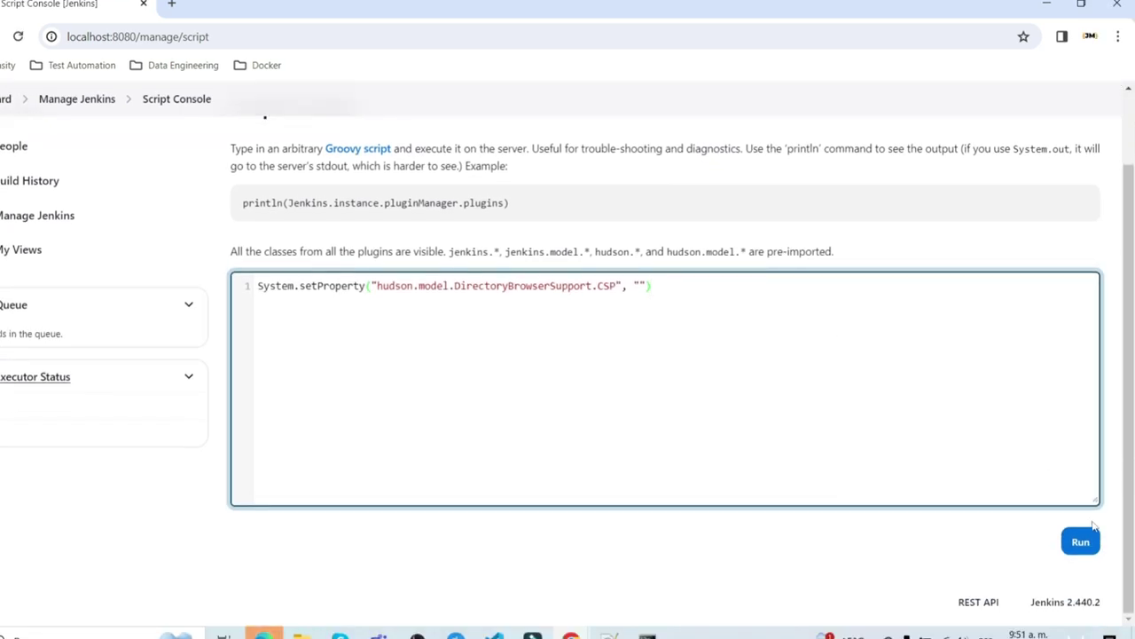
{"action": "left_click", "coordinate": [1081, 543]}
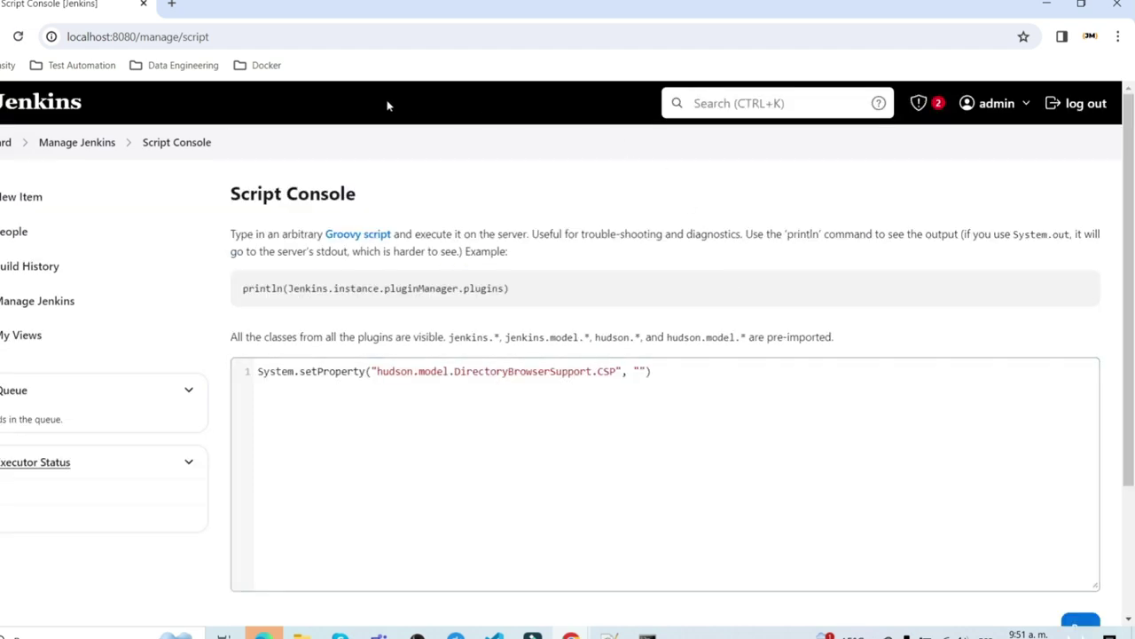